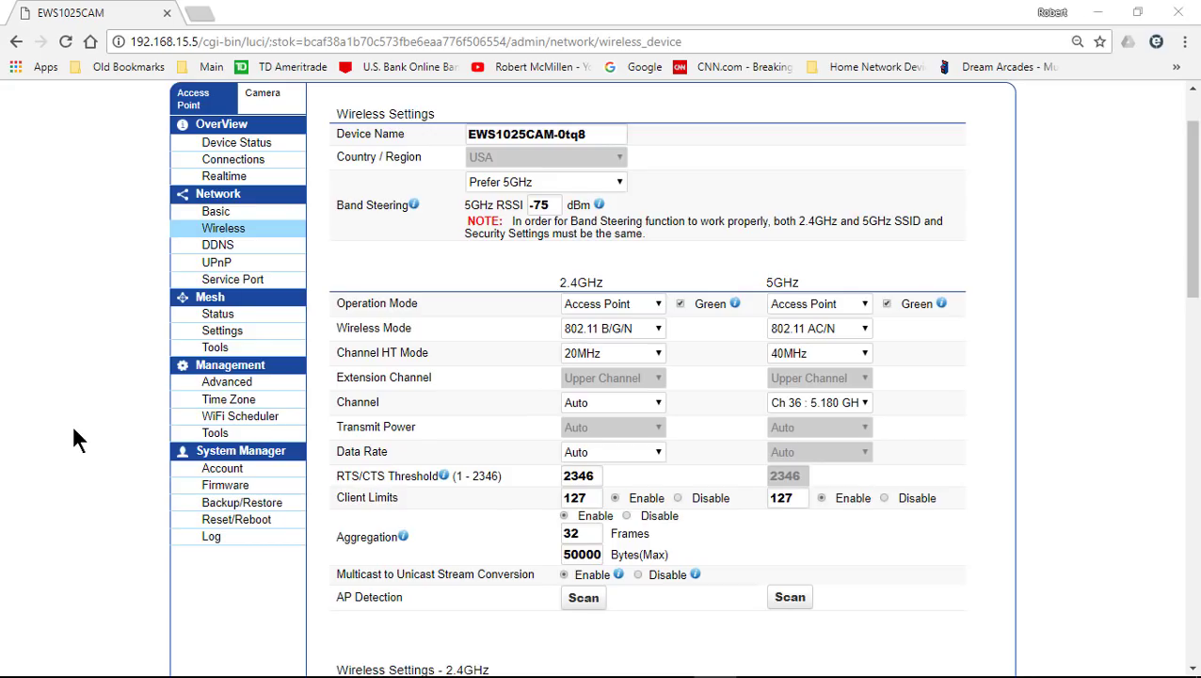
Step: Open the security settings of the Radius2.4 SSID in the 2.4GHz wireless list and sign in with the saved login
scroll(94, 426, "down", 4)
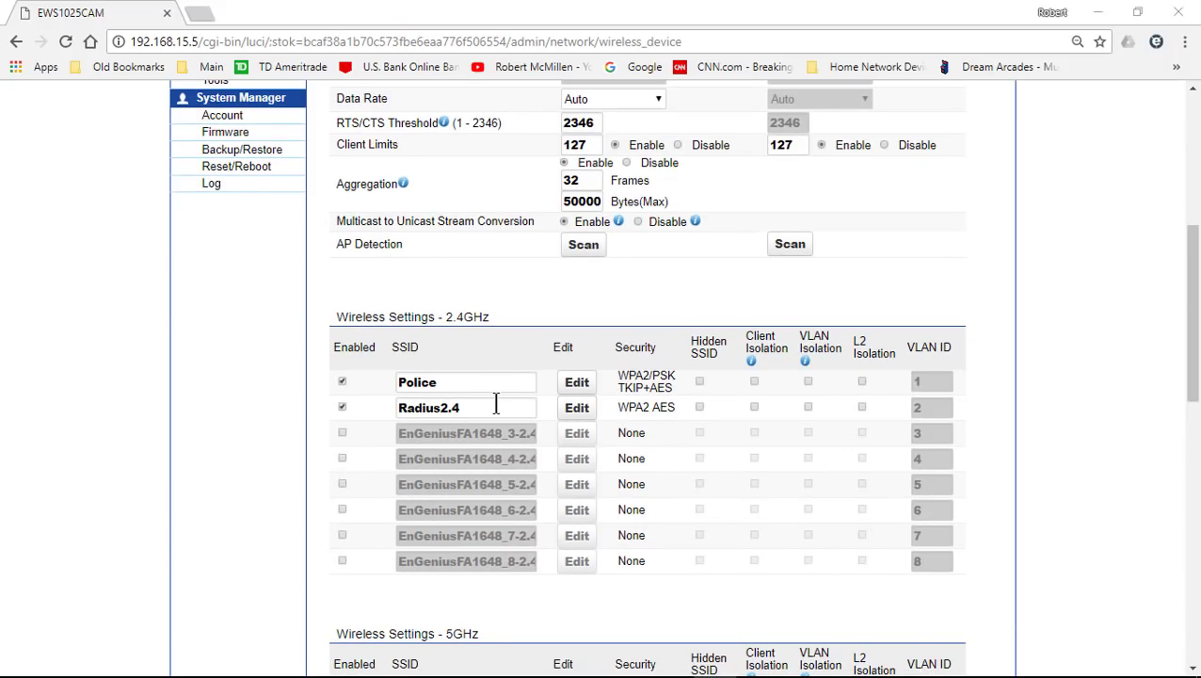
scroll(496, 405, "up", 5)
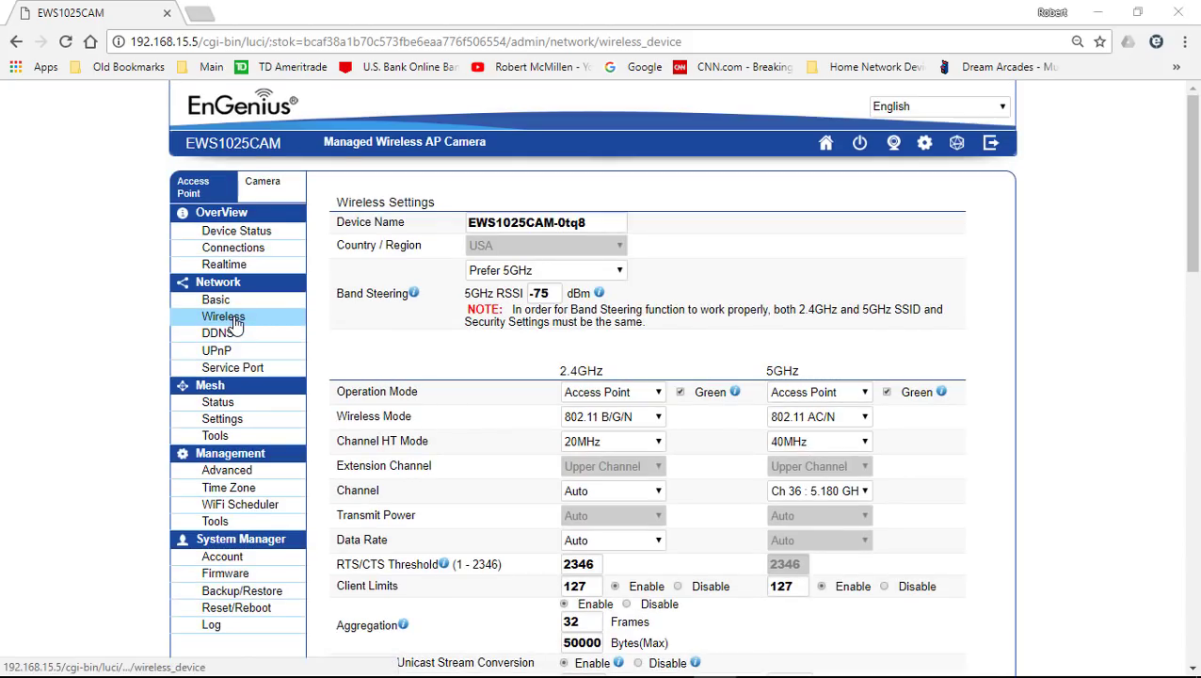
scroll(507, 428, "down", 5)
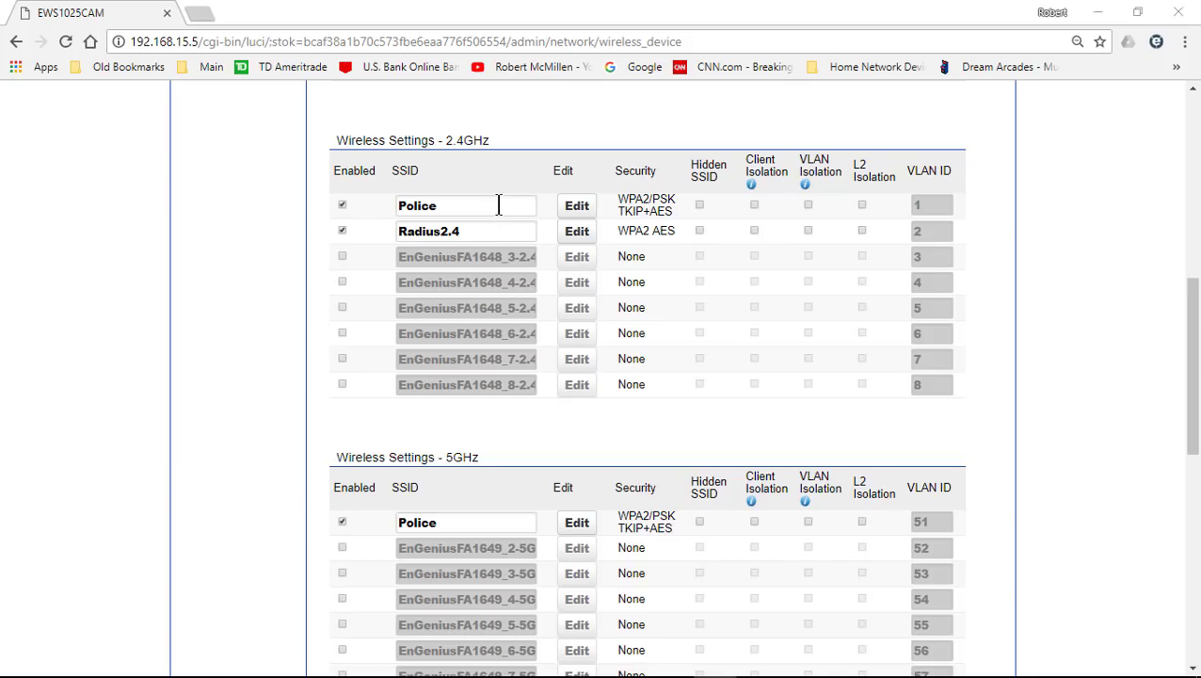
left_click(499, 205)
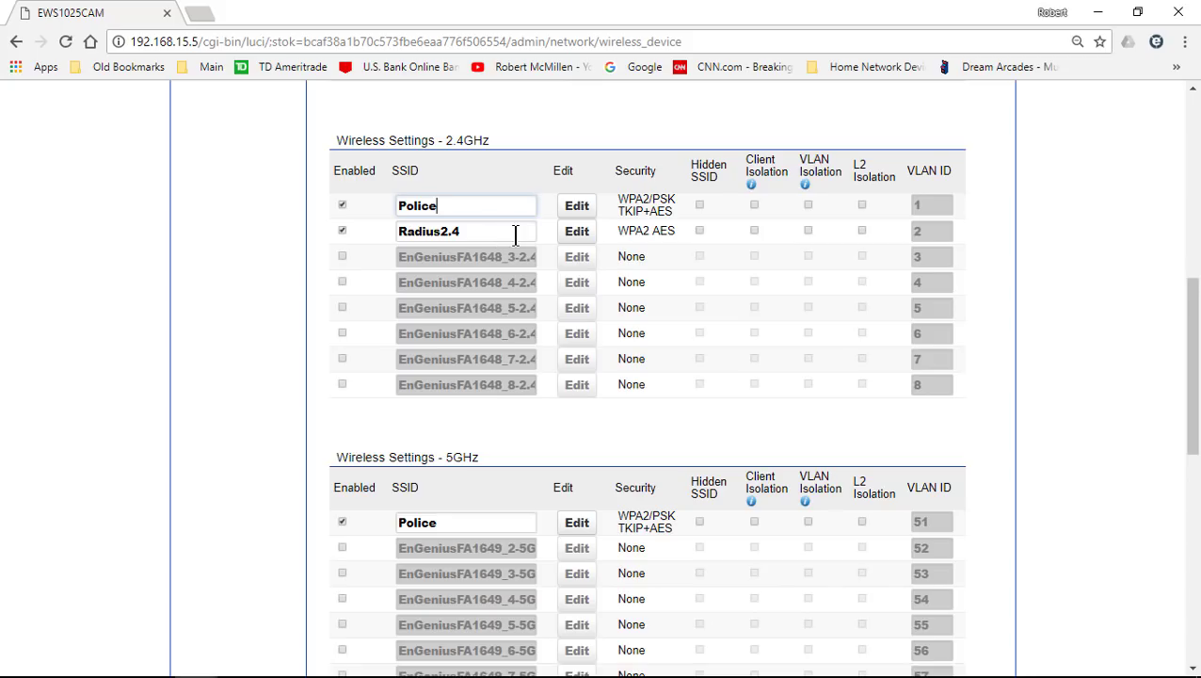
left_click(579, 234)
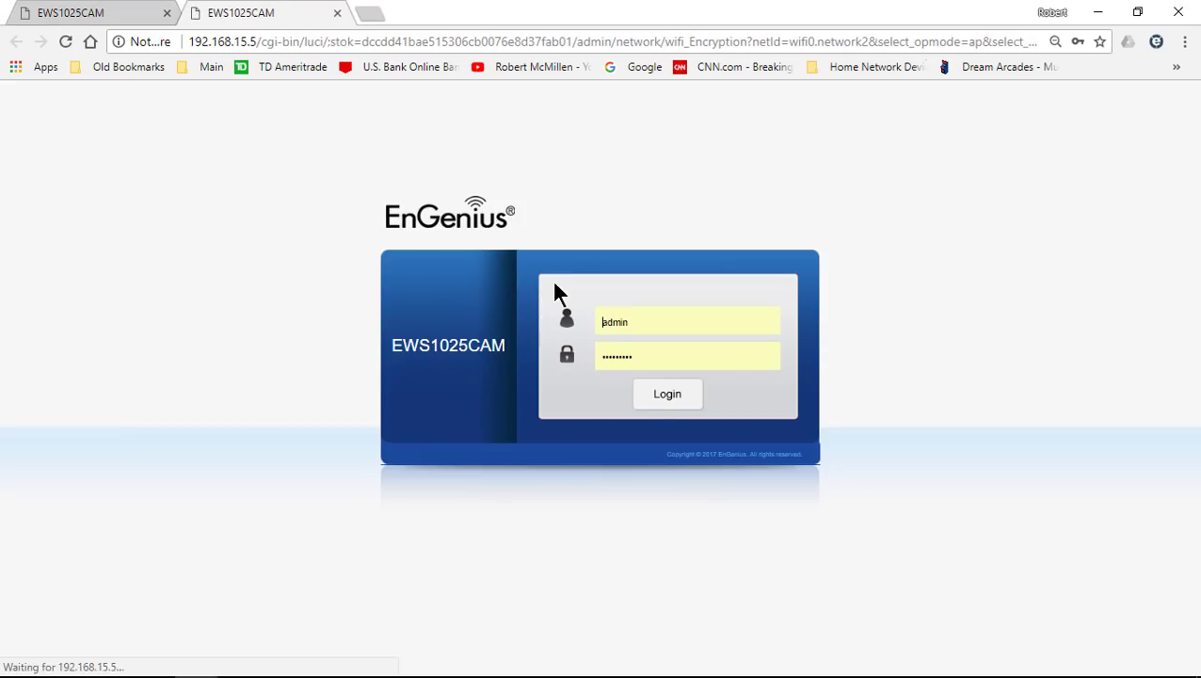
left_click(667, 396)
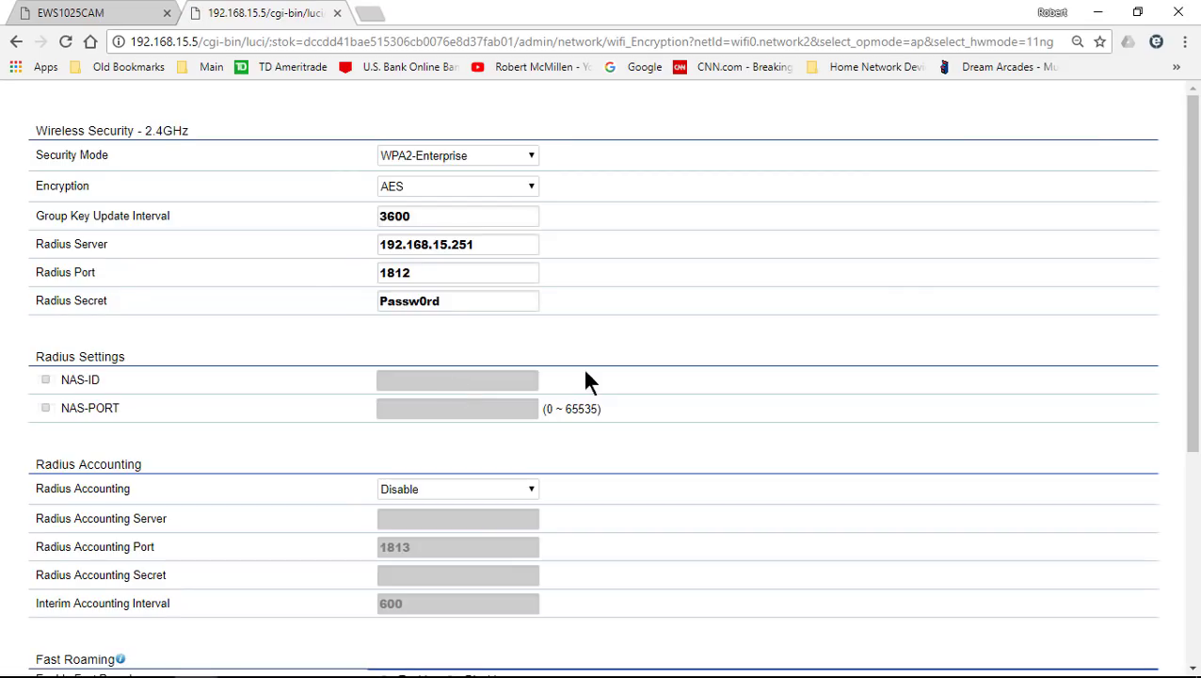
Step: Review the security mode options, Radius server address and Radius secret fields of the 2.4GHz wireless security settings
left_click(532, 156)
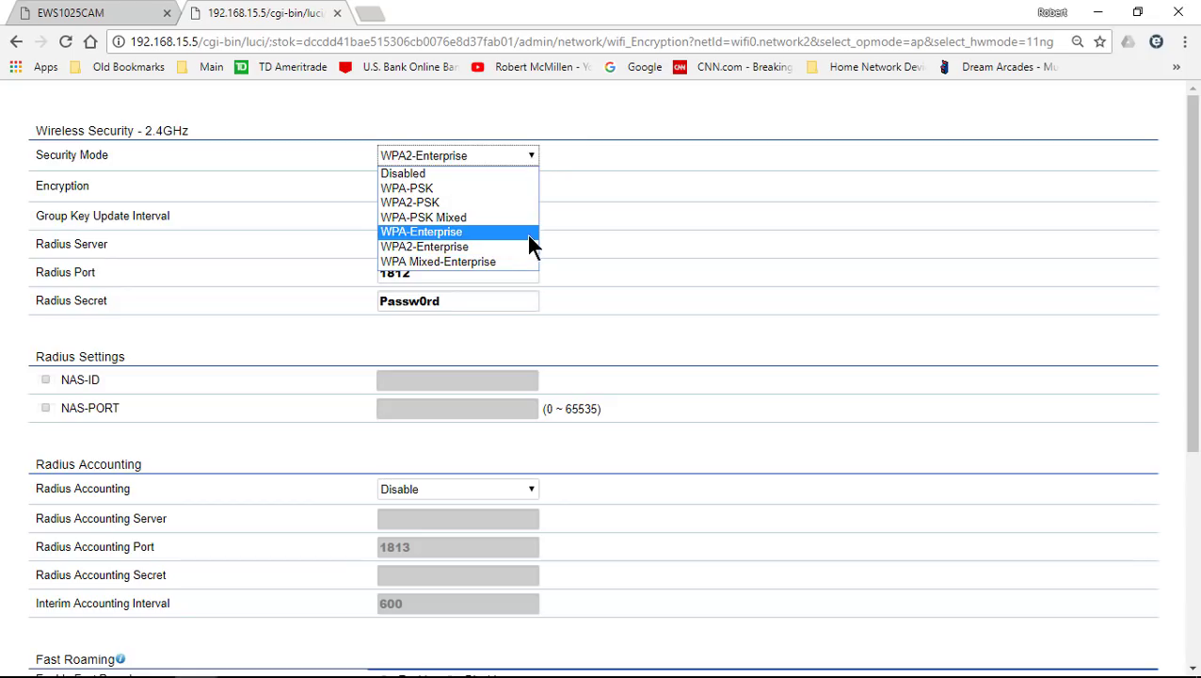
left_click(647, 134)
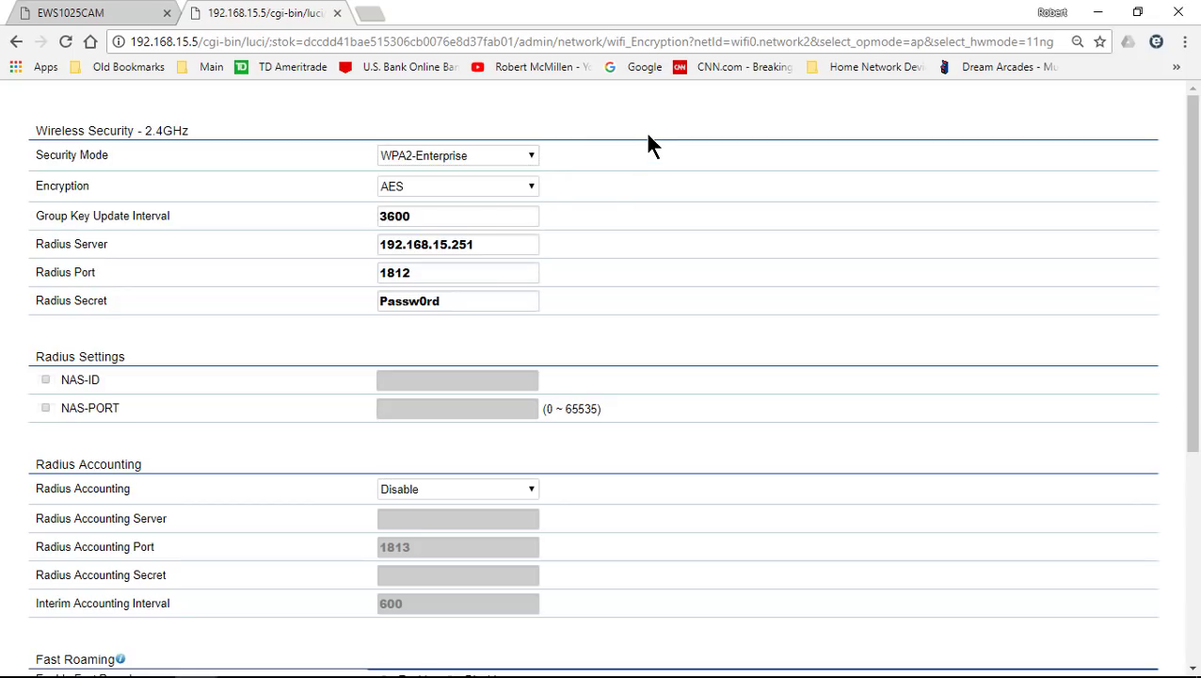
left_click(518, 245)
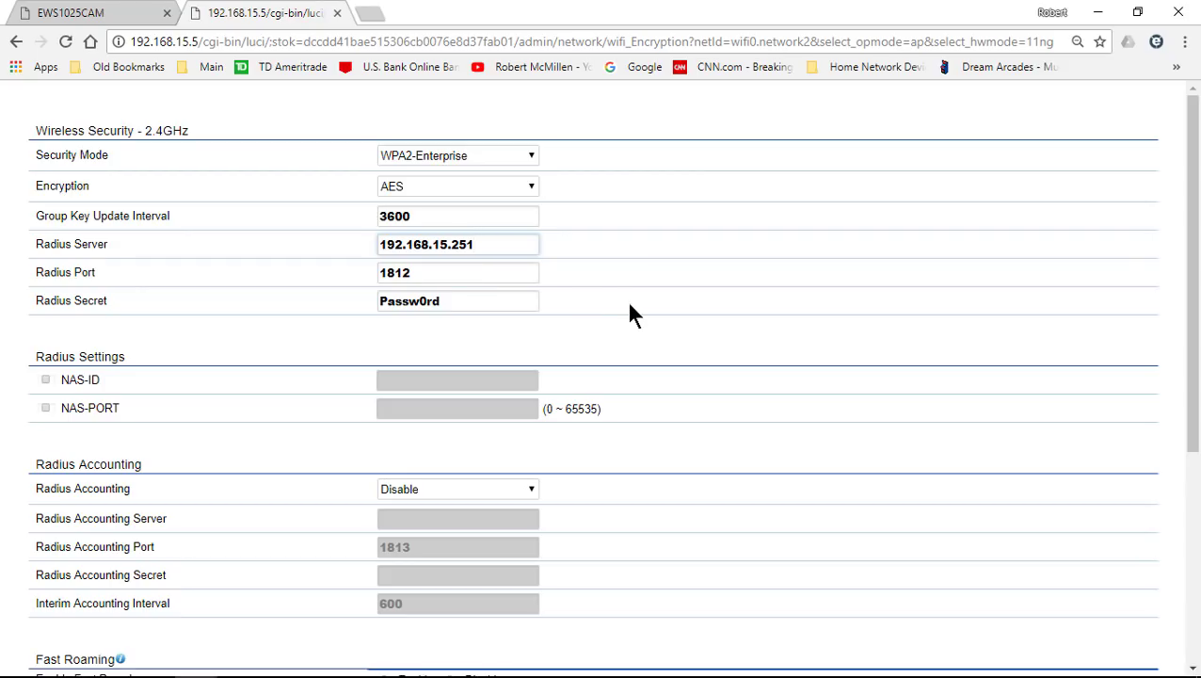
left_click(515, 300)
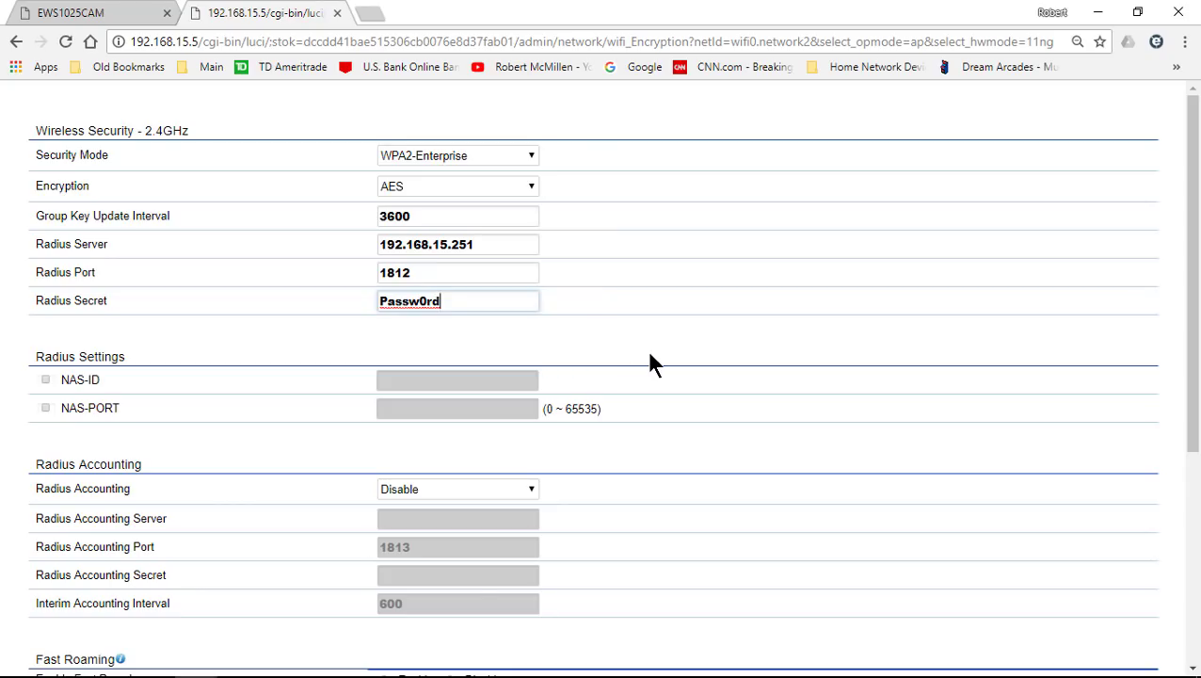
left_click(498, 552)
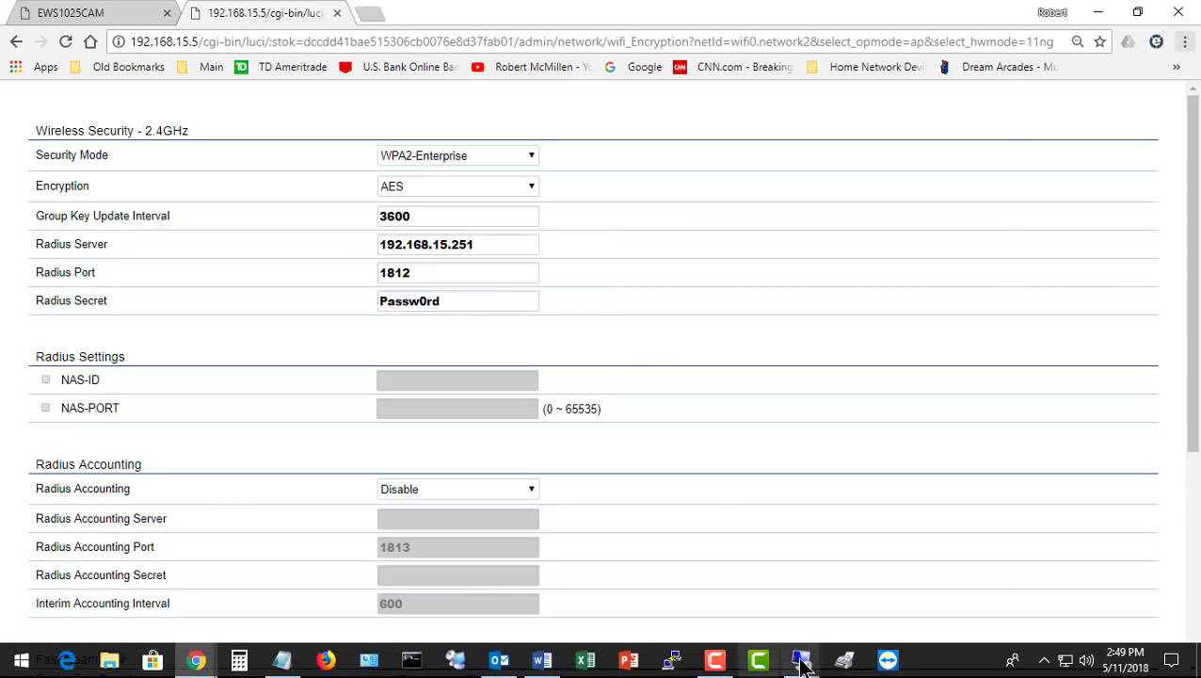
Step: Switch to Server Manager on the Windows server and start adding roles with a role-based installation on the default server, up to the server roles list
mouse_move(805, 663)
left_click(857, 619)
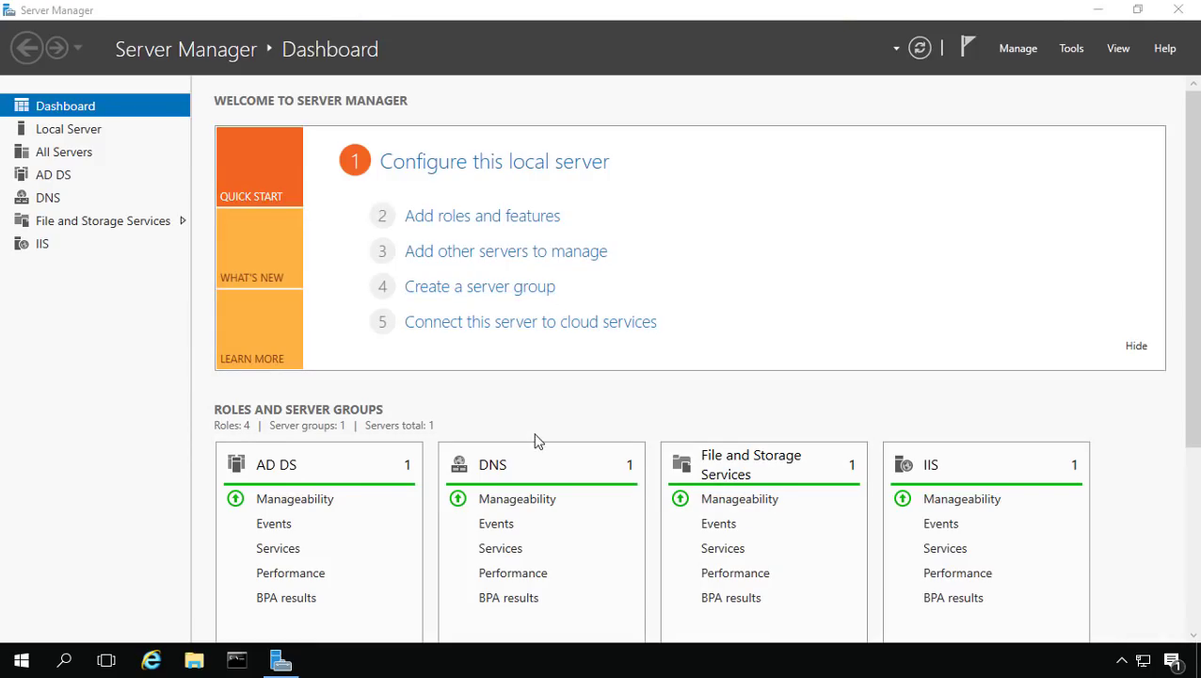
left_click(498, 228)
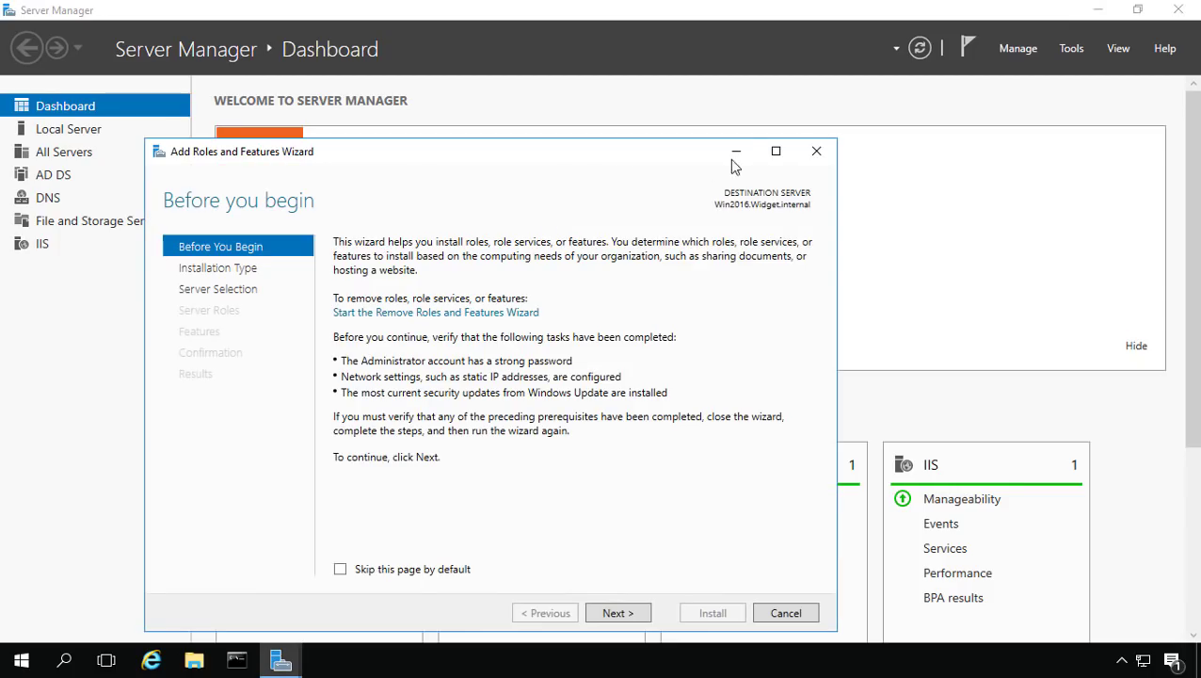
left_click(774, 151)
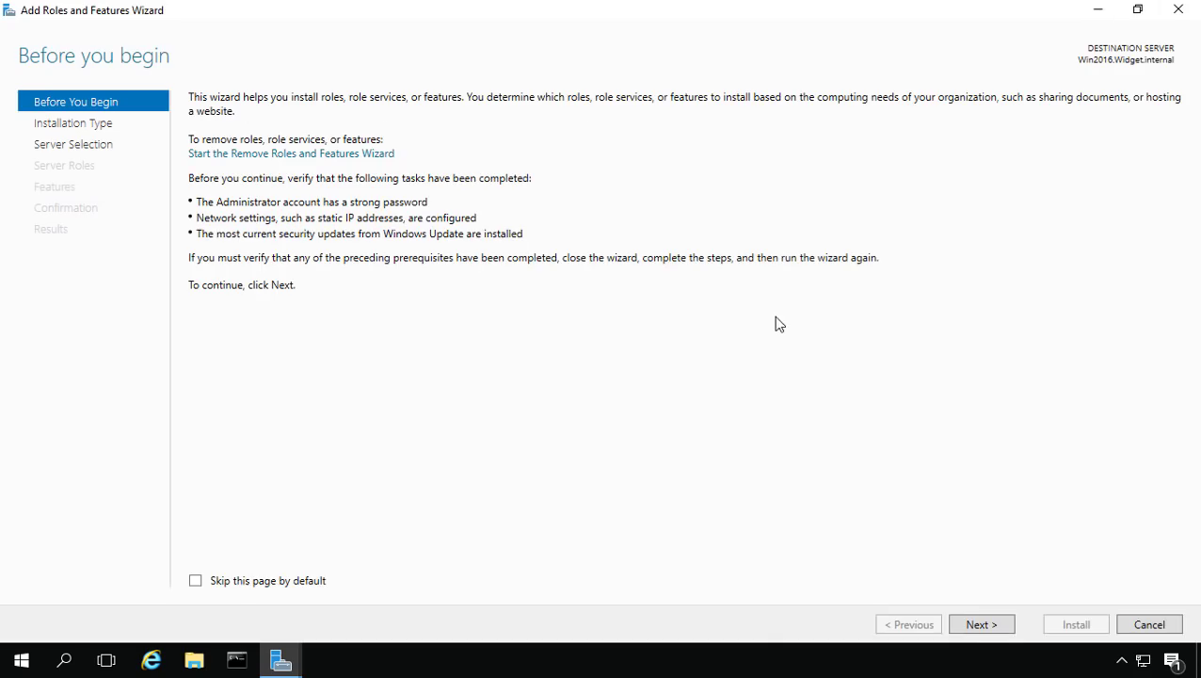
left_click(980, 624)
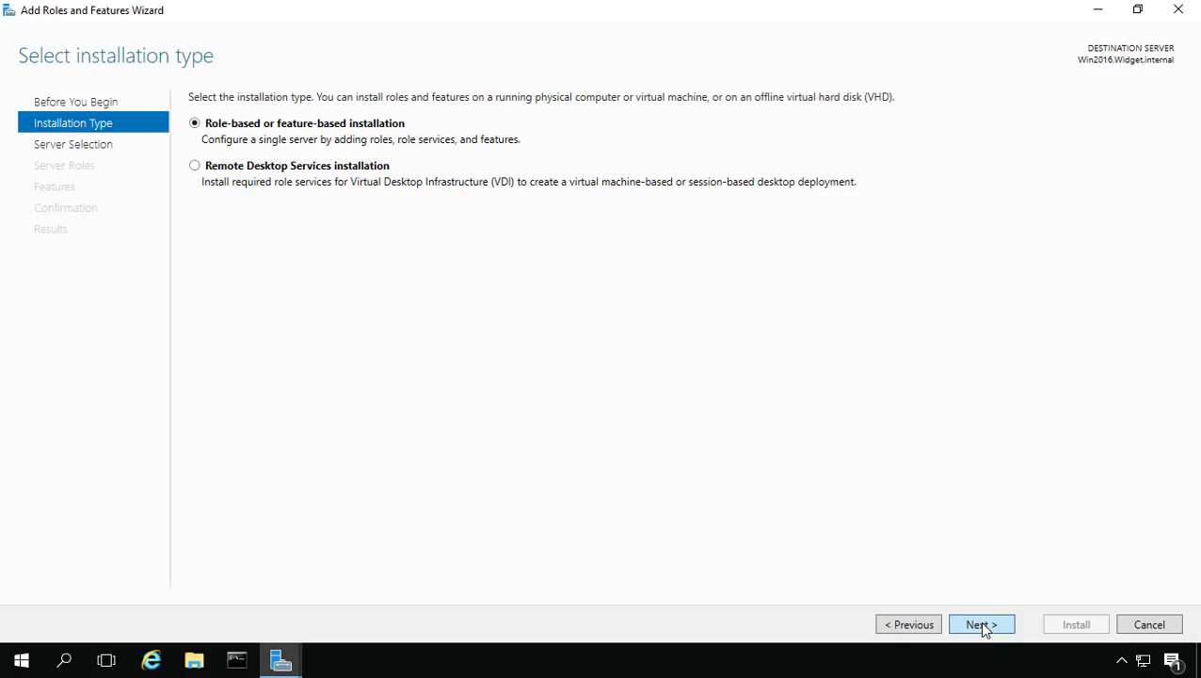
left_click(980, 624)
left_click(980, 624)
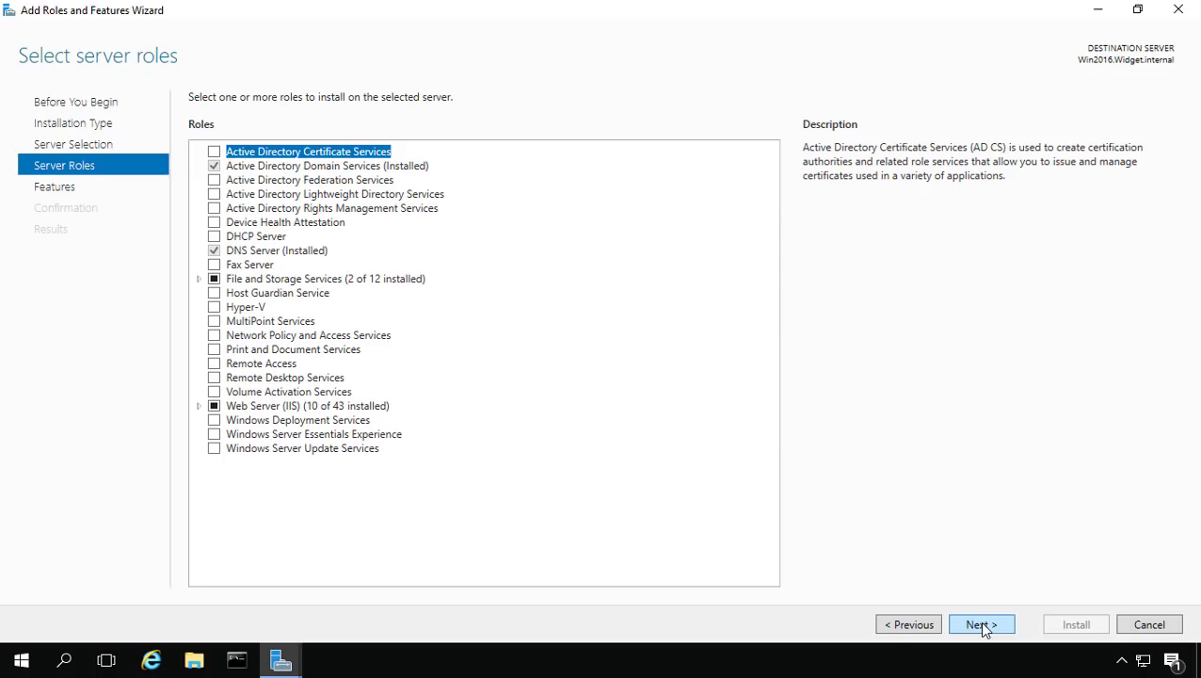
Step: Select the Active Directory Certificate Services, Network Policy and Access Services, and Remote Access roles, including their required management tools
left_click(213, 153)
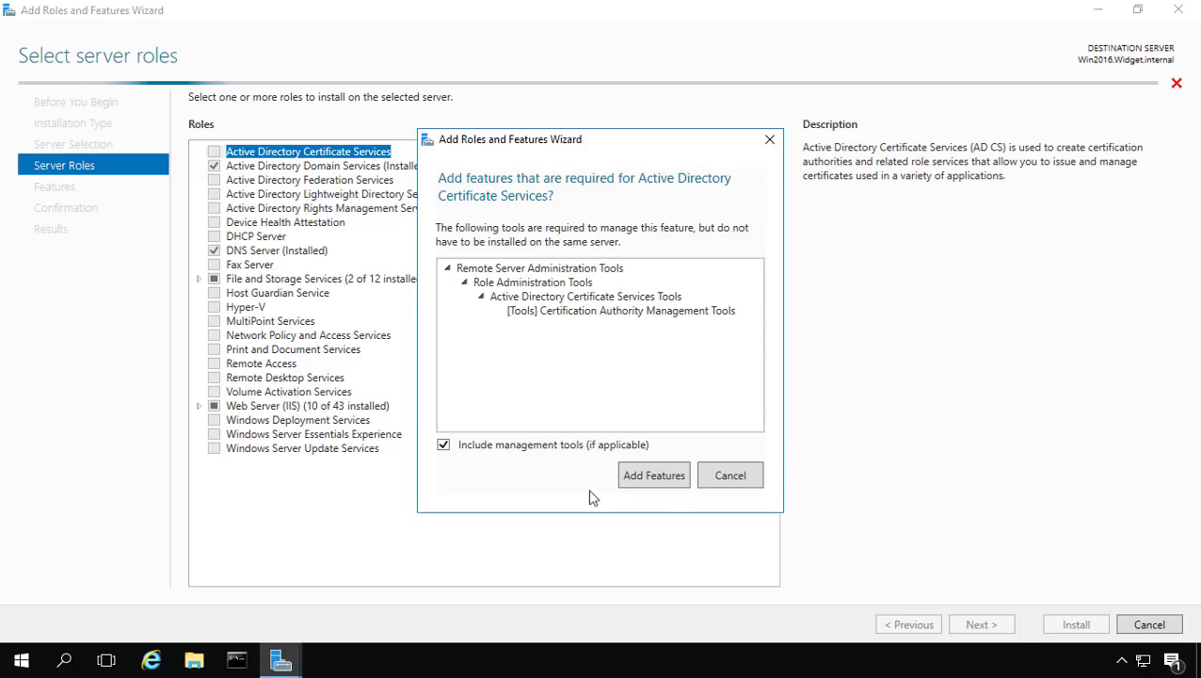
left_click(635, 476)
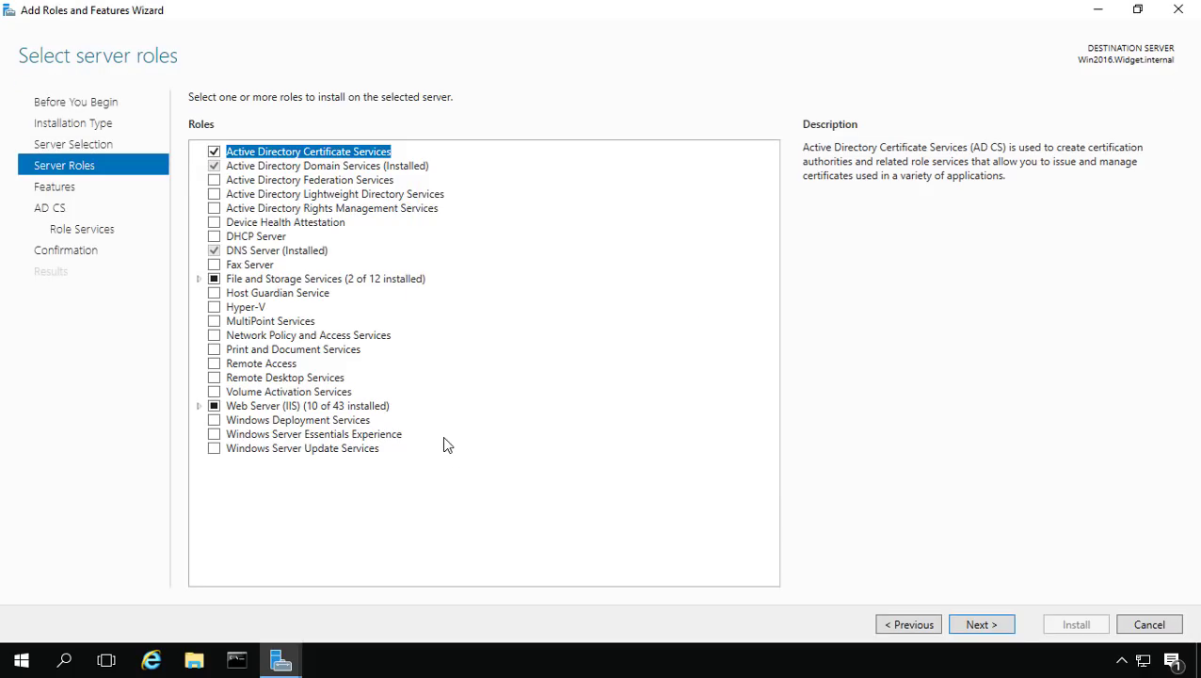
left_click(214, 335)
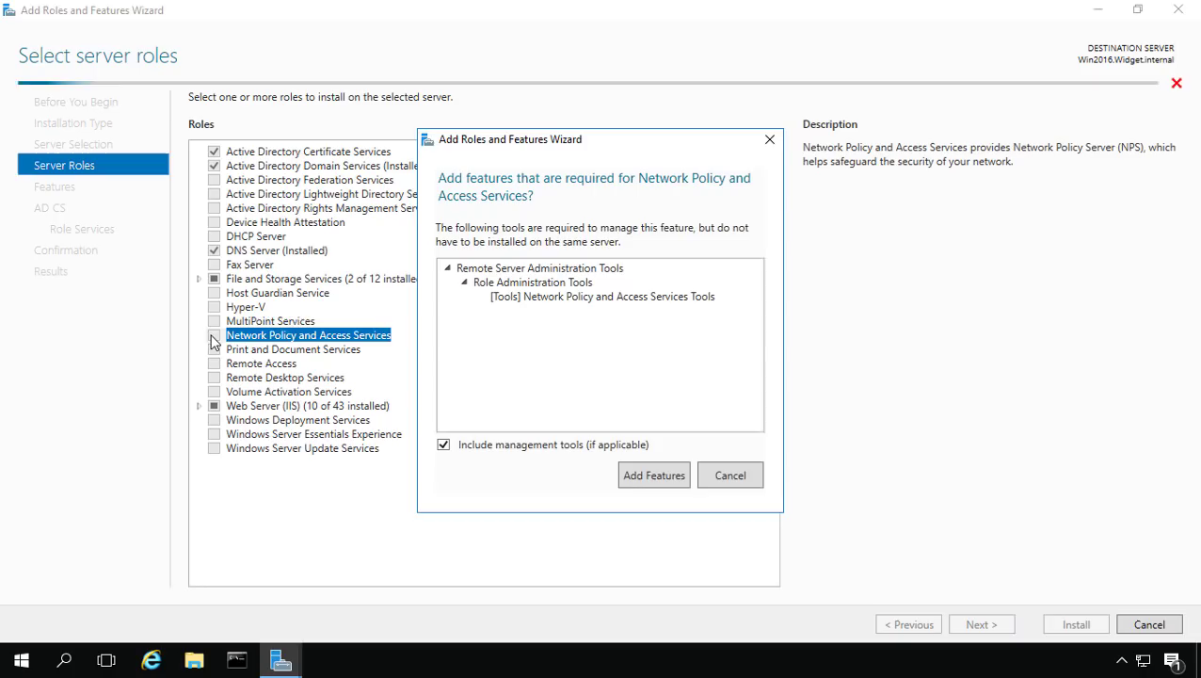
left_click(643, 475)
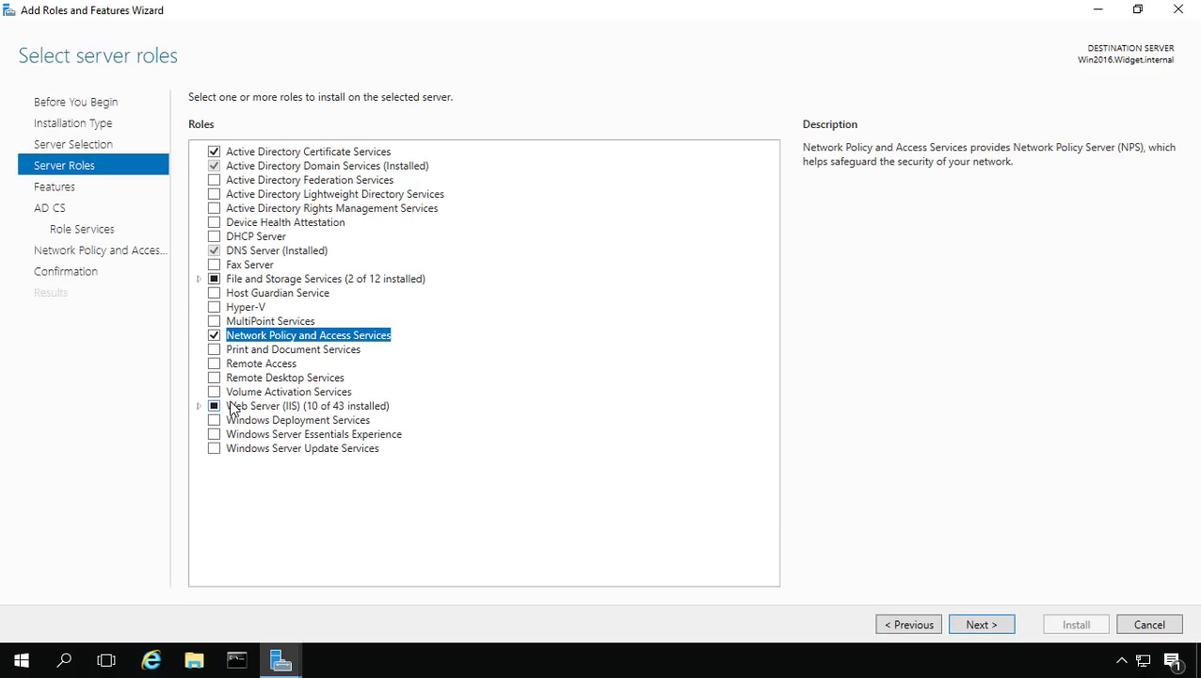
left_click(215, 364)
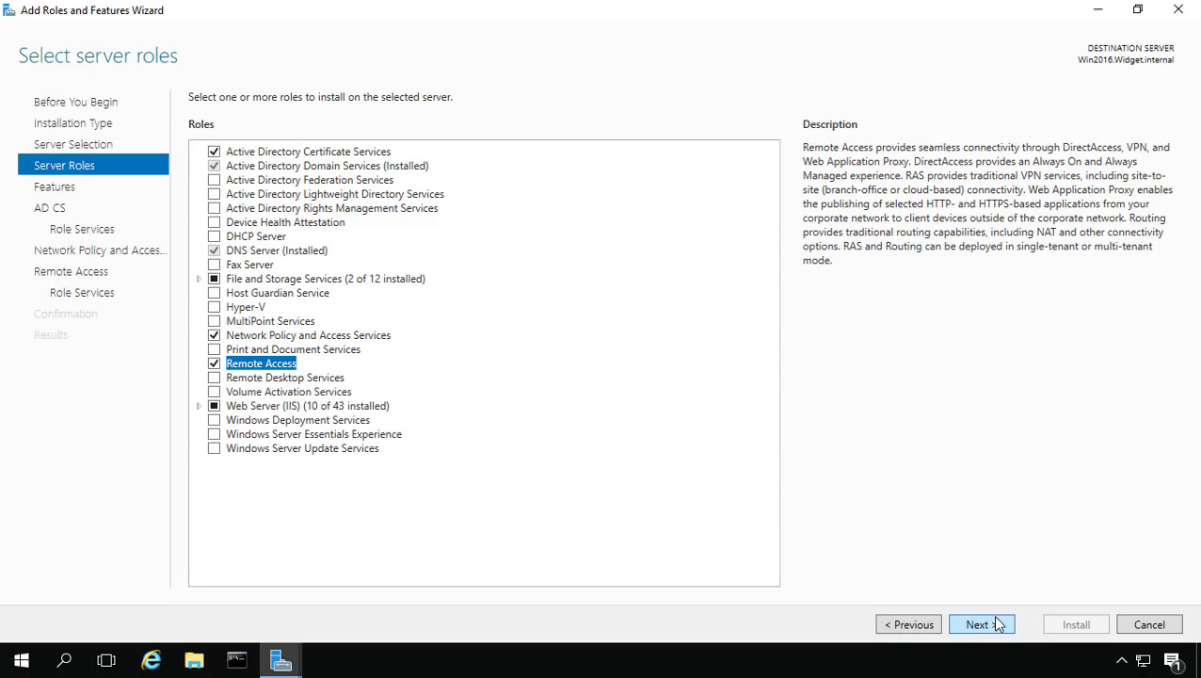
left_click(979, 624)
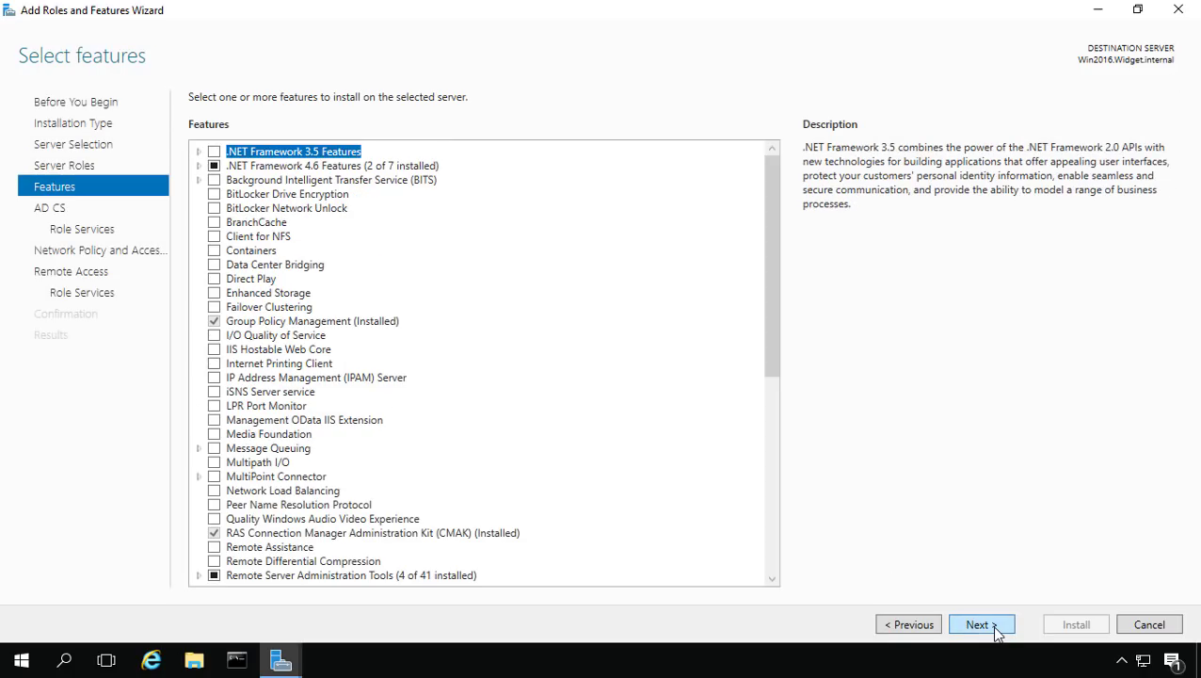
Step: Keep the default features and the Certification Authority role service, and advance to the Remote Access role services
left_click(995, 632)
left_click(995, 632)
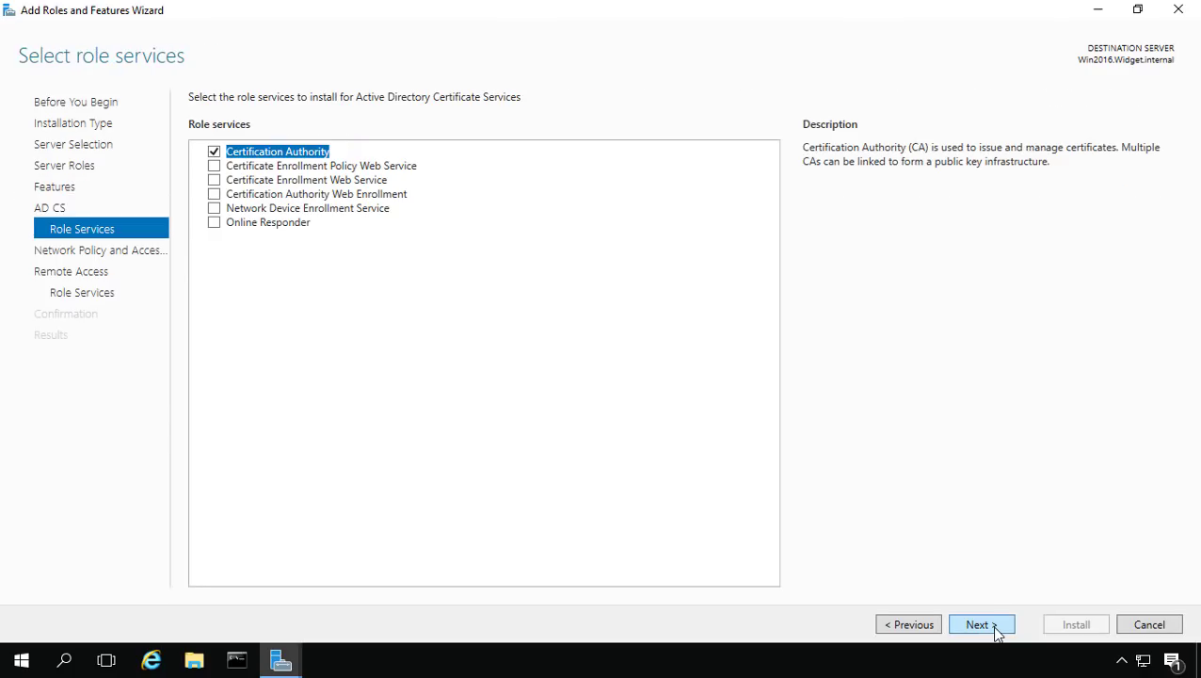
left_click(994, 631)
left_click(903, 624)
left_click(986, 630)
left_click(987, 630)
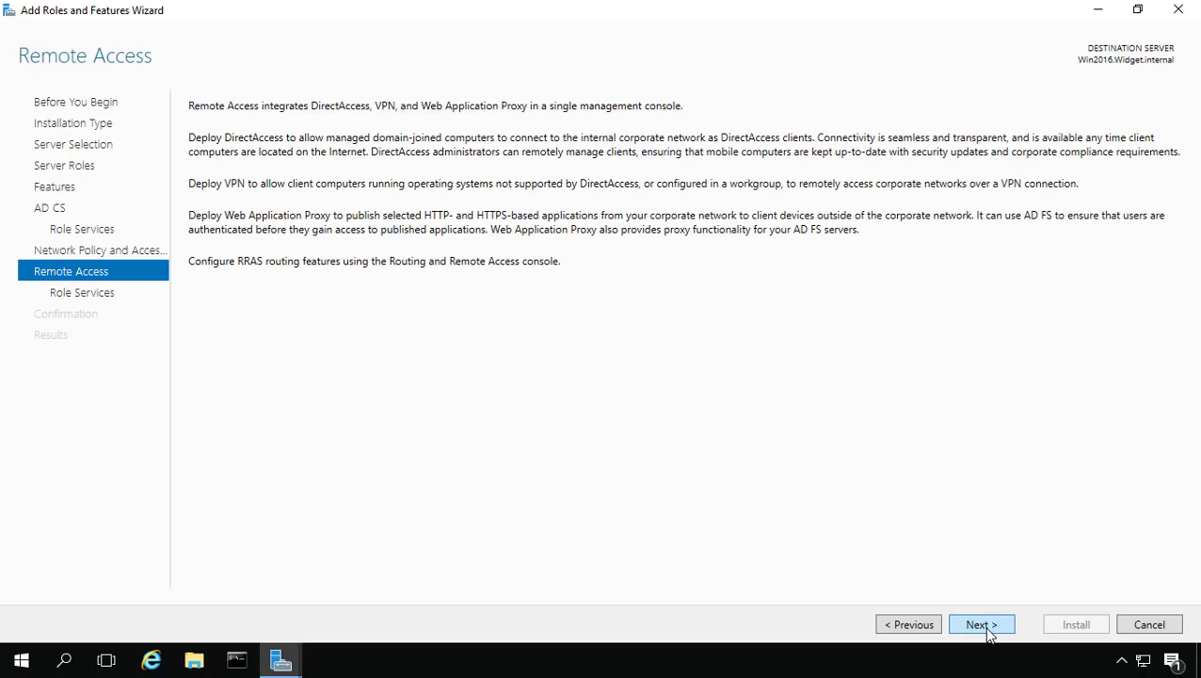
left_click(987, 630)
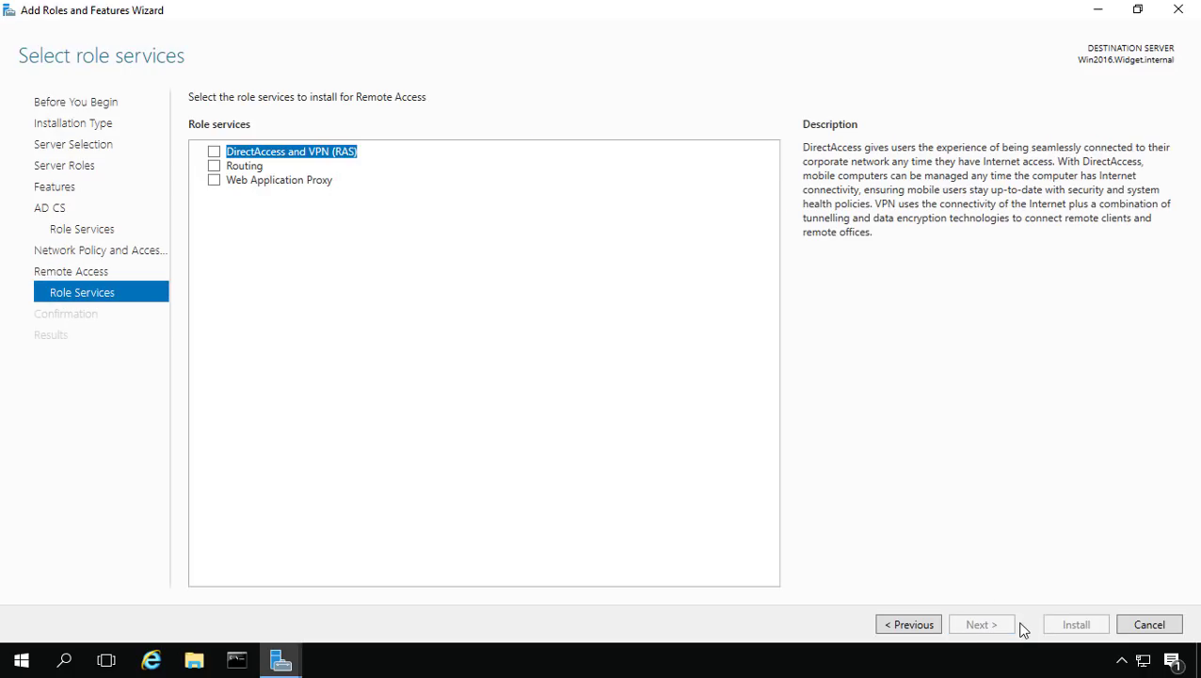
Step: Add the DirectAccess and VPN (RAS) role service with its required features and install the selected roles
left_click(213, 152)
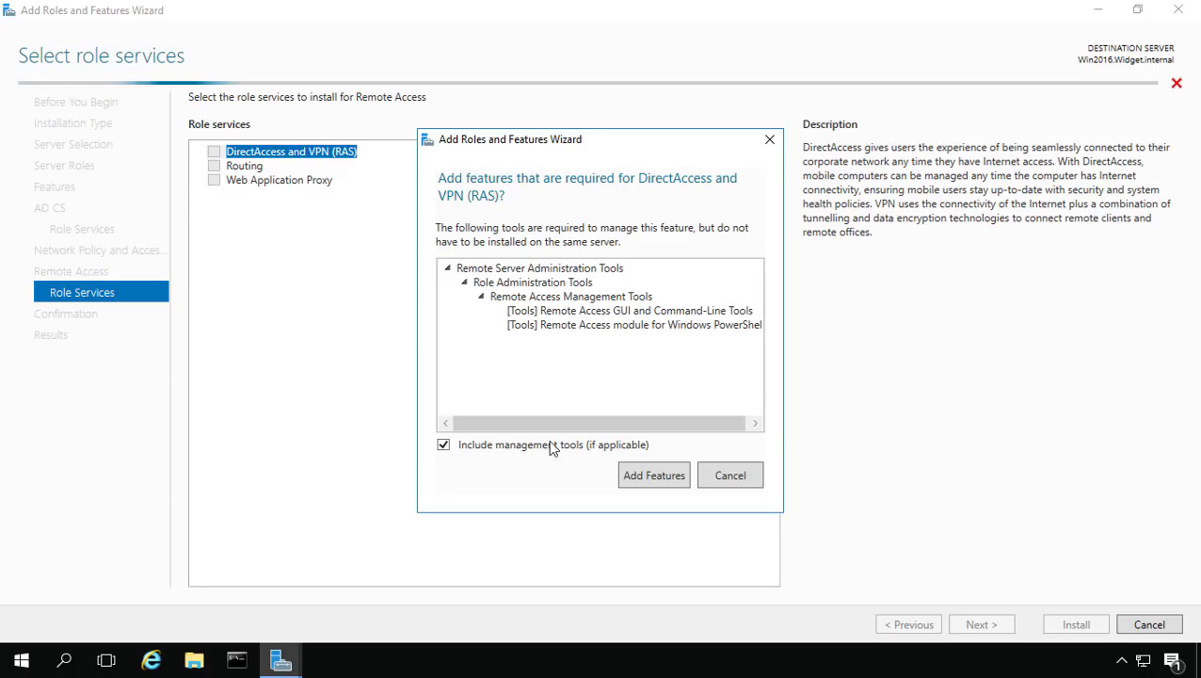
left_click(649, 476)
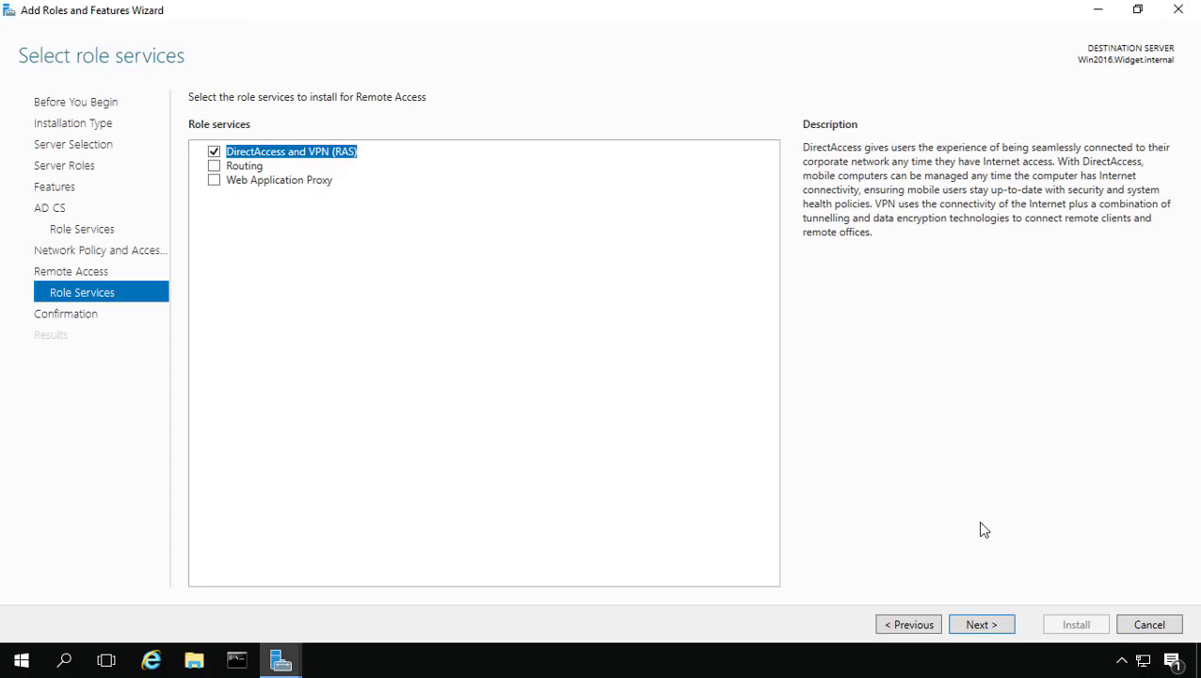
left_click(991, 626)
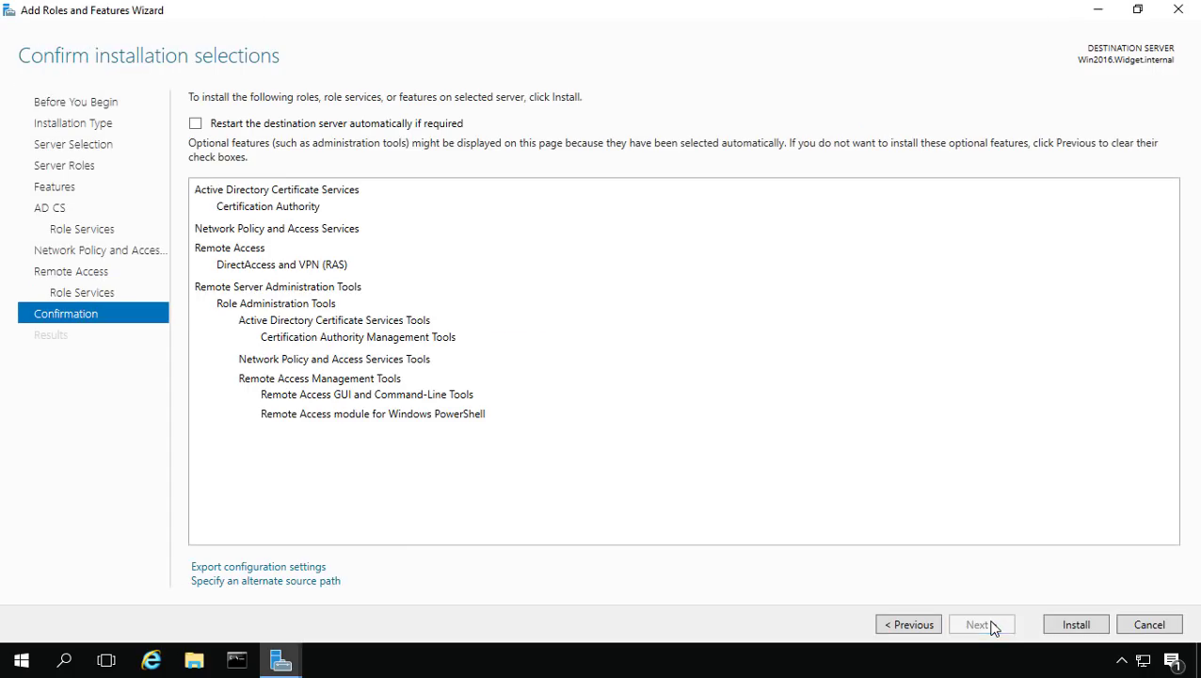
left_click(1076, 623)
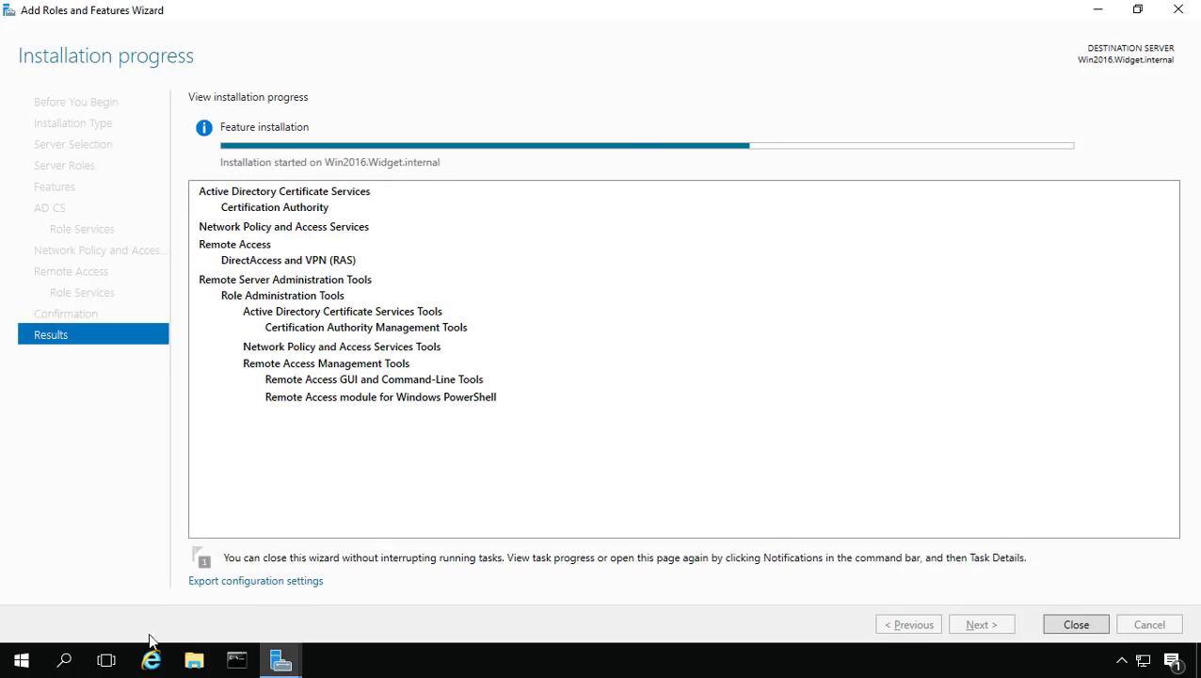
Step: Open Windows Firewall from the Control Panel while the roles install
left_click(23, 661)
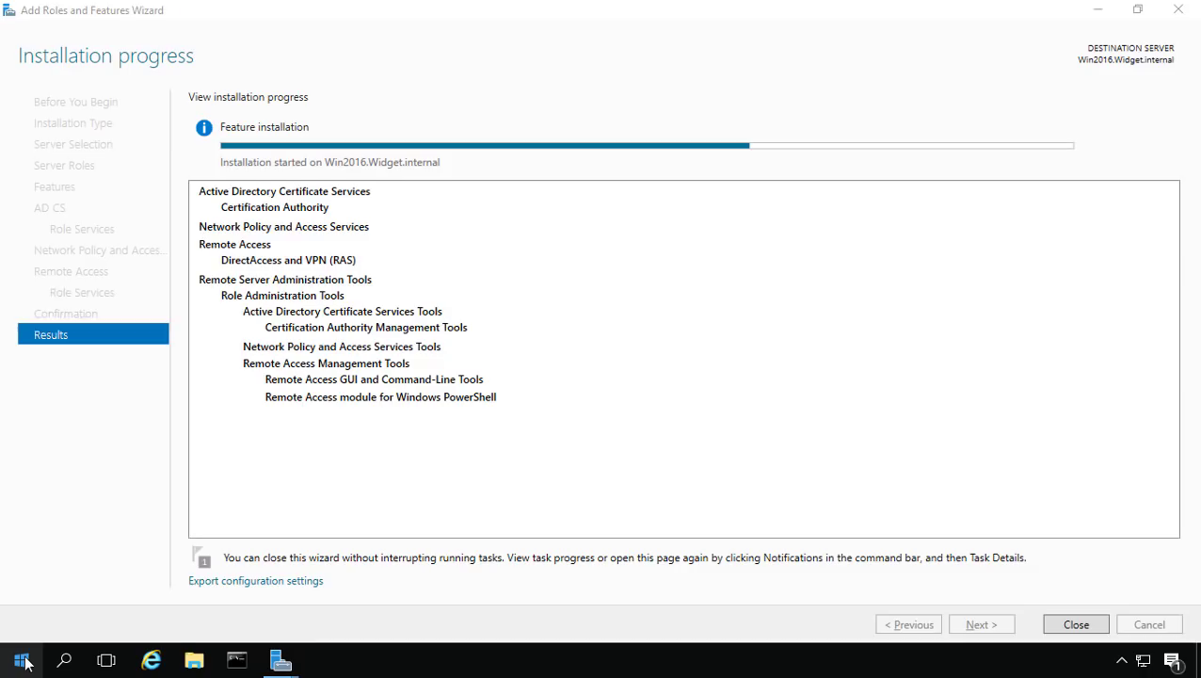
right_click(24, 661)
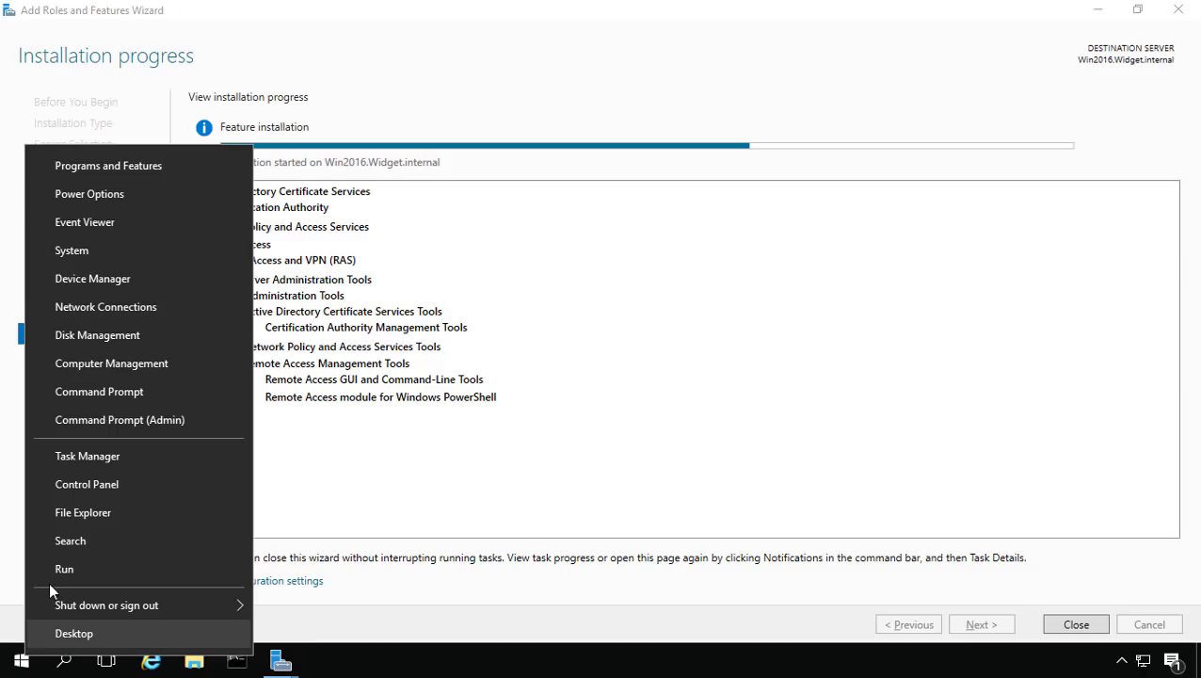
left_click(424, 508)
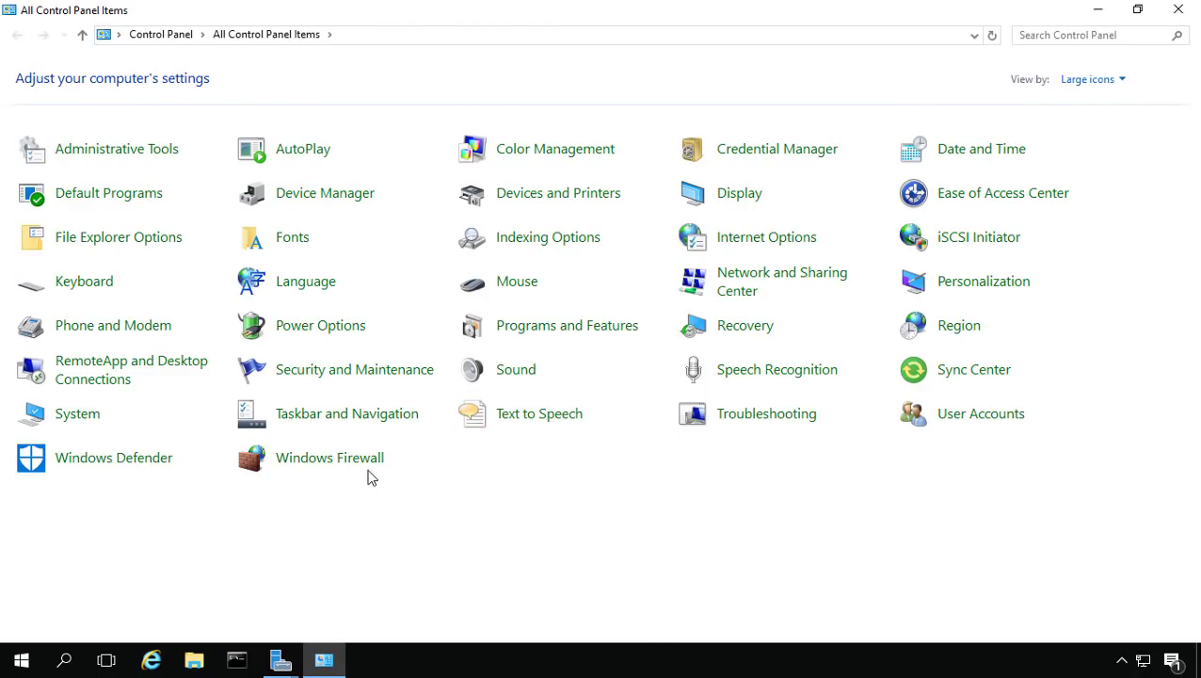
left_click(357, 470)
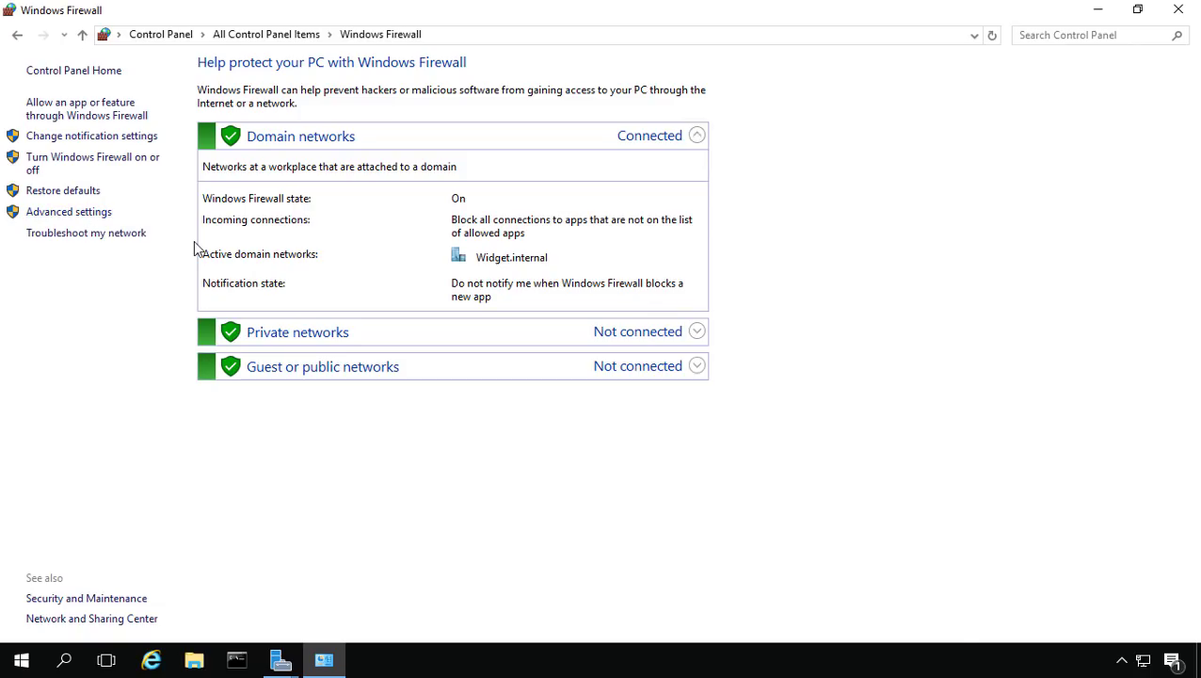
Step: Start a new inbound rule in Windows Firewall with Advanced Security and choose Port as the rule type
left_click(113, 100)
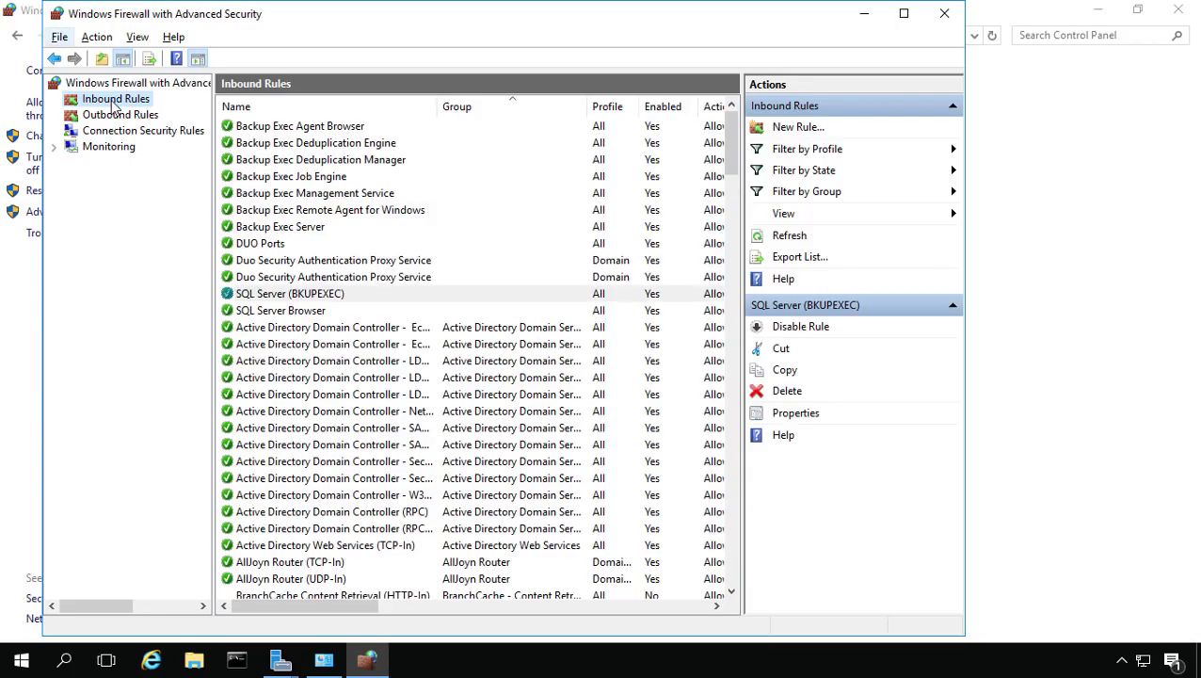
right_click(116, 101)
left_click(135, 112)
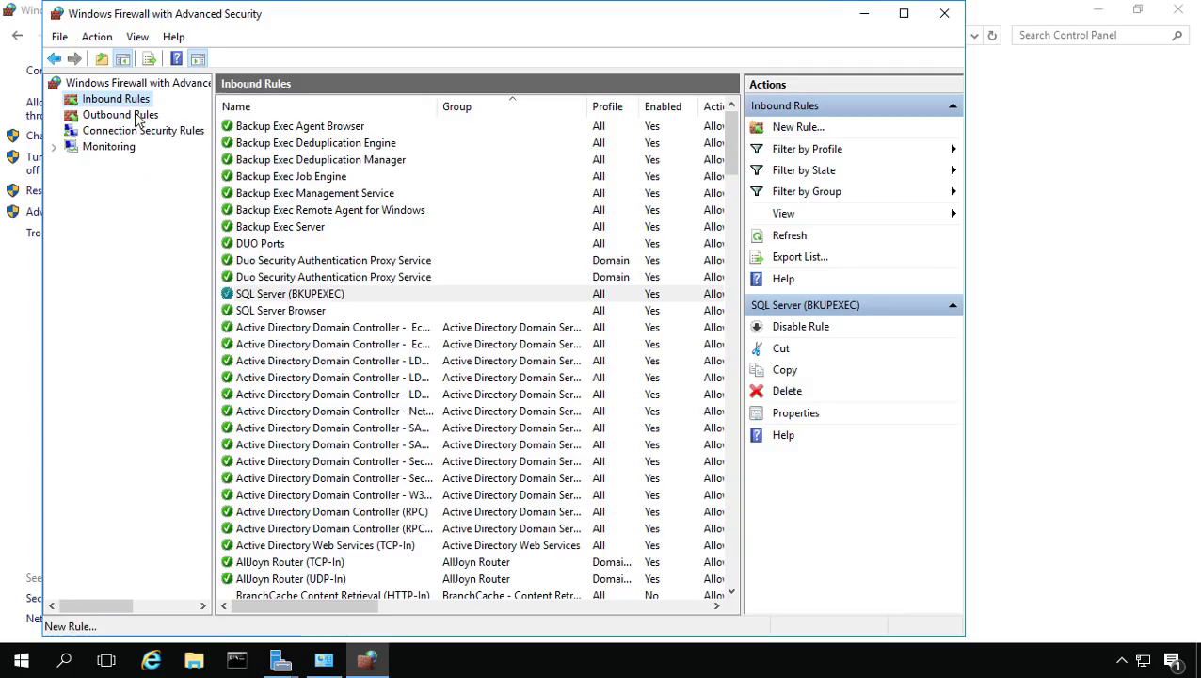
left_click_drag(488, 136, 603, 85)
left_click(418, 264)
left_click(738, 561)
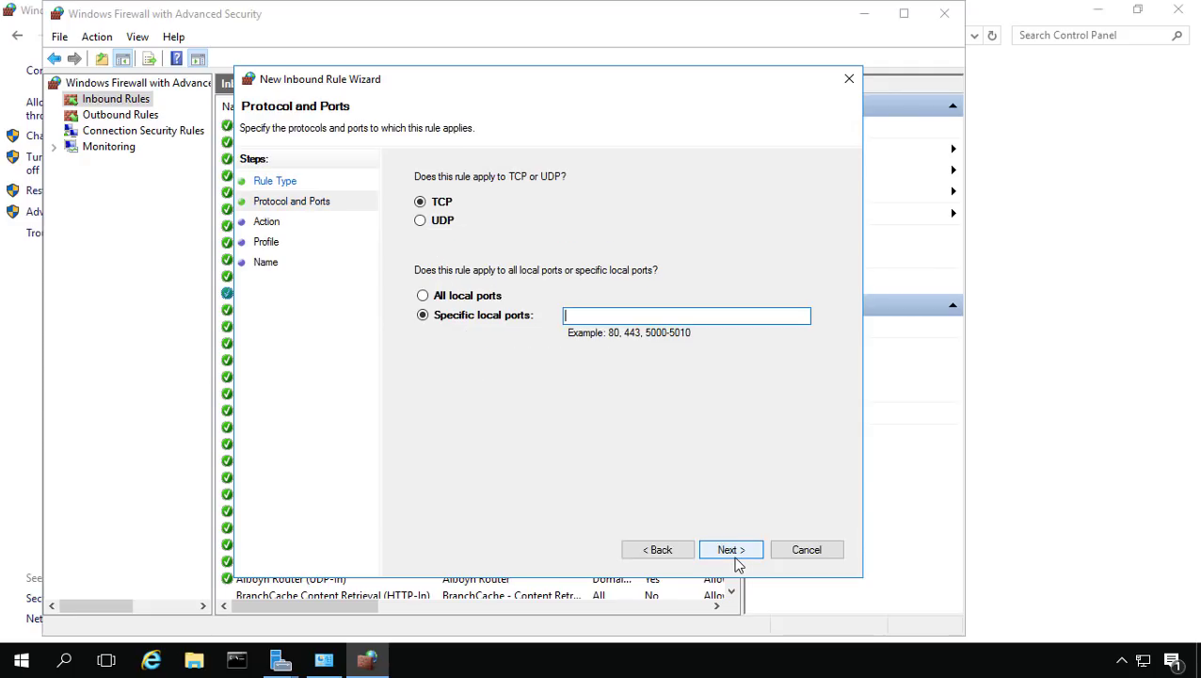
Step: Apply the inbound rule to UDP on specific local port 1812
left_click(443, 224)
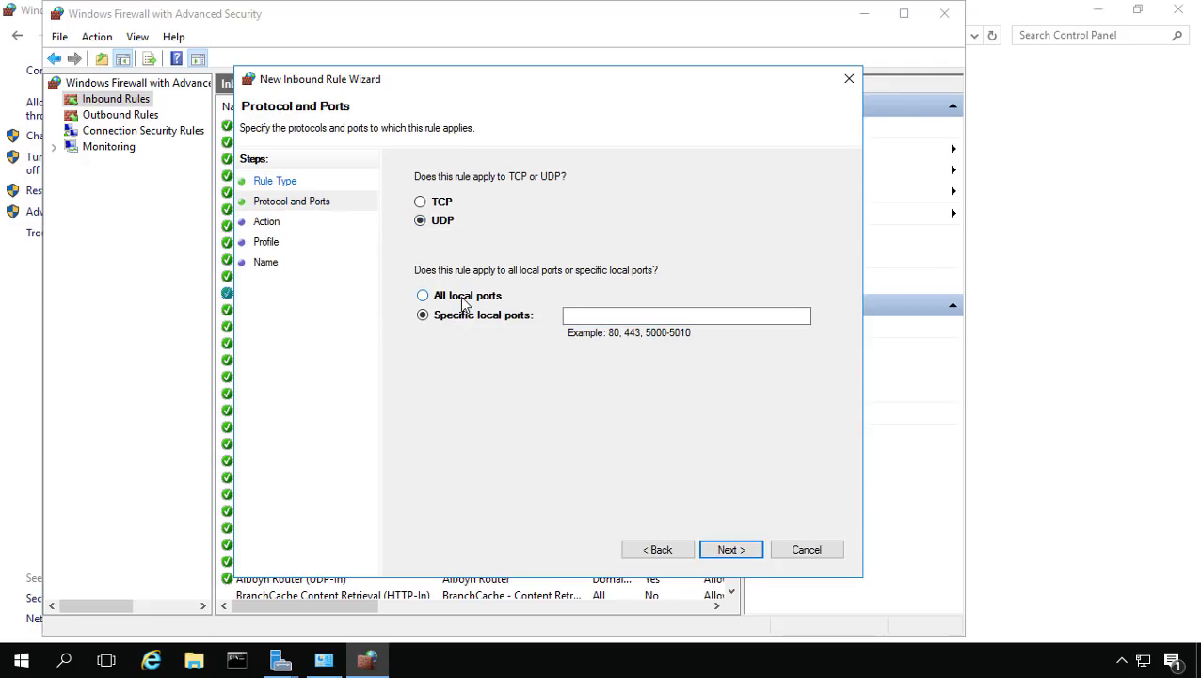
left_click(461, 297)
left_click(465, 317)
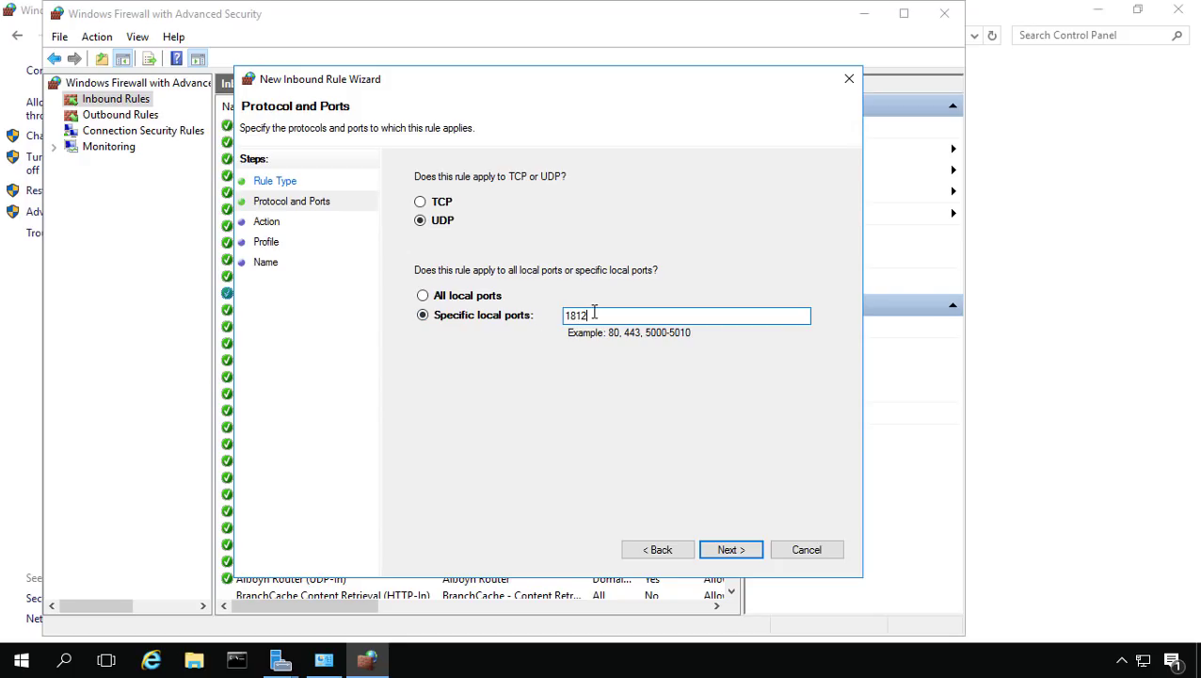
type("1812")
left_click(725, 551)
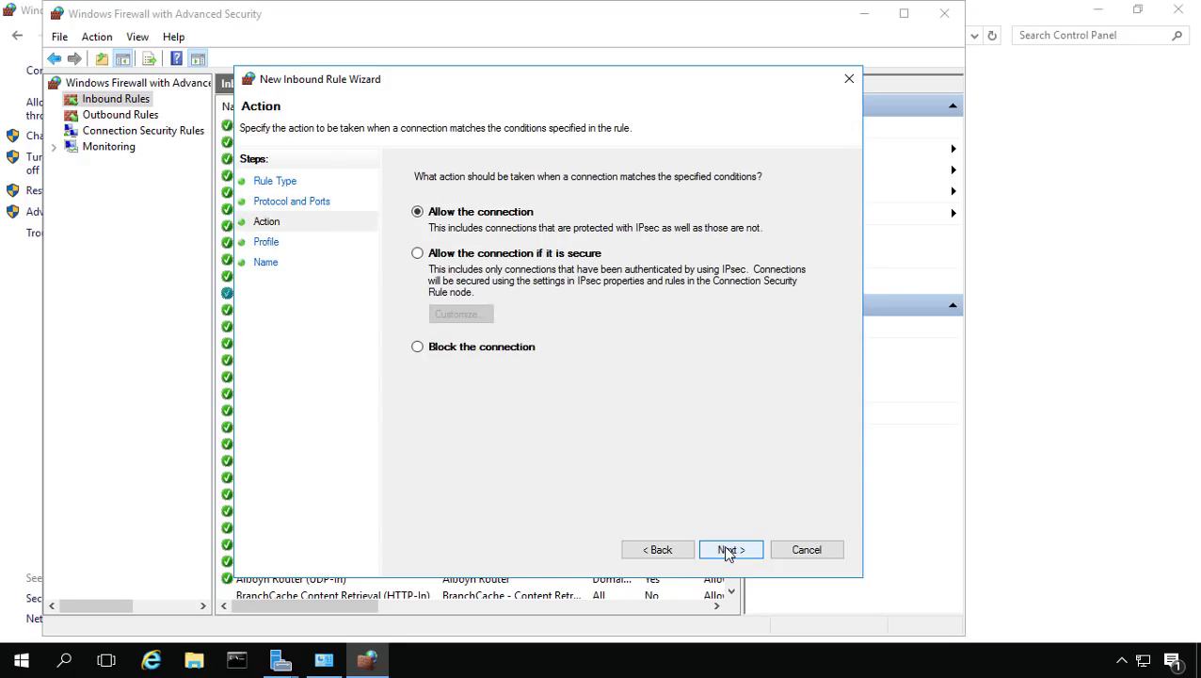
Step: Allow the connection for the Domain, Private and Public profiles, and create the rule with the name RadiusRule
left_click(726, 553)
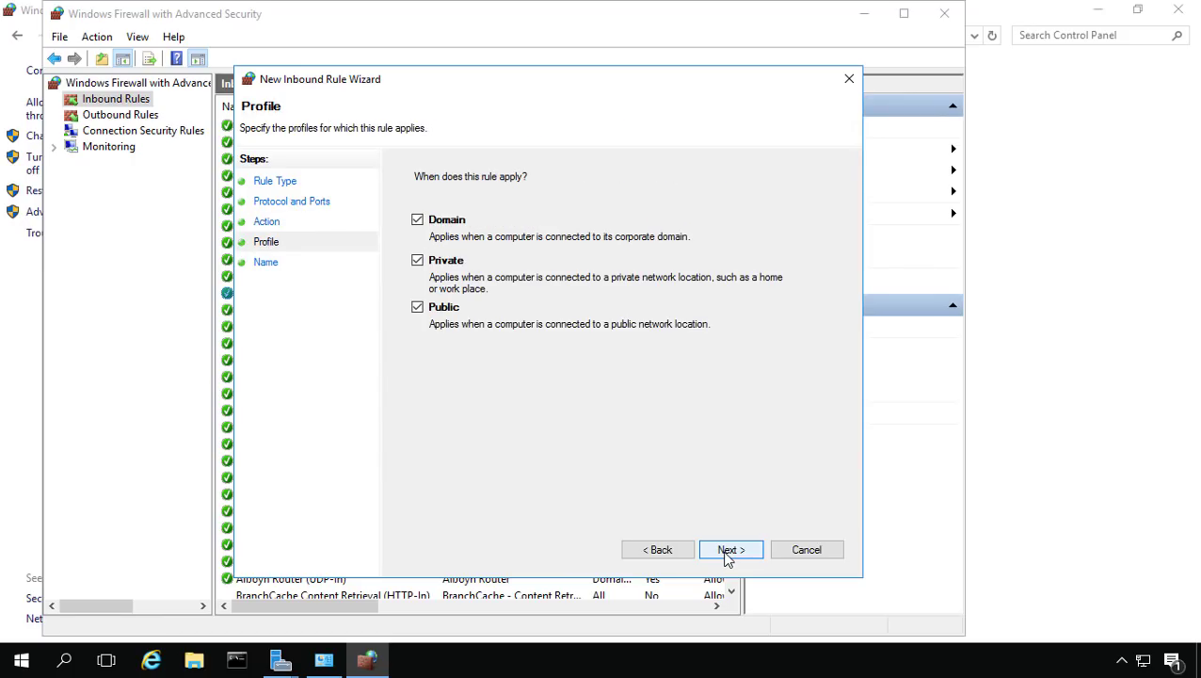
left_click(727, 552)
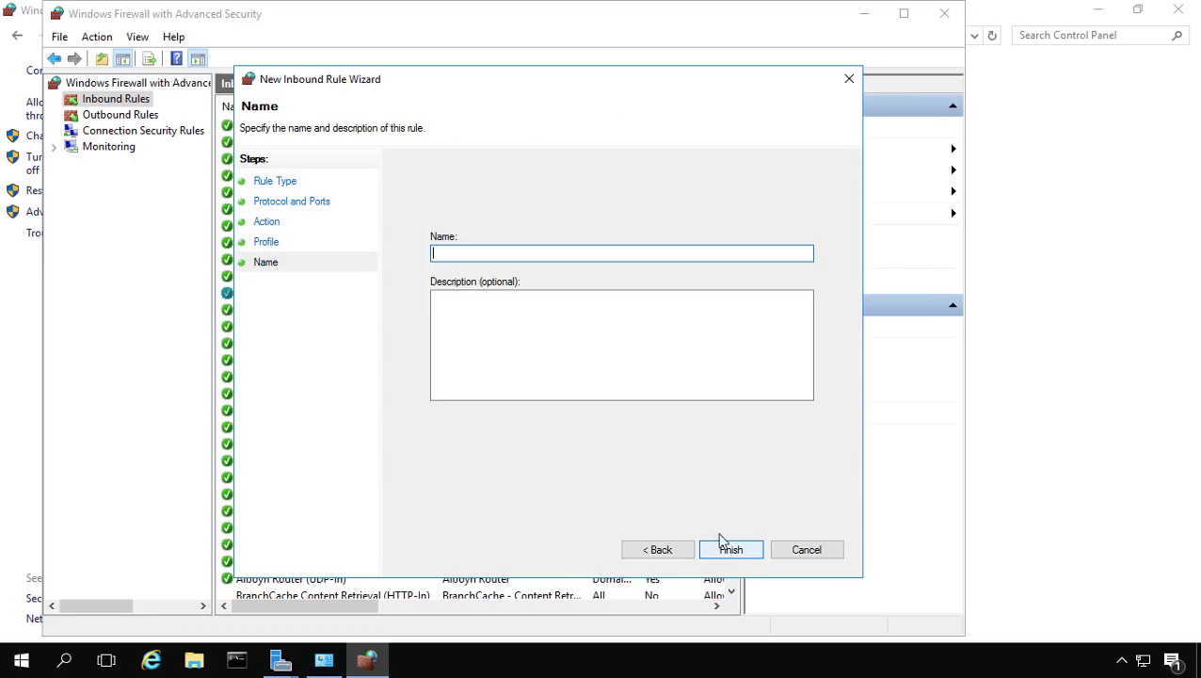
type("RadiusRule")
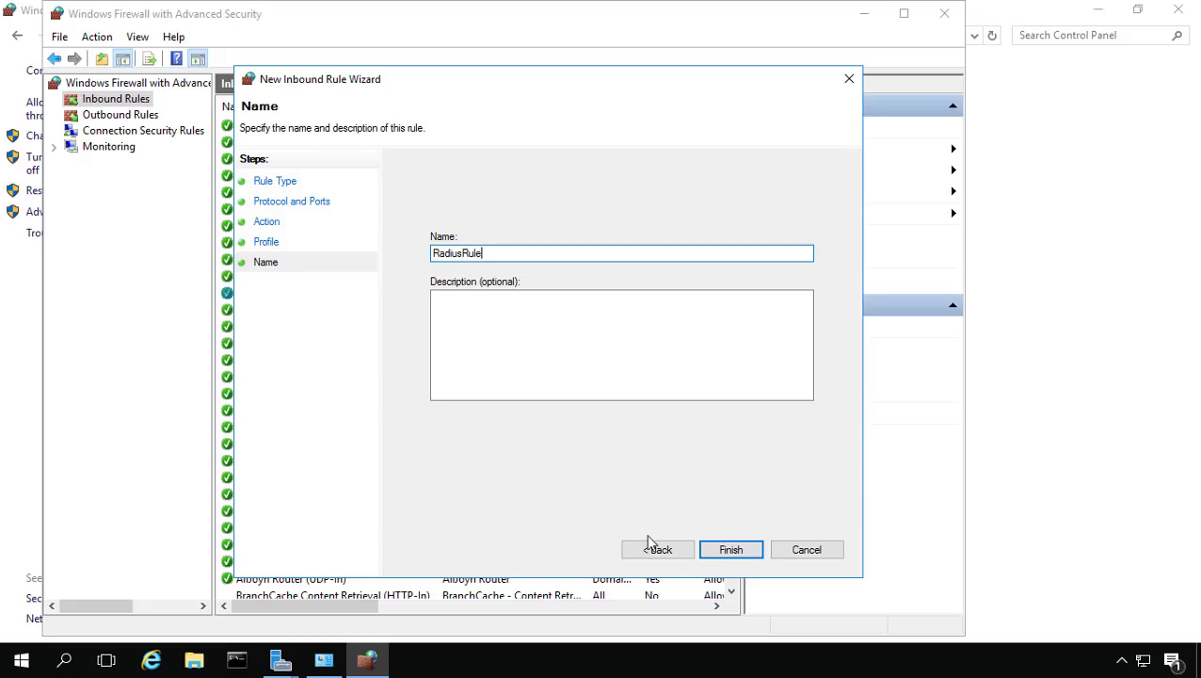
left_click(725, 554)
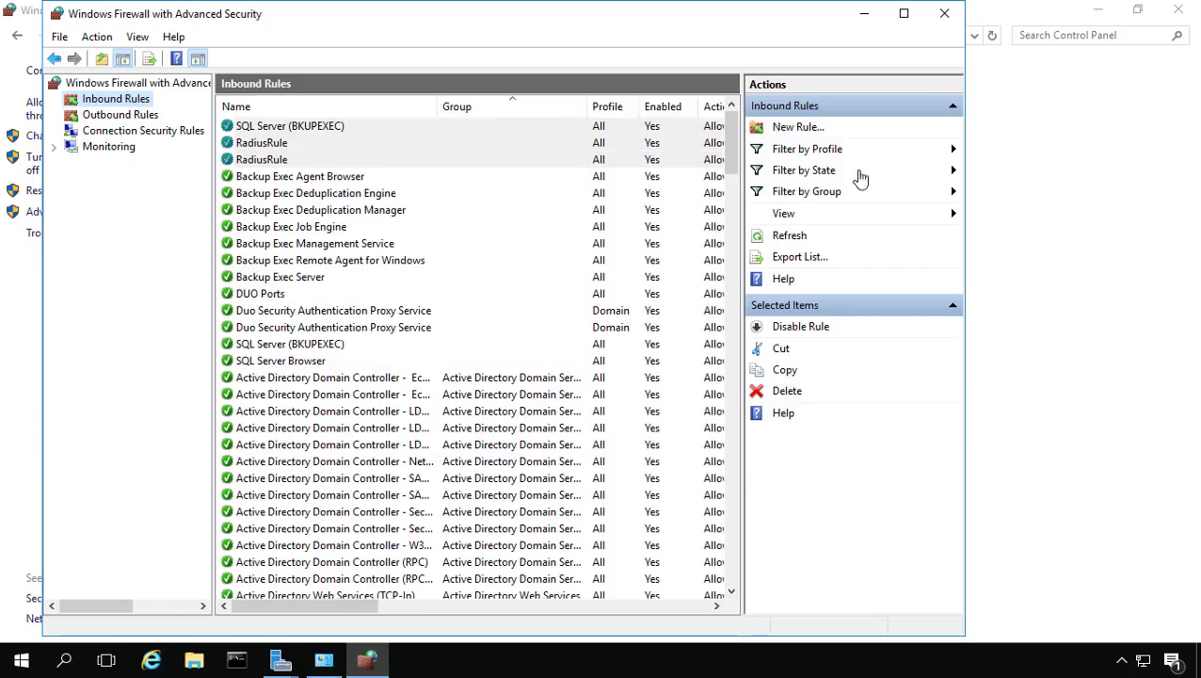
Step: Close both firewall windows and the completed Add Roles and Features Wizard to return to the Server Manager dashboard
left_click(943, 13)
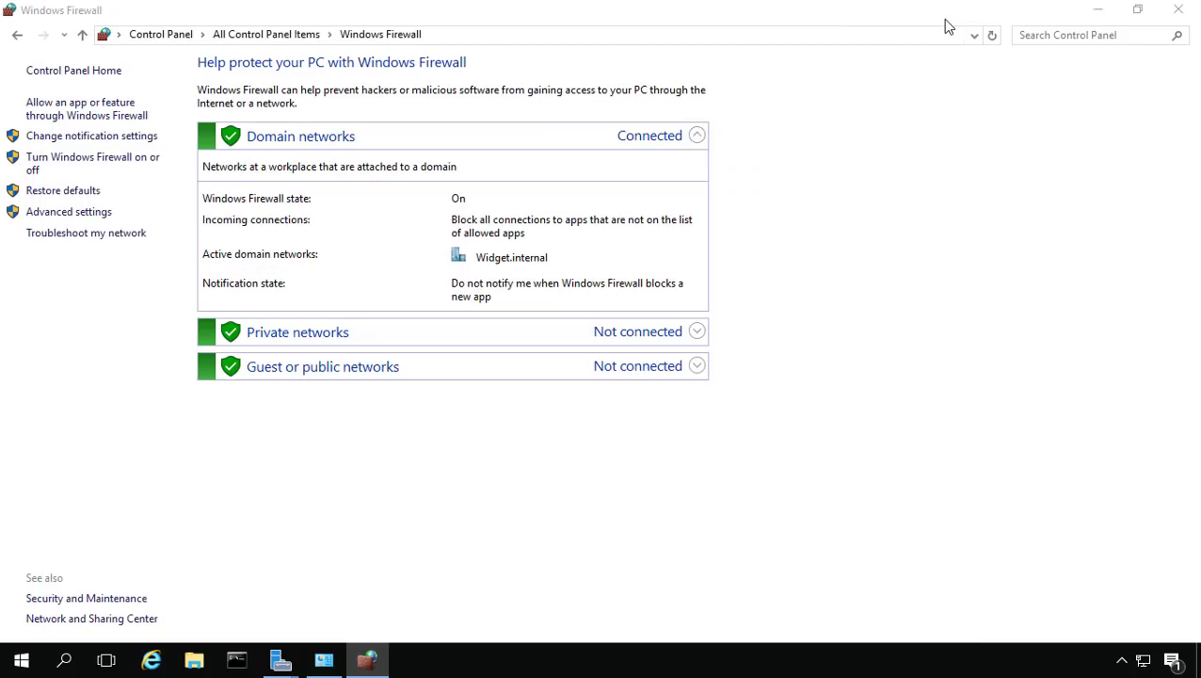
left_click(1174, 12)
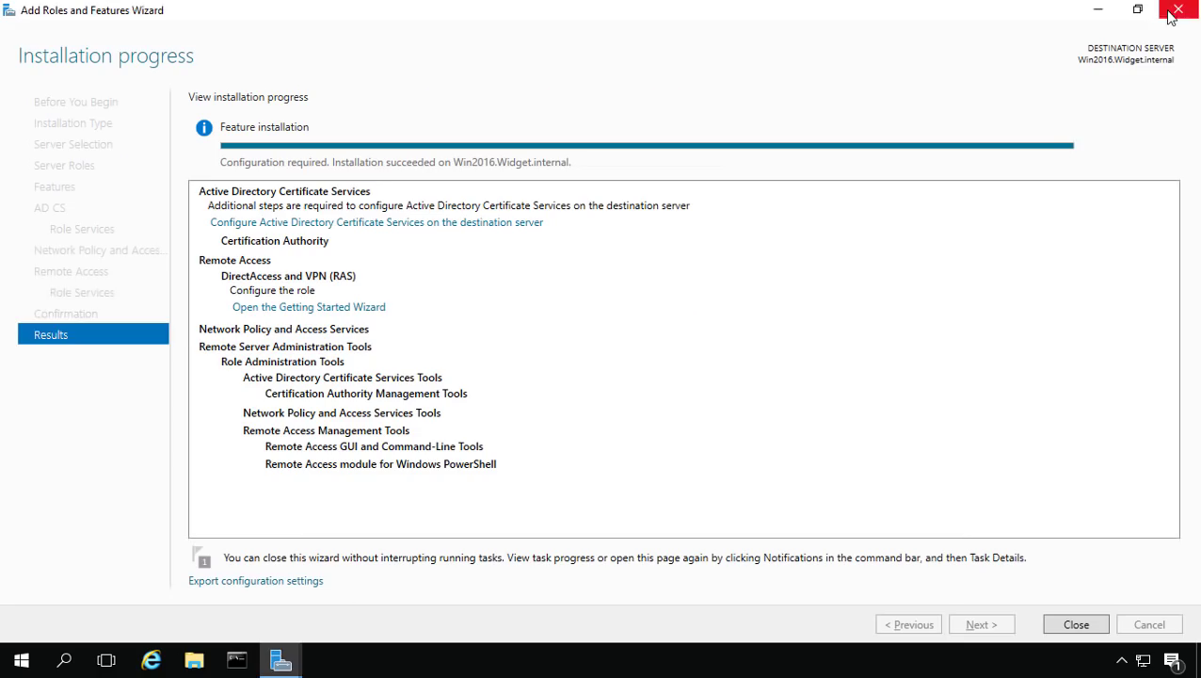
left_click(1058, 624)
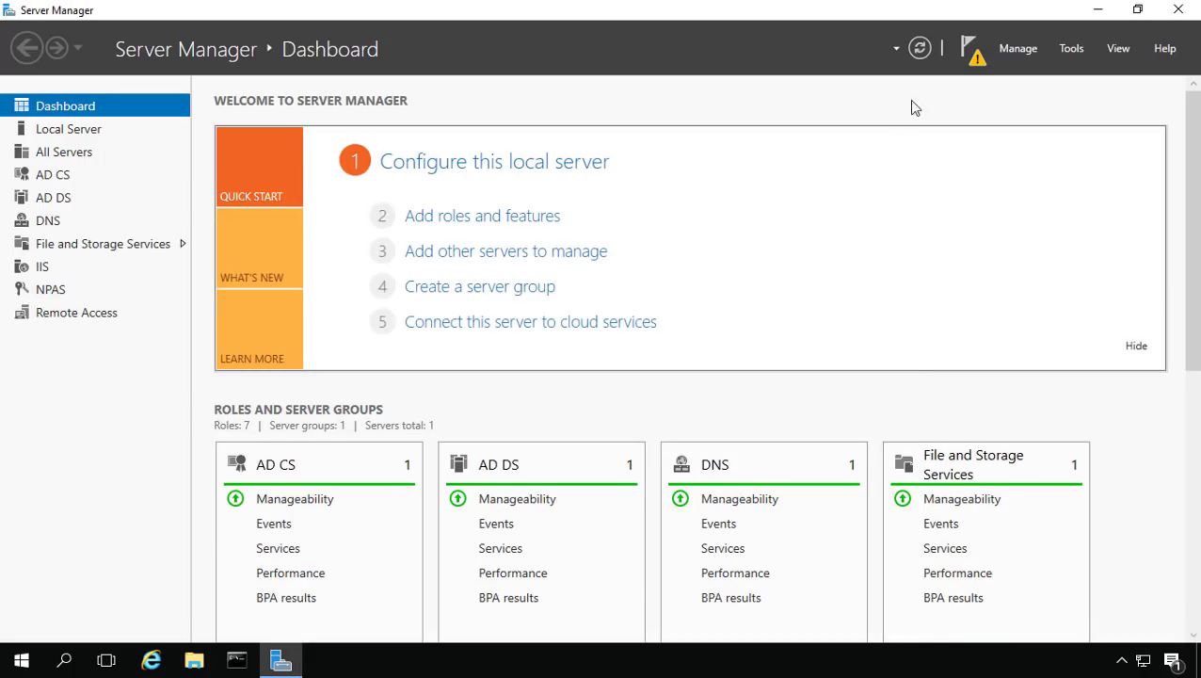
Step: Open the post-deployment configuration of Active Directory Certificate Services, keep the given credentials, and select the Certification Authority role service
left_click(972, 52)
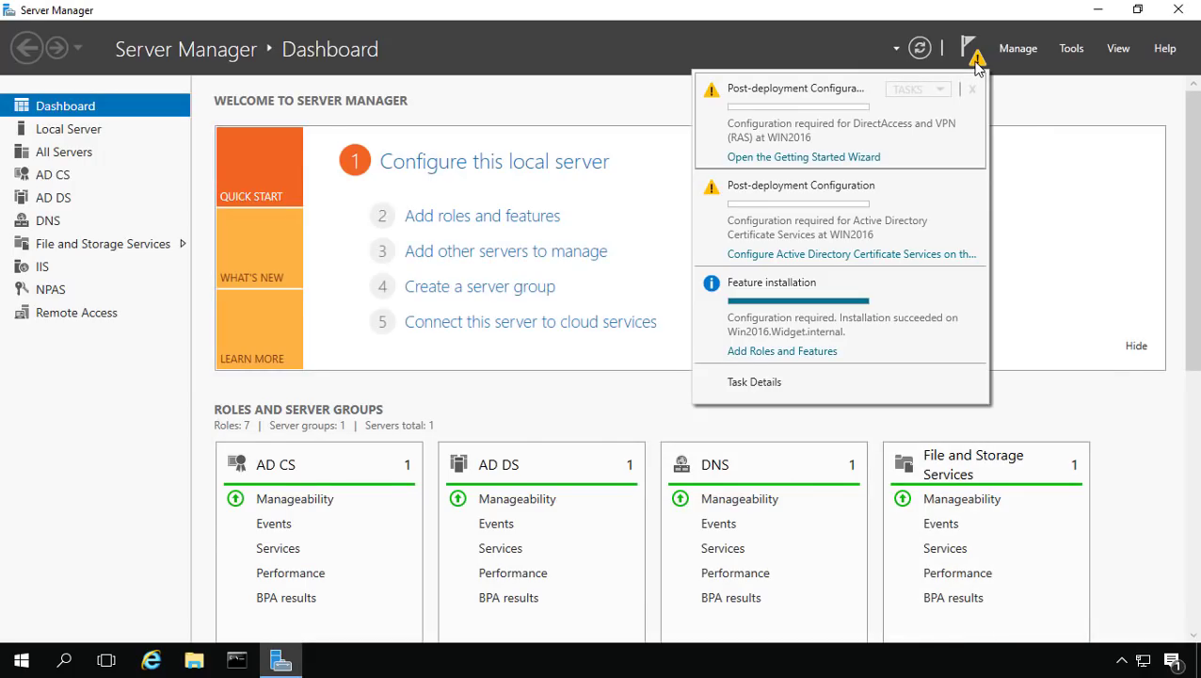
left_click(921, 263)
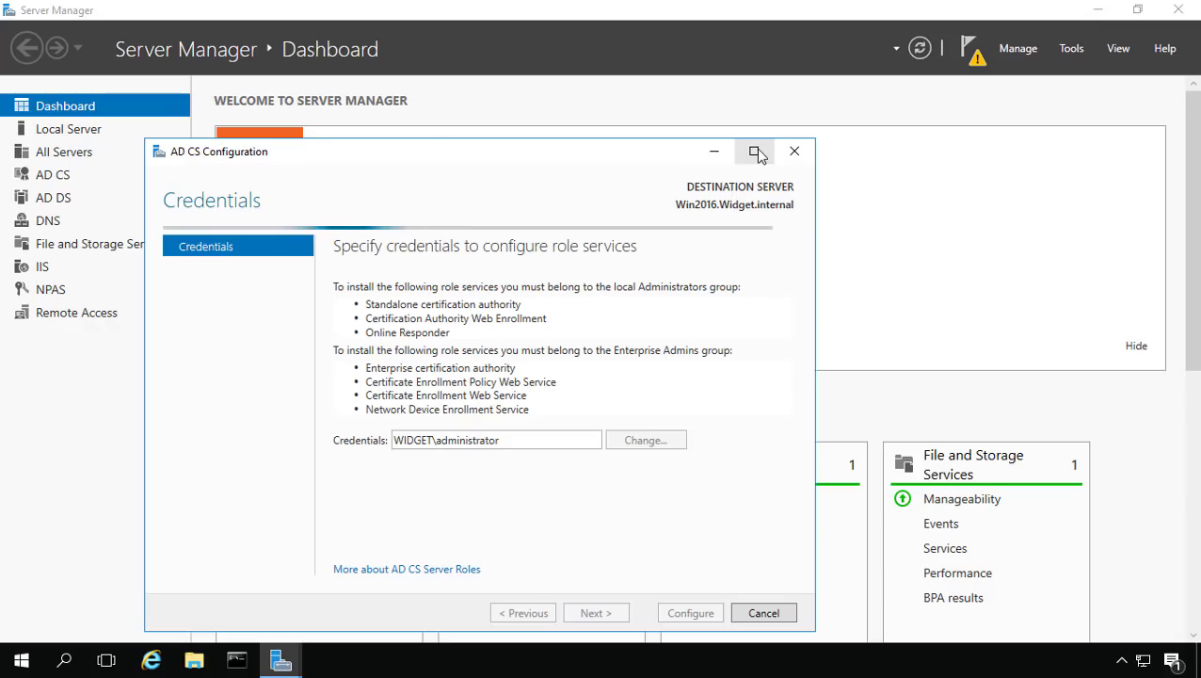
left_click(755, 152)
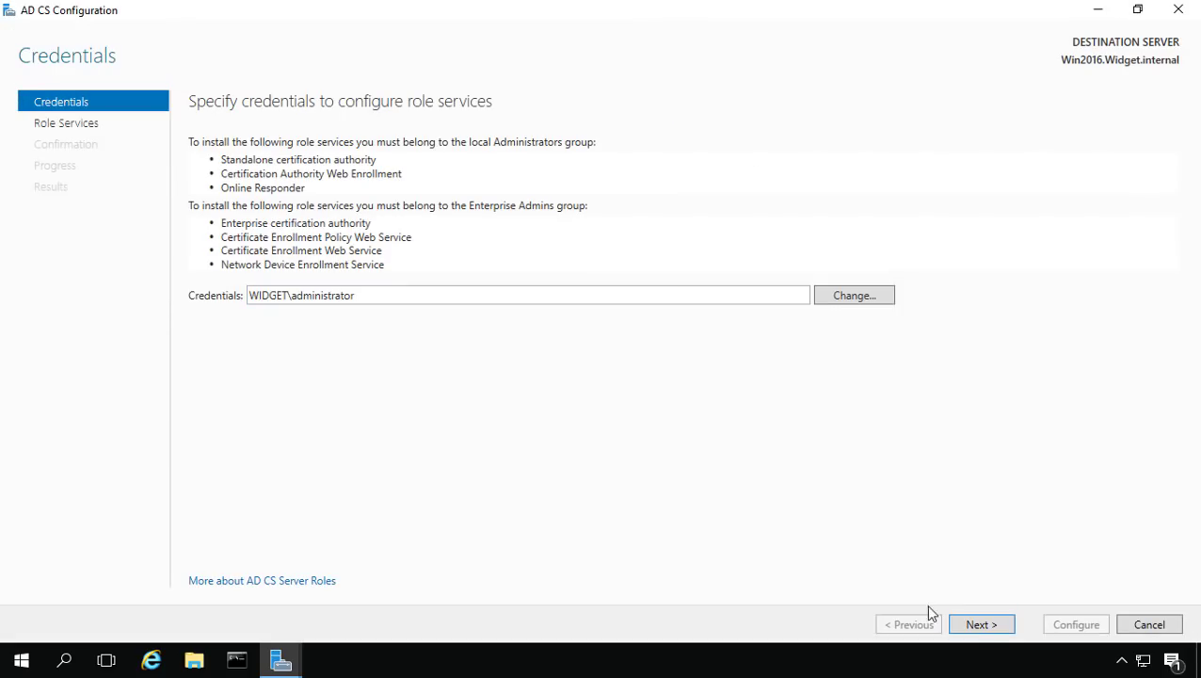
left_click(980, 624)
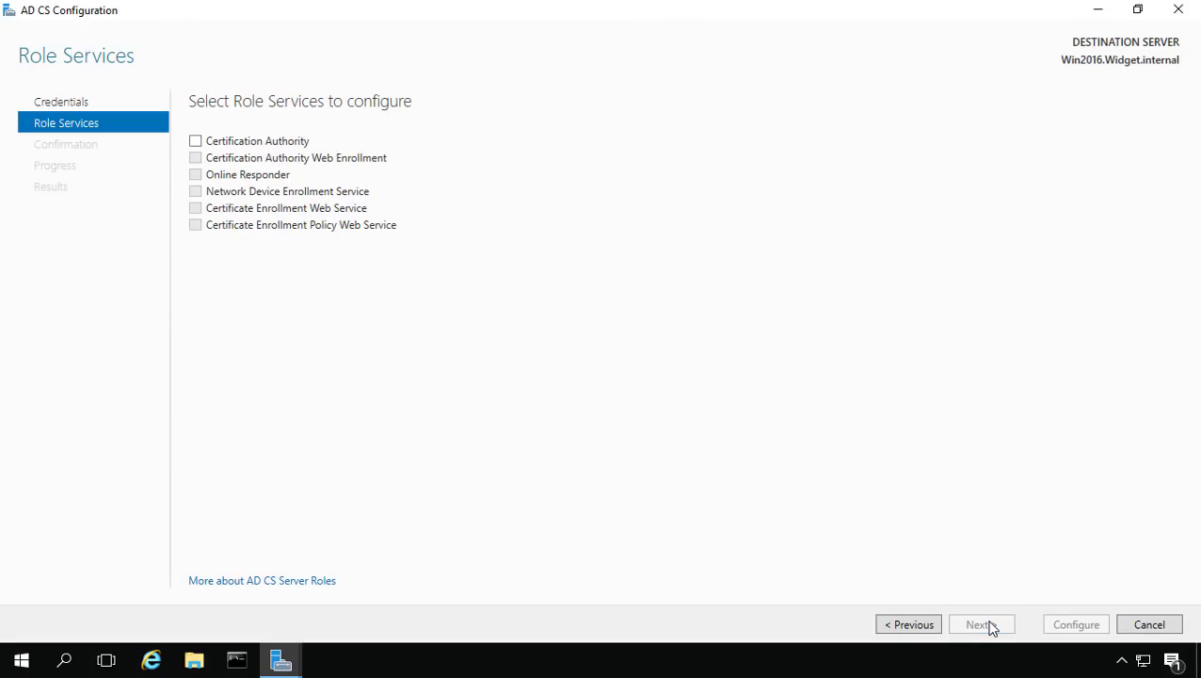
left_click(196, 142)
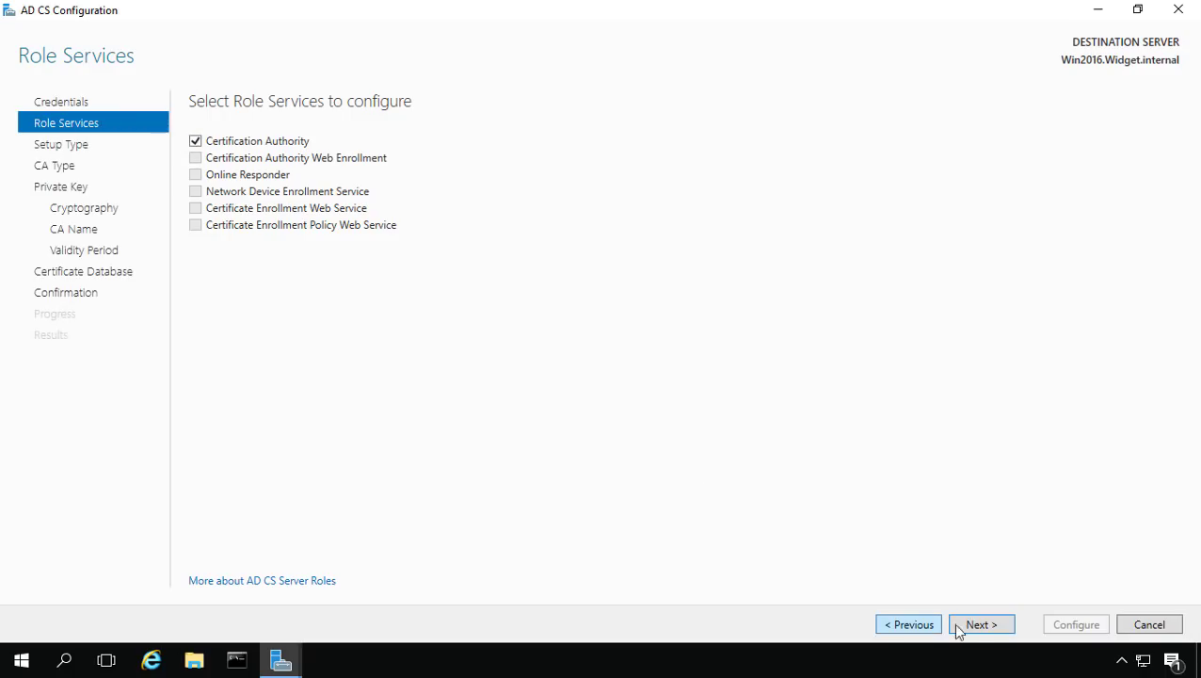
left_click(975, 627)
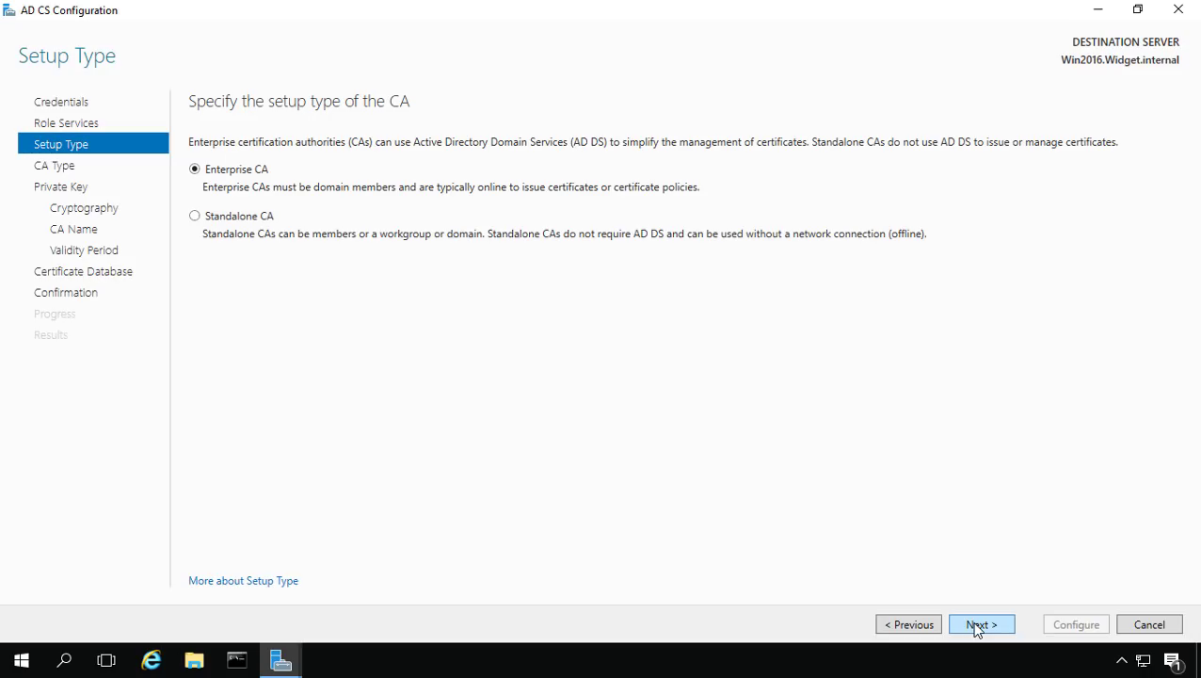
Step: Set the CA up as an Enterprise Root CA with a new private key
left_click(977, 627)
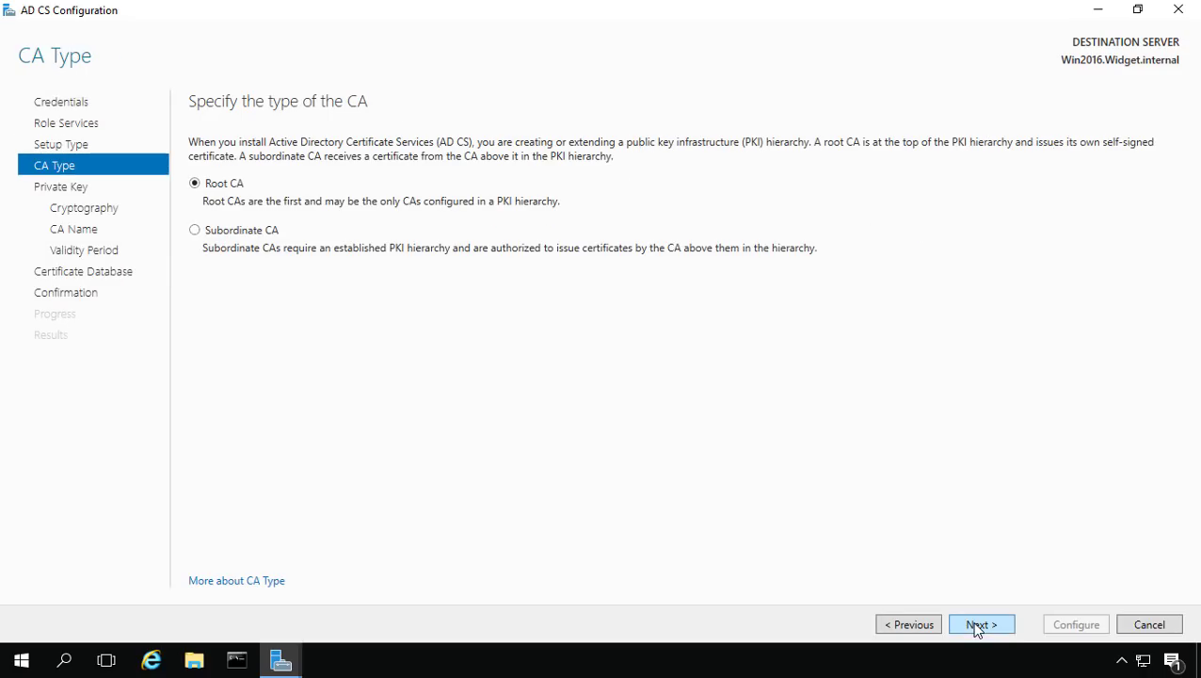
left_click(977, 627)
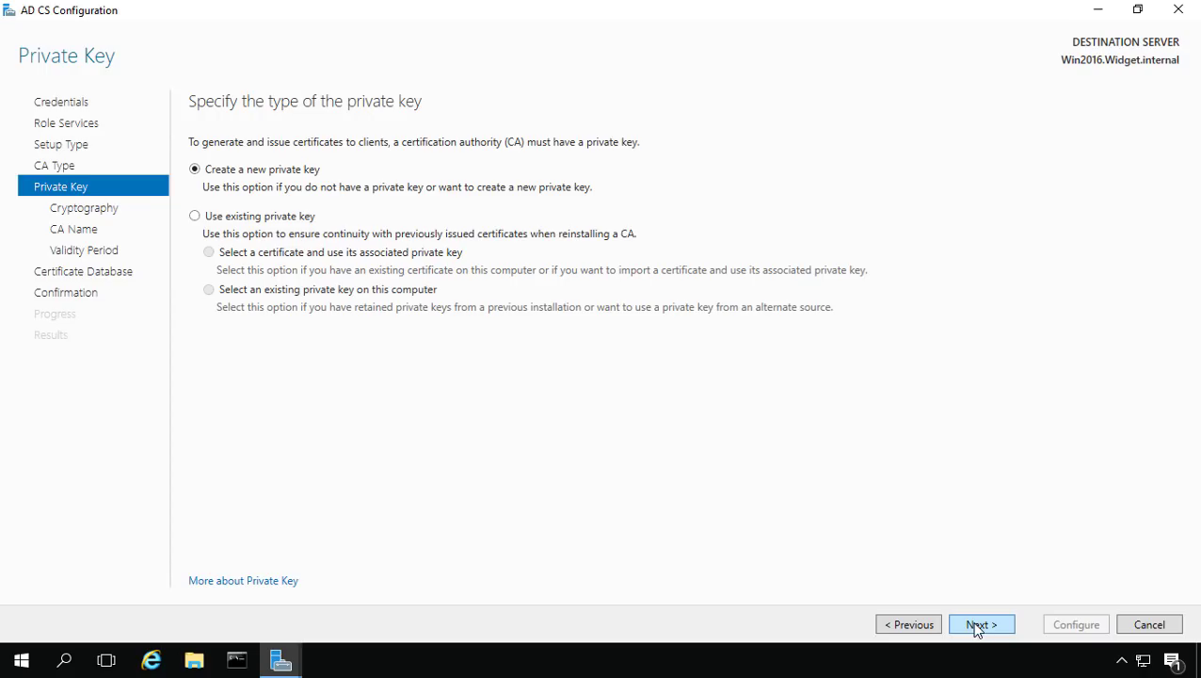
left_click(261, 220)
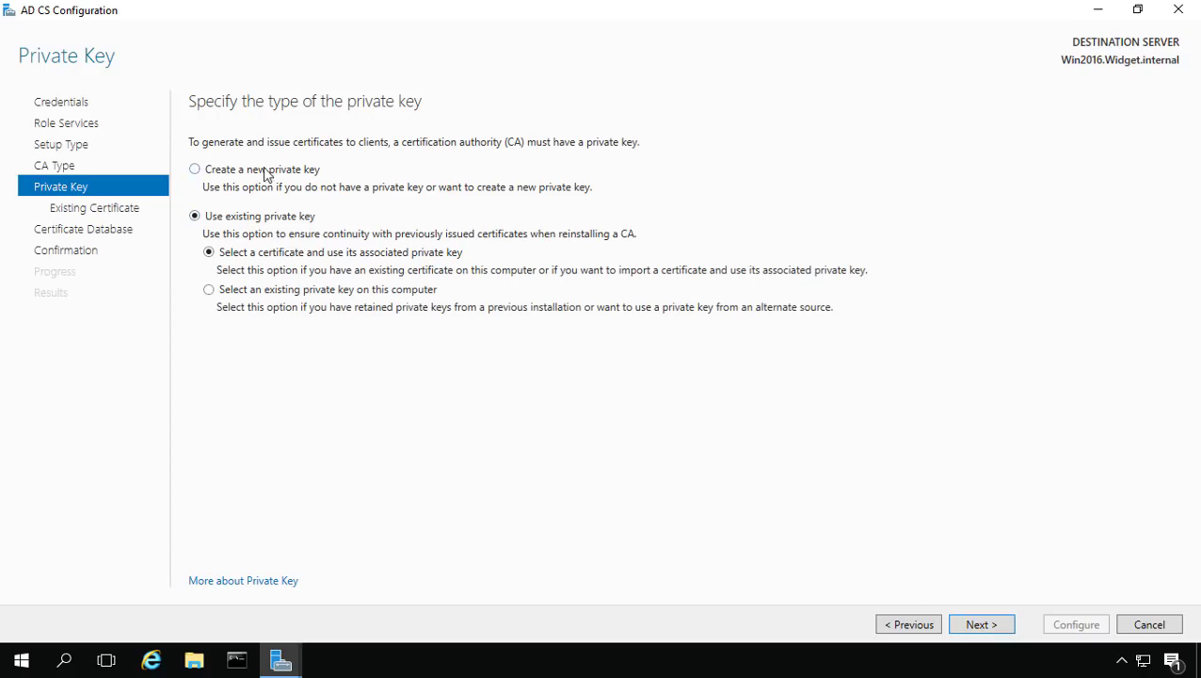
left_click(269, 173)
left_click(970, 626)
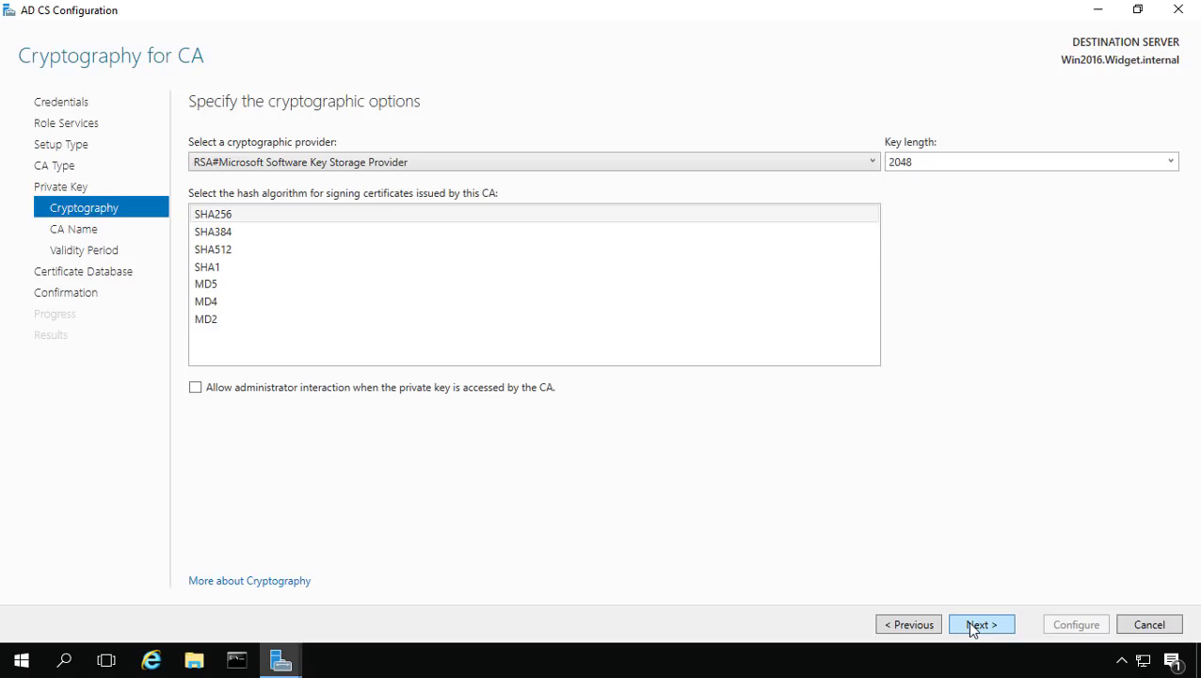
Step: Keep the 2048 key length and SHA256 hash algorithm, and accept the default CA common name and distinguished name suffix
left_click(1170, 162)
left_click(1110, 378)
left_click(981, 625)
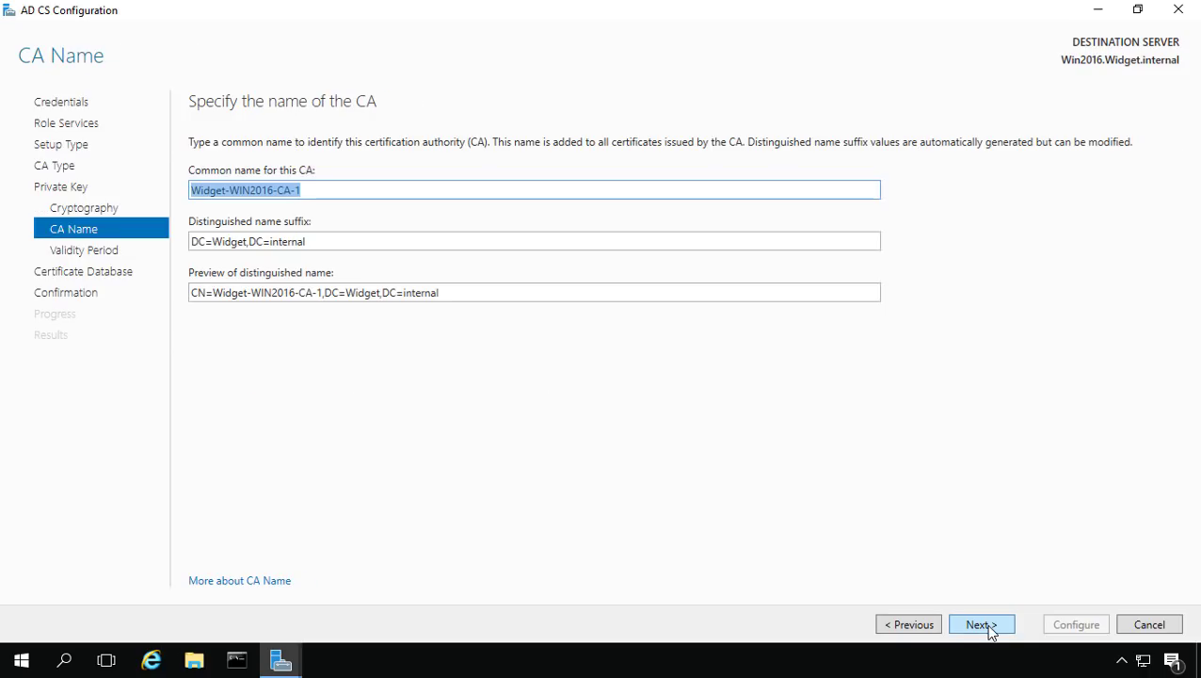
left_click(638, 363)
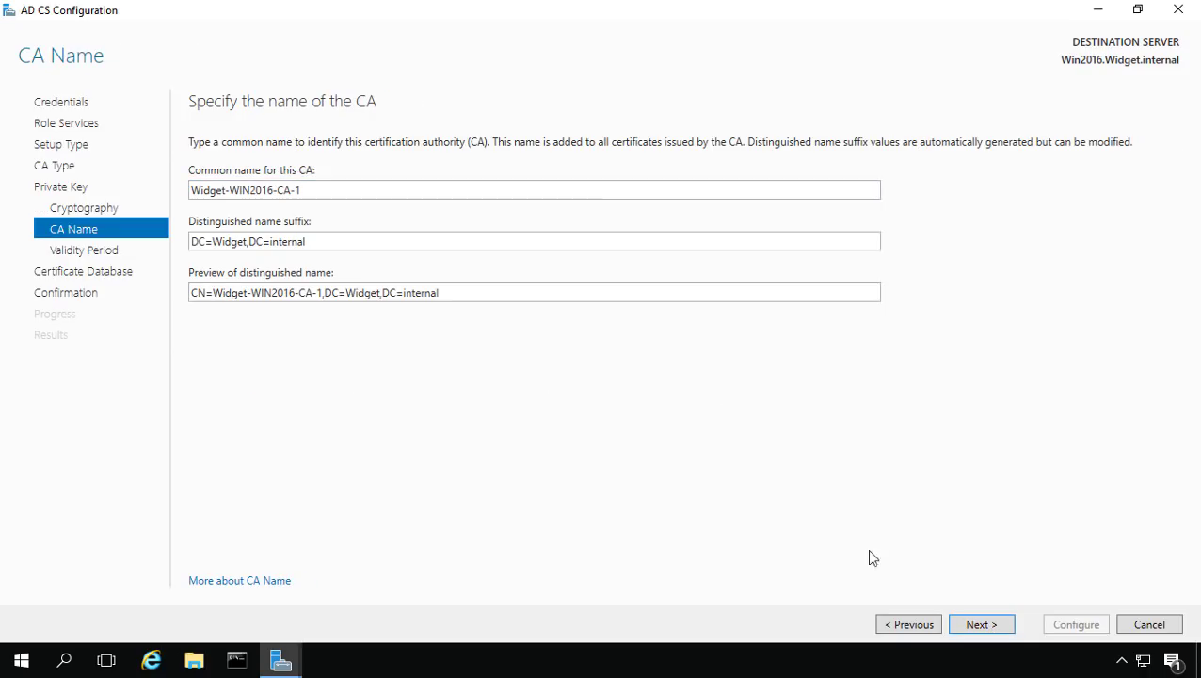
left_click(979, 629)
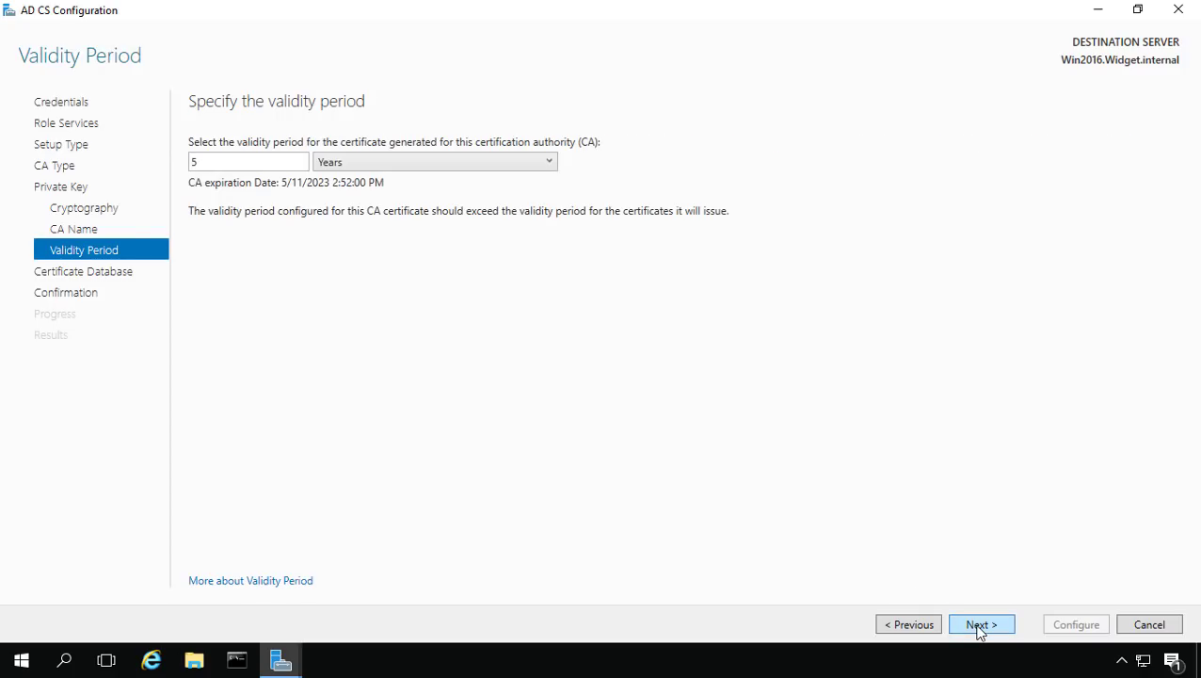
Step: Set the validity period of the CA certificate to 50 years
double_click(242, 159)
type("50")
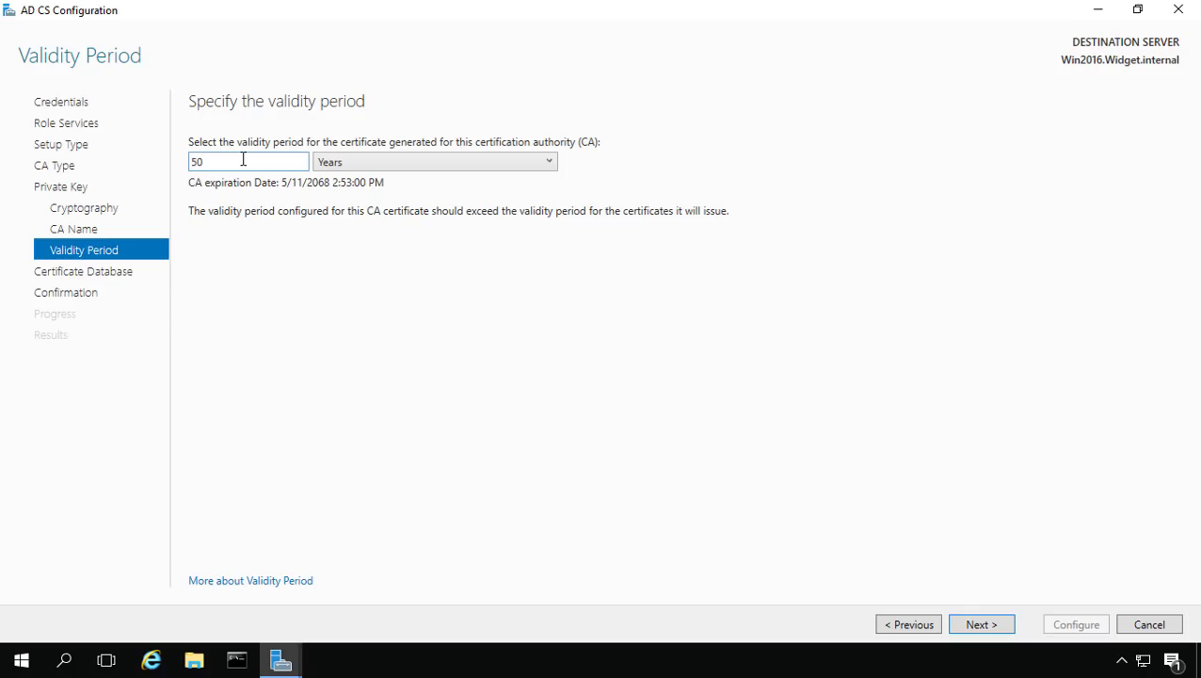
left_click(980, 629)
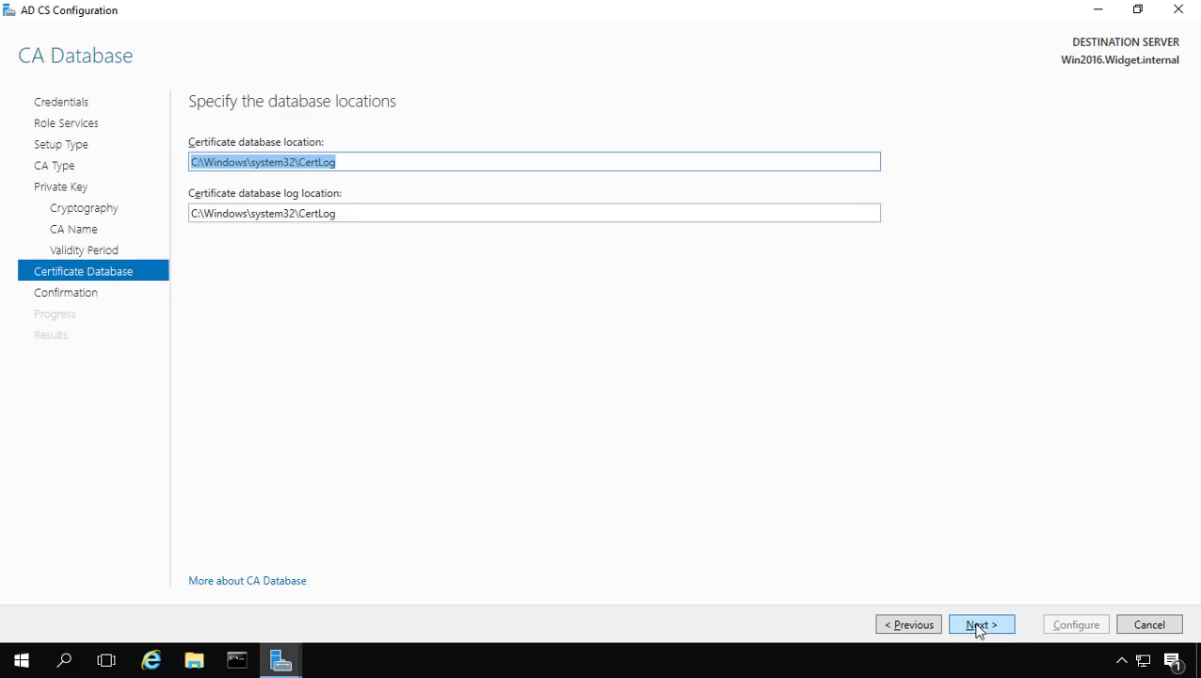
Step: Accept the default certificate database locations, run the Certification Authority configuration, and close the wizard
left_click(977, 625)
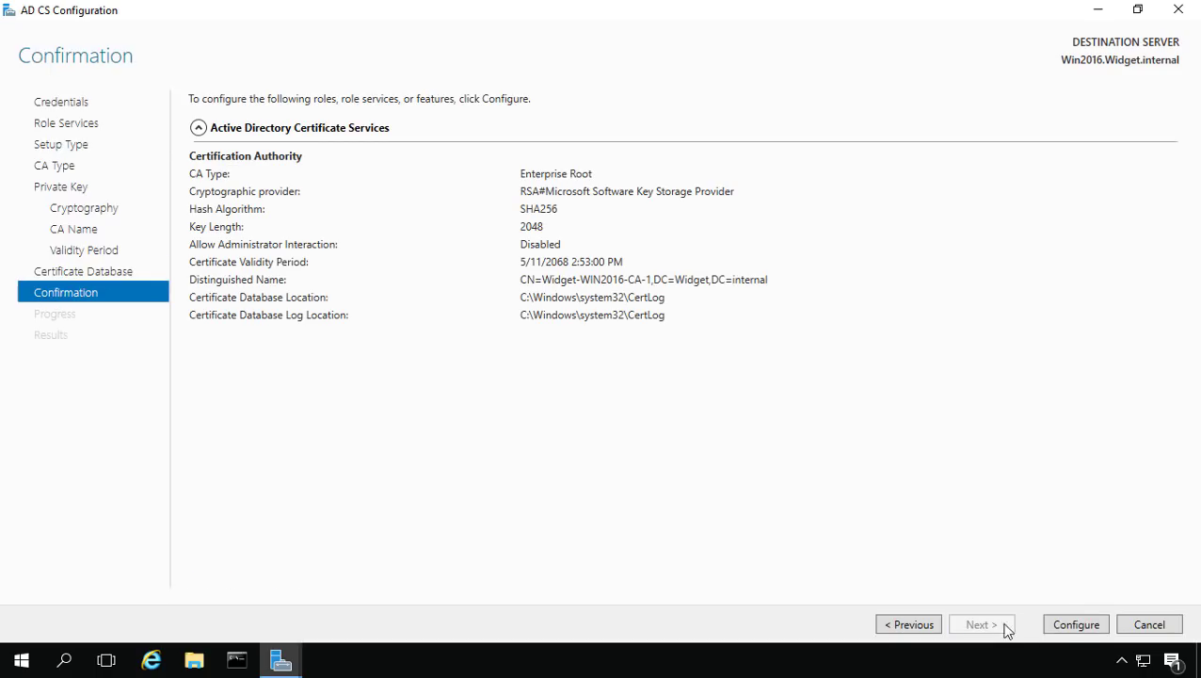
left_click(1074, 626)
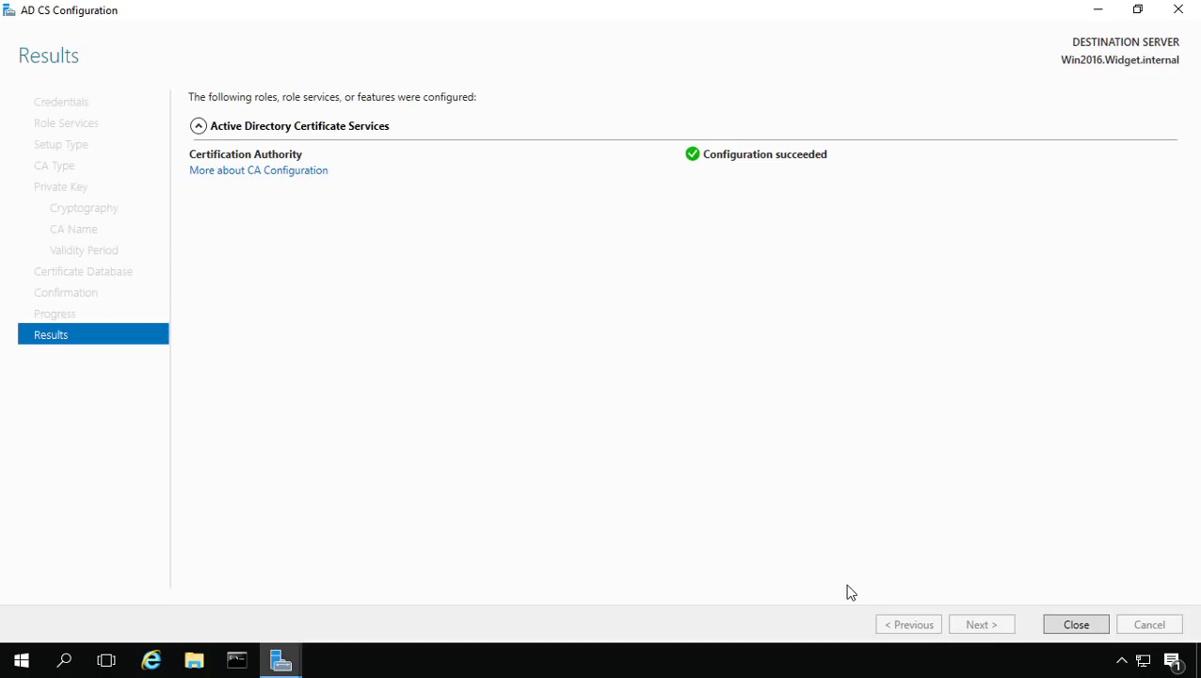
left_click(1087, 628)
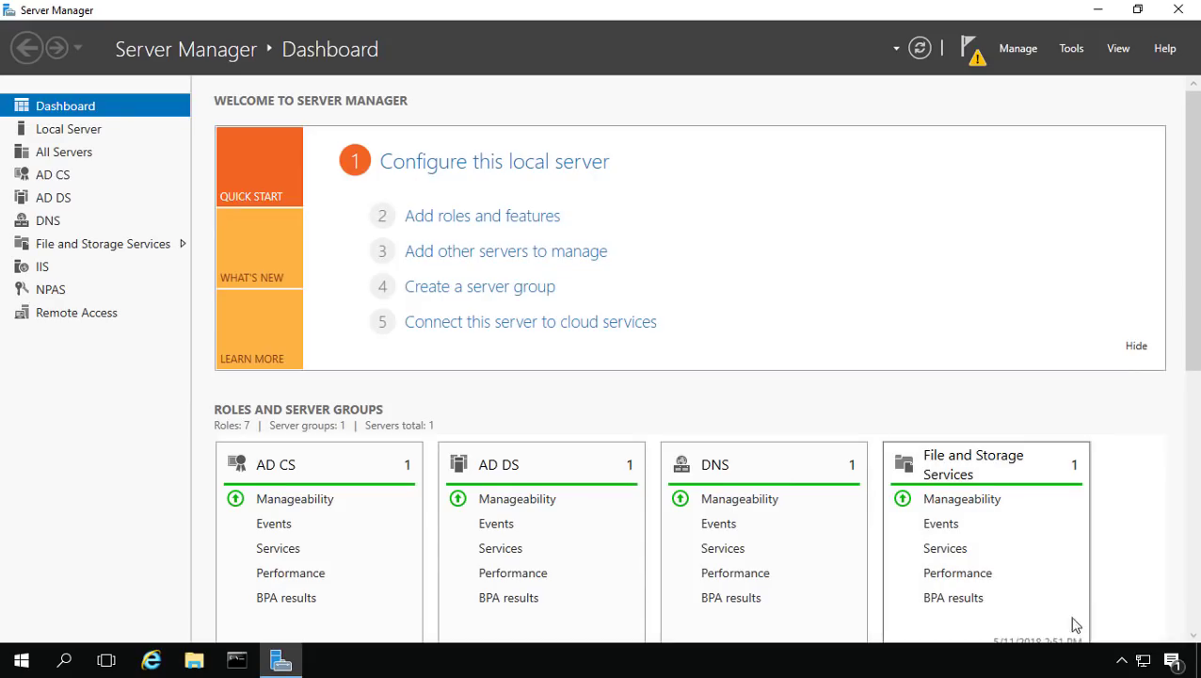
Step: Open Network Policy Server maximized and choose the RADIUS server for 802.1X Wireless or Wired Connections scenario
left_click(1069, 49)
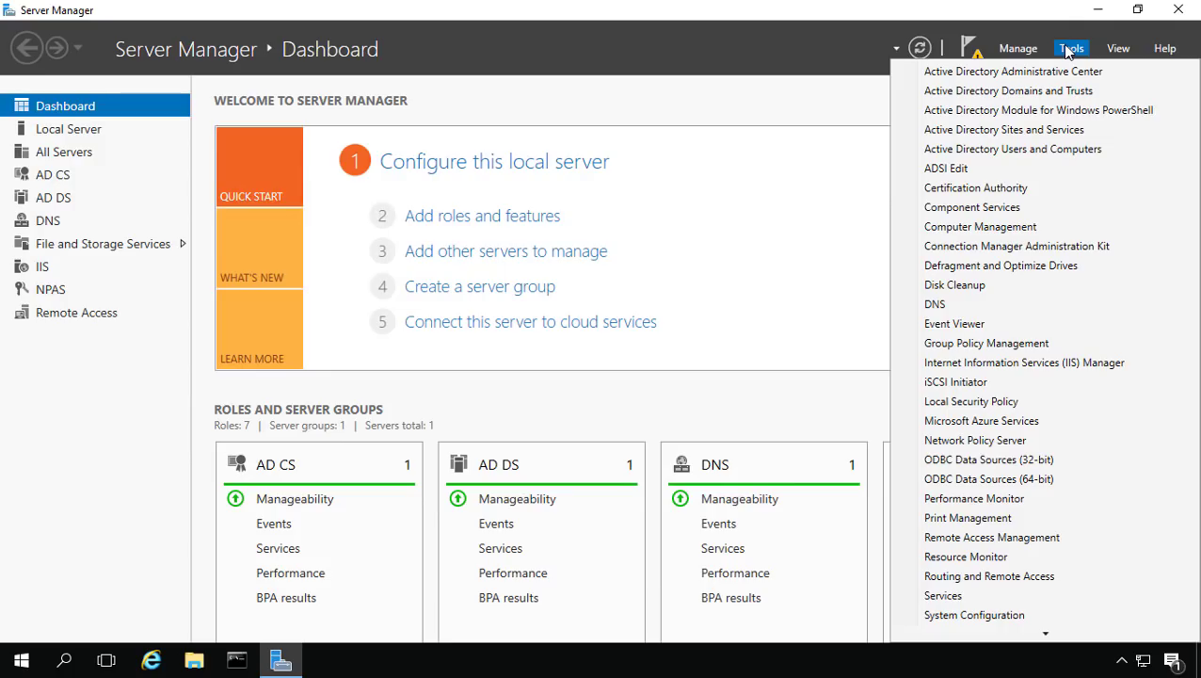
left_click(1013, 441)
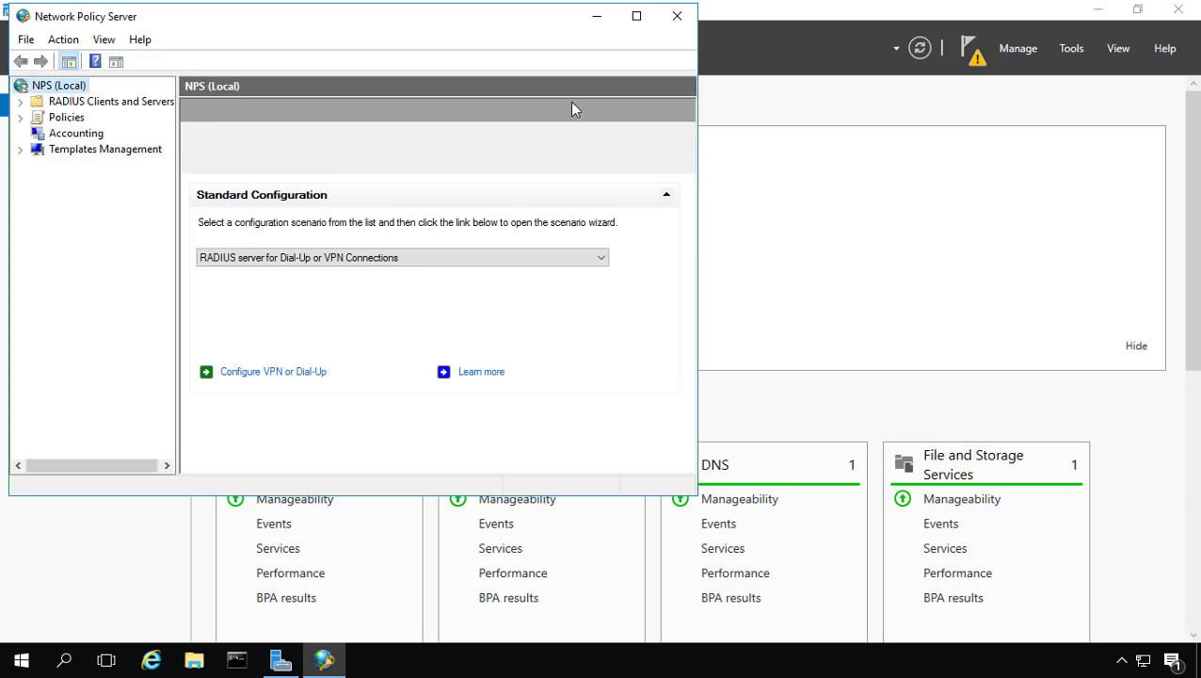
left_click(631, 16)
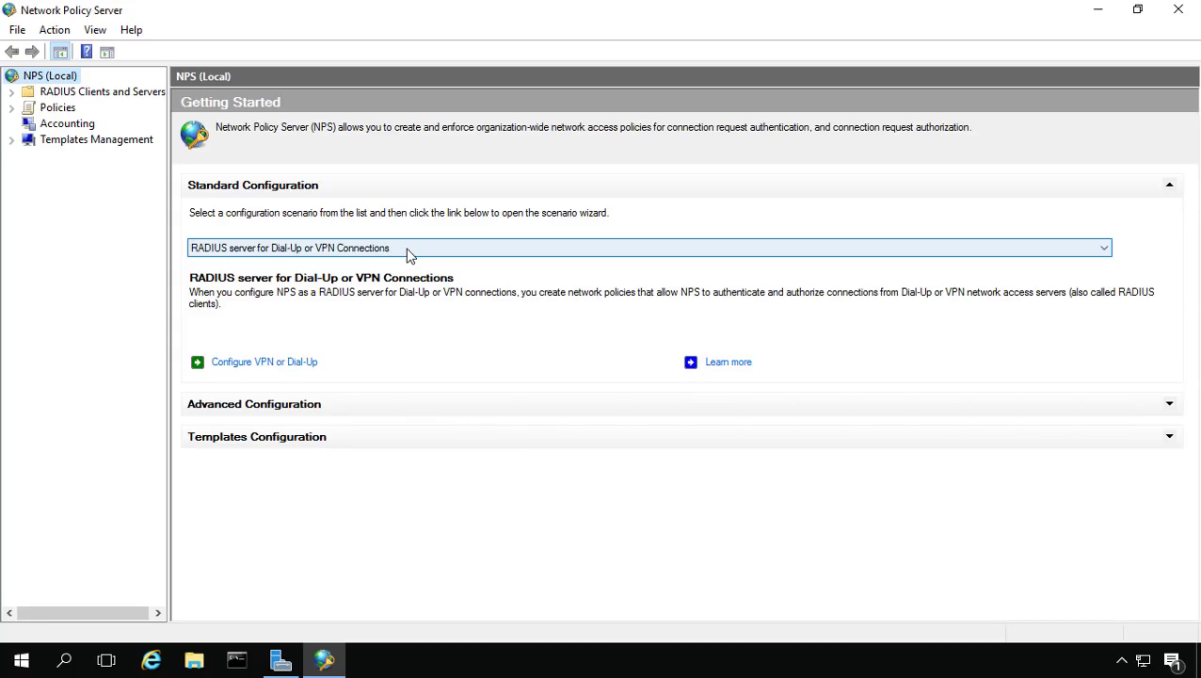
left_click(480, 250)
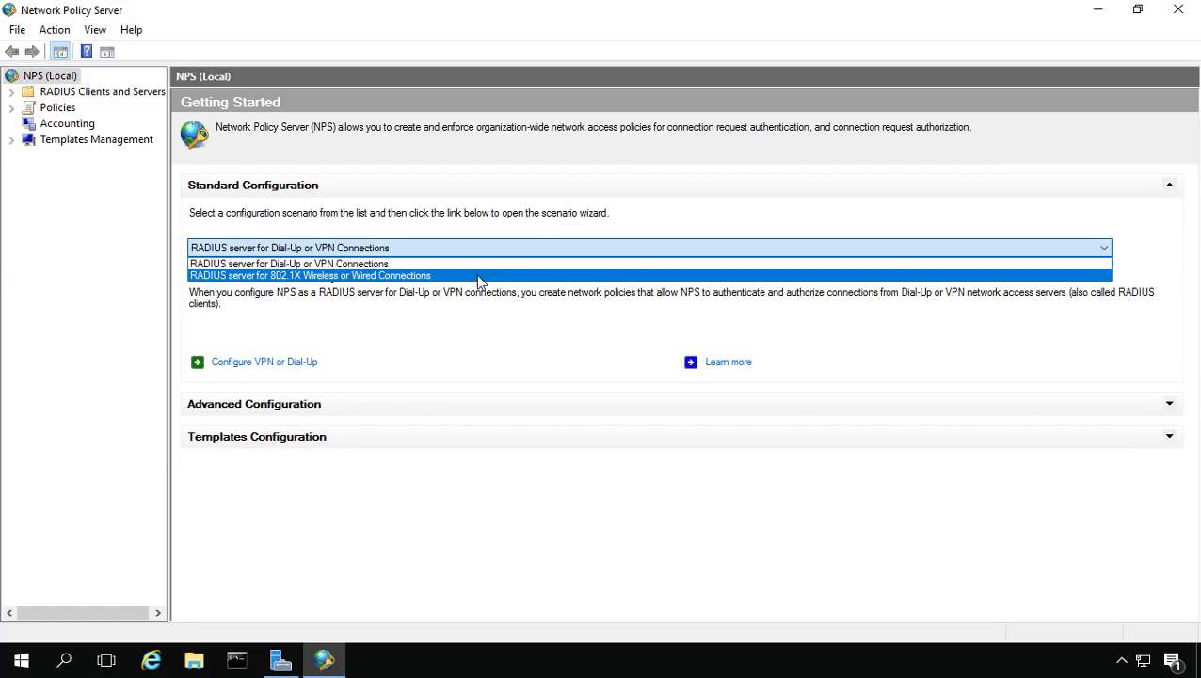
left_click(481, 275)
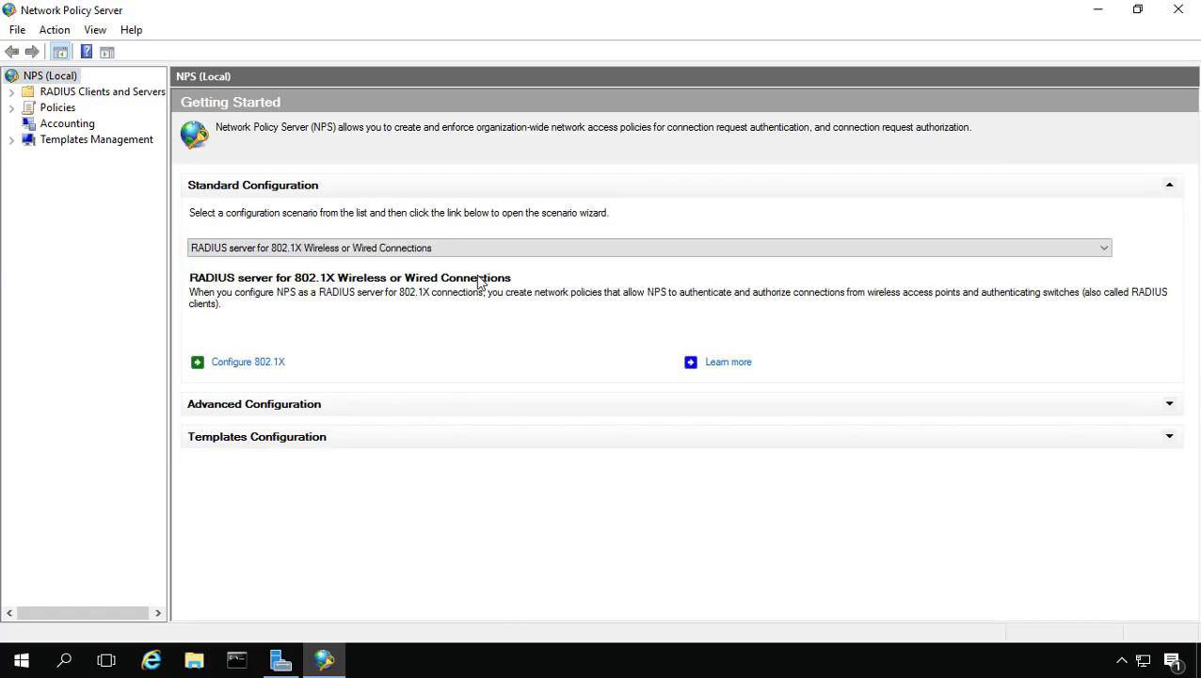
Step: Start configuring 802.1X with Secure Wireless Connections as the type, keeping the default policy name, and continue to the RADIUS clients page
left_click(263, 369)
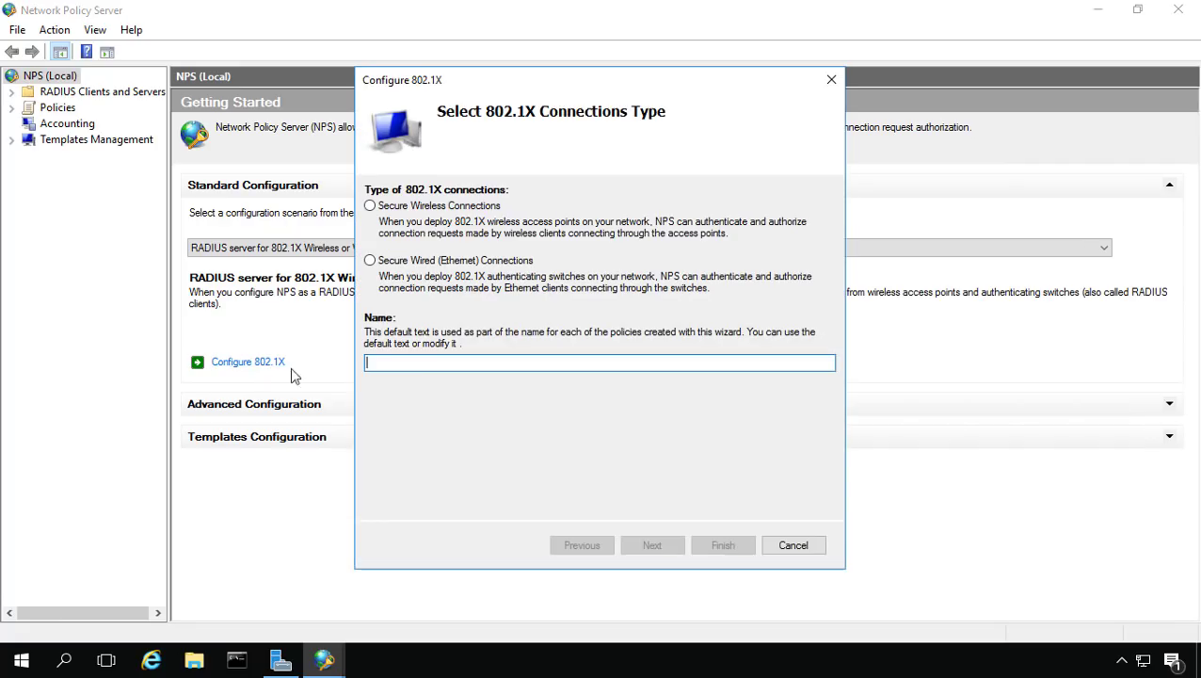
left_click(370, 205)
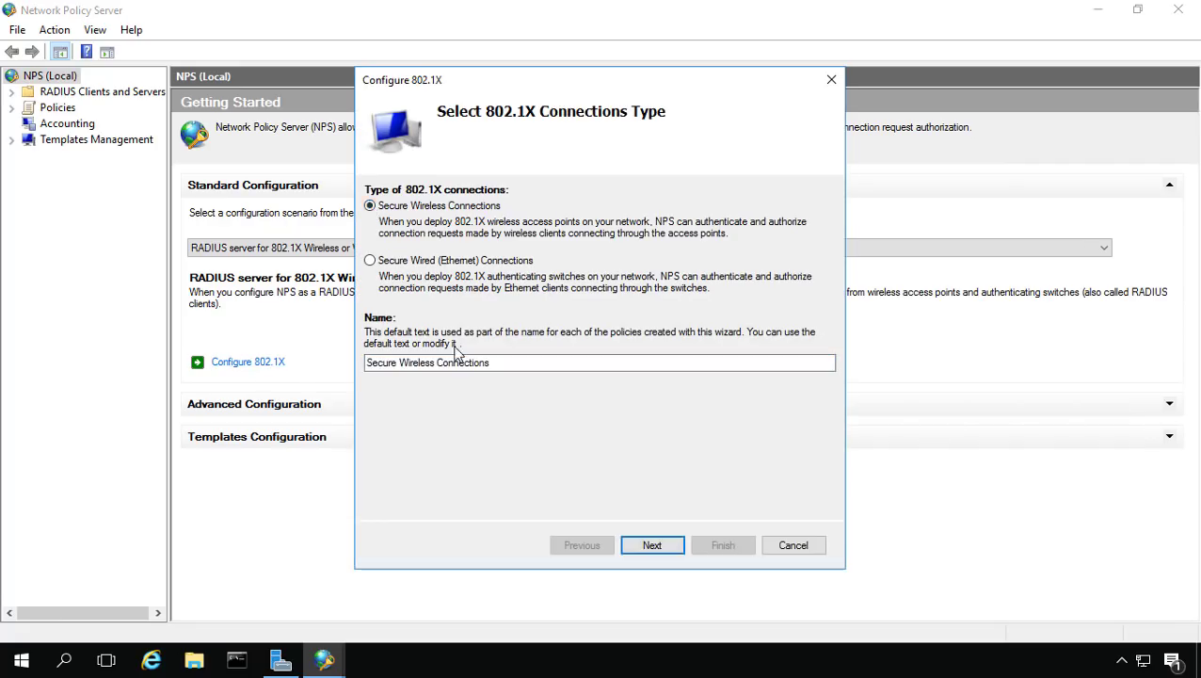
left_click(669, 551)
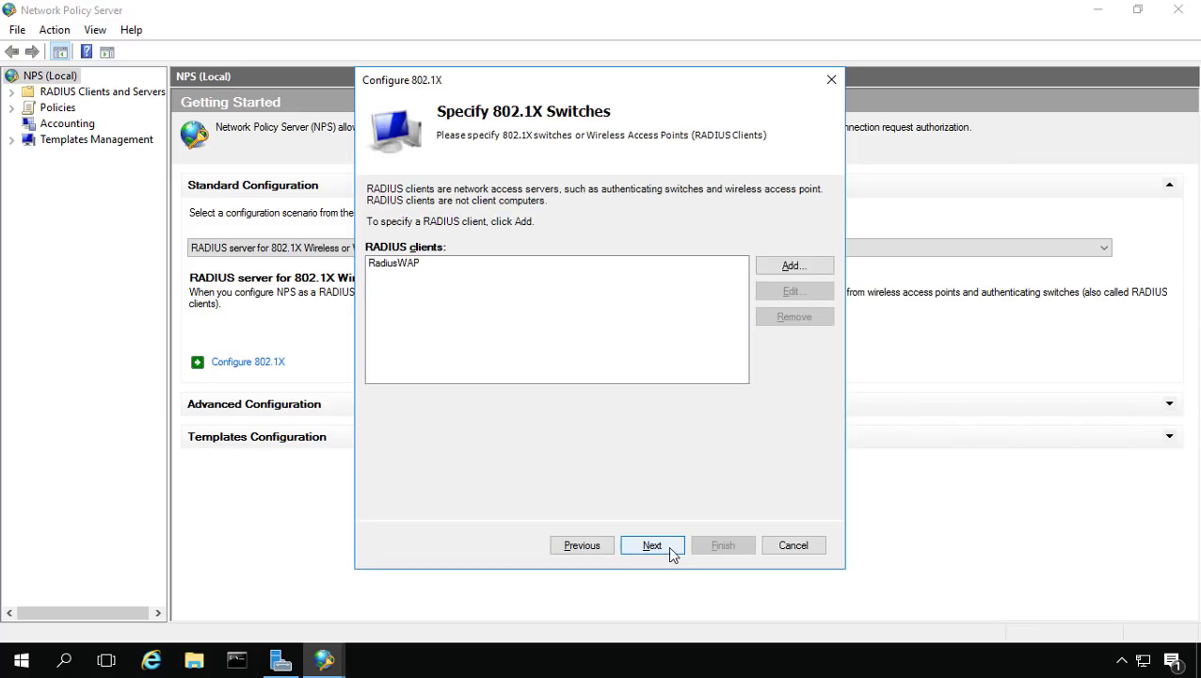
Step: Switch to Active Directory Users and Computers, open the Widget.internal Computers container, and widen its Name column
key("alt")
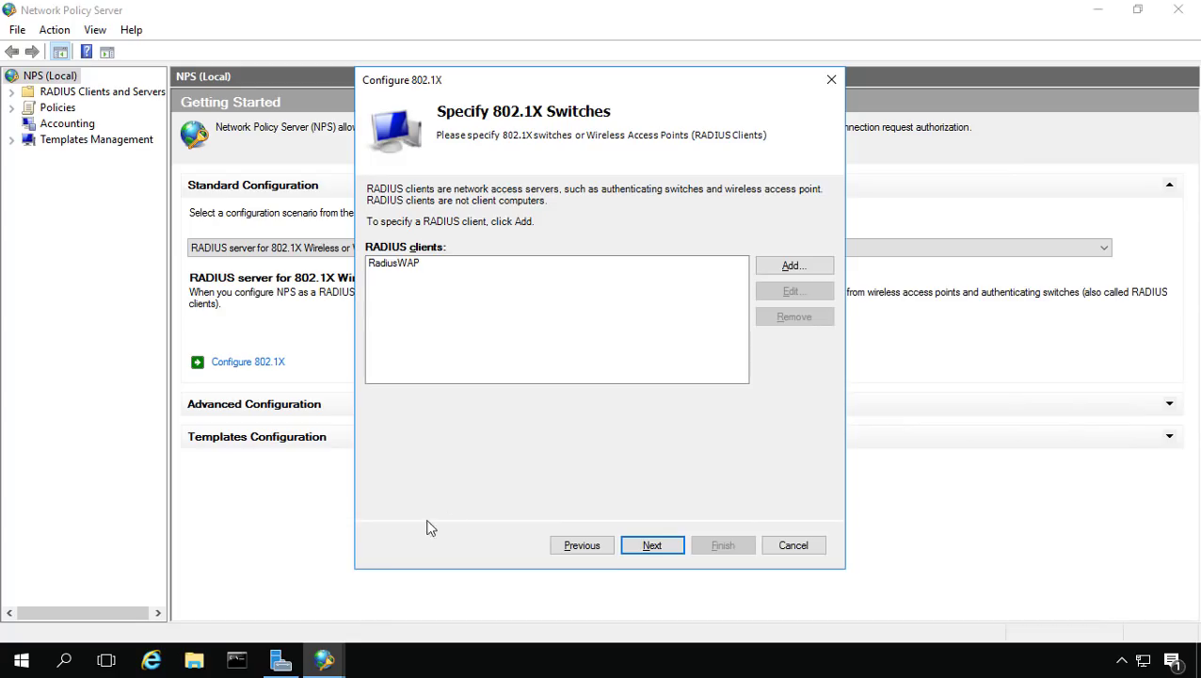
left_click(280, 664)
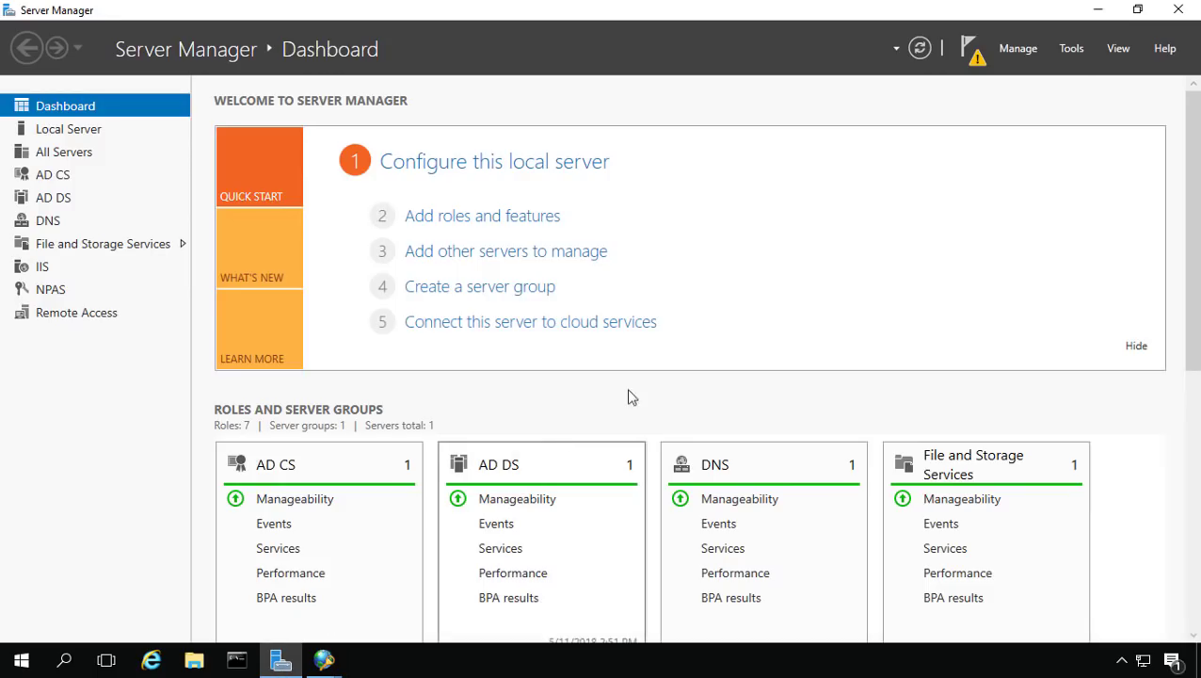
left_click(1071, 48)
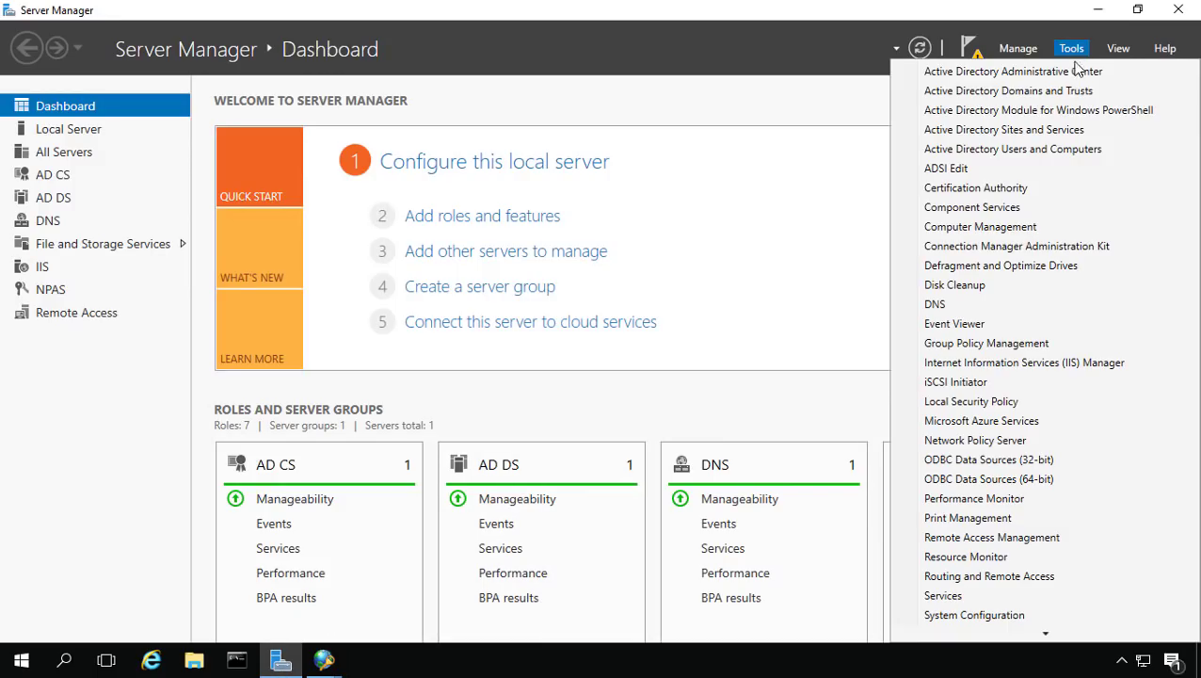
left_click(1063, 150)
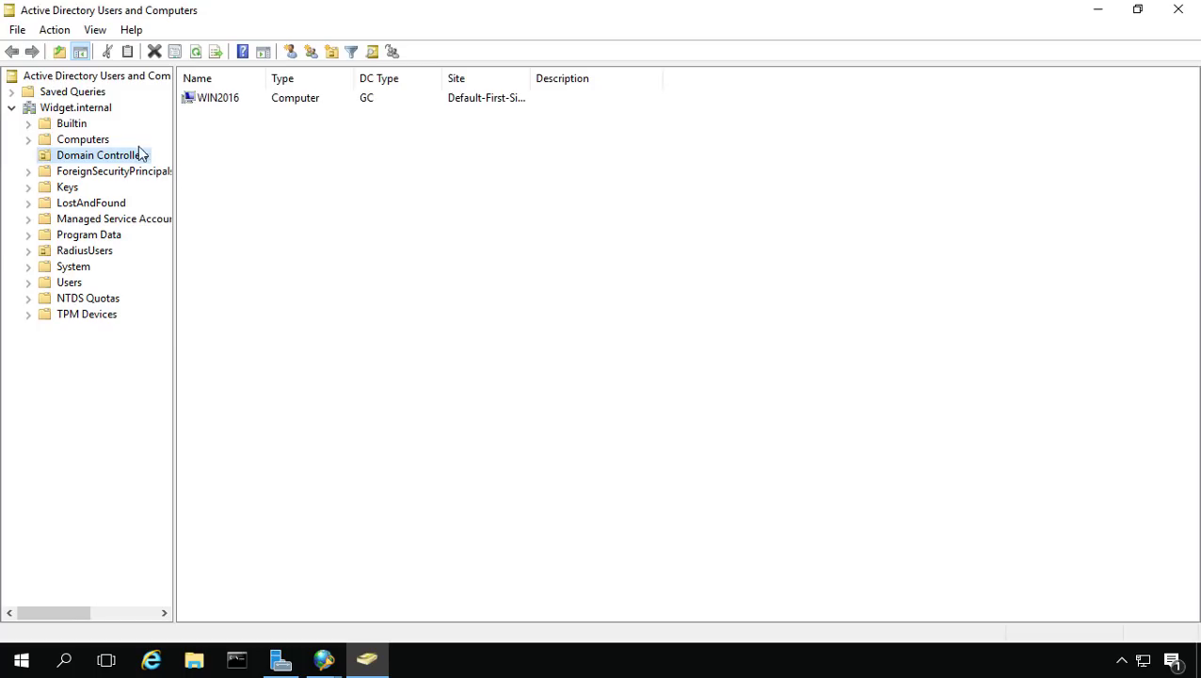
left_click(93, 142)
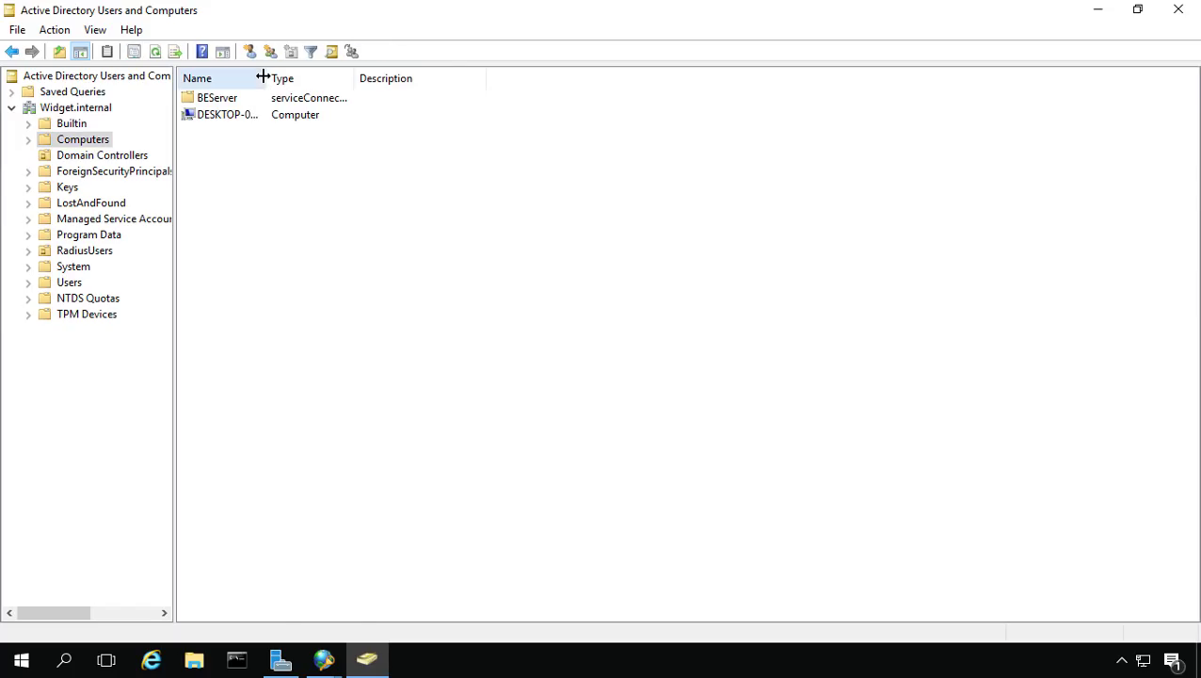
left_click_drag(267, 78, 350, 81)
left_click(260, 115)
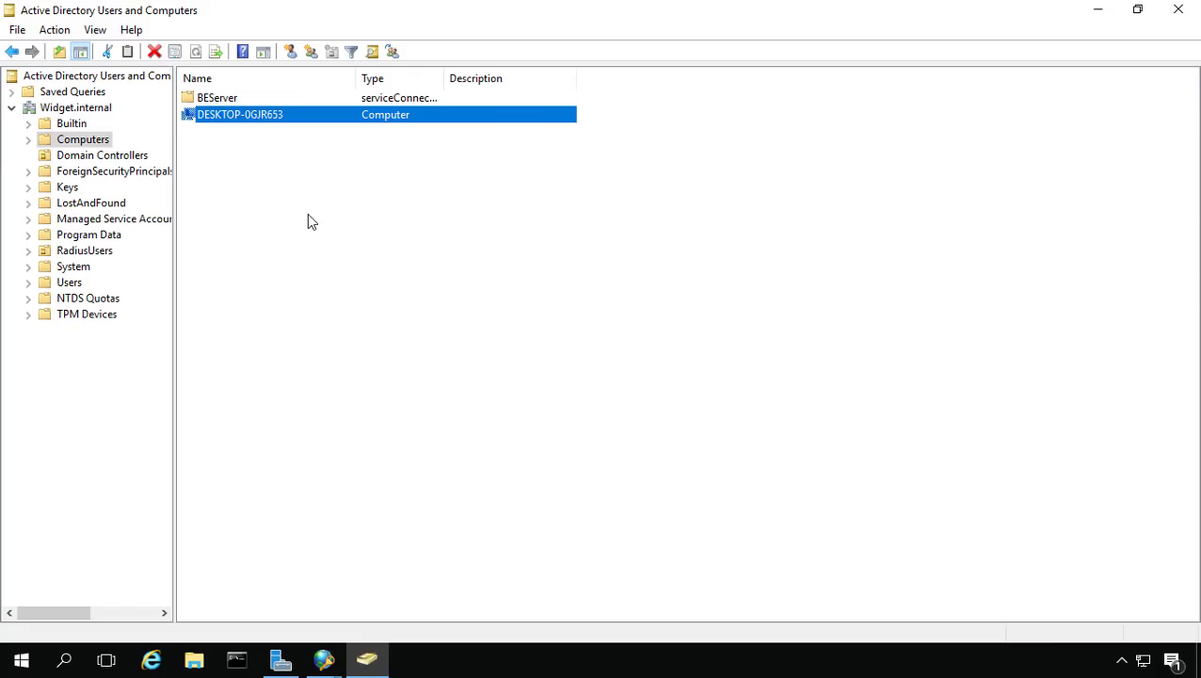
left_click(308, 222)
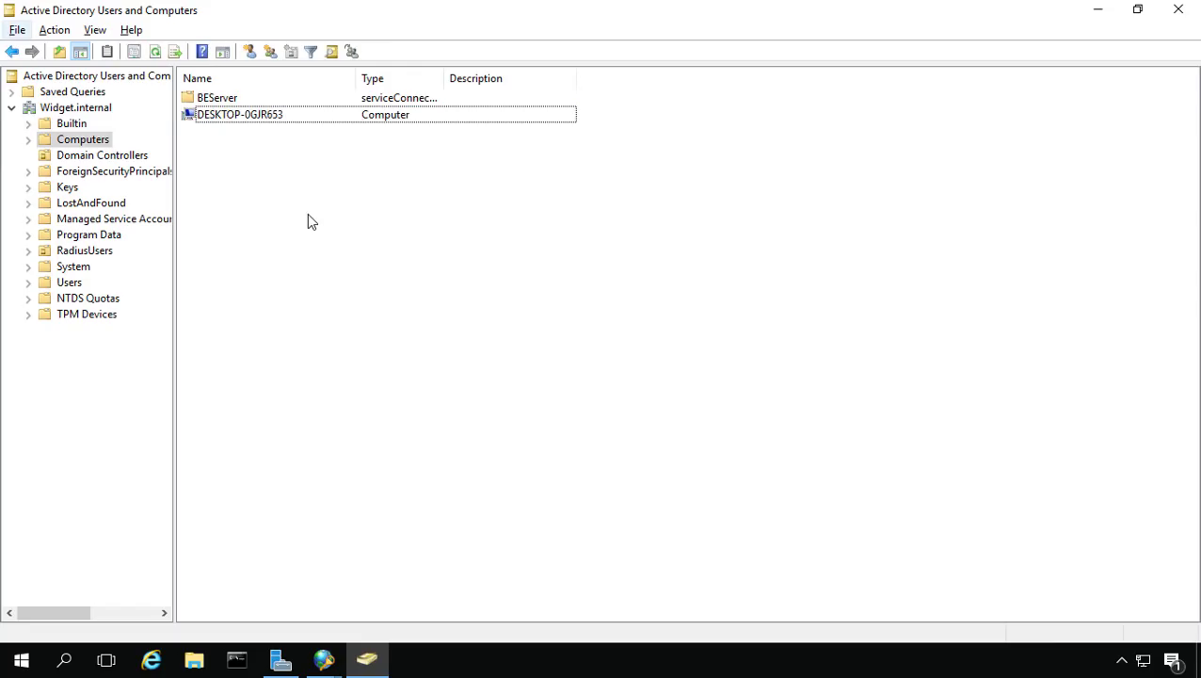
Step: Create a global security group named RadPCs in the Computers container
right_click(287, 159)
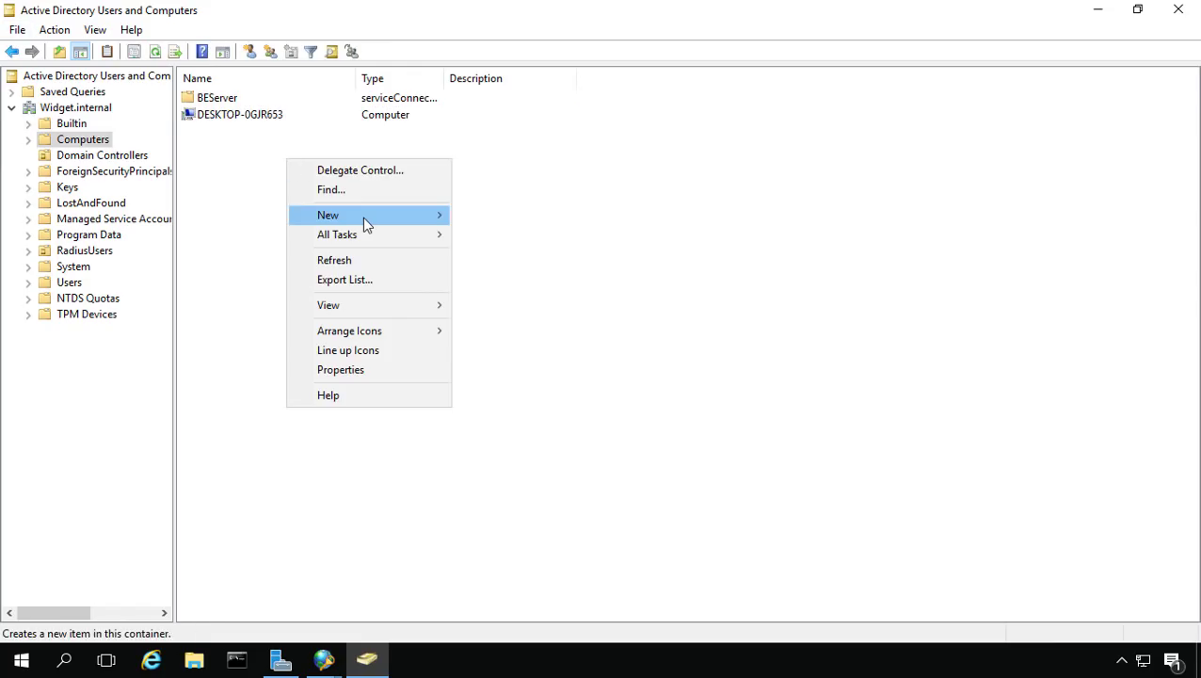
mouse_move(365, 222)
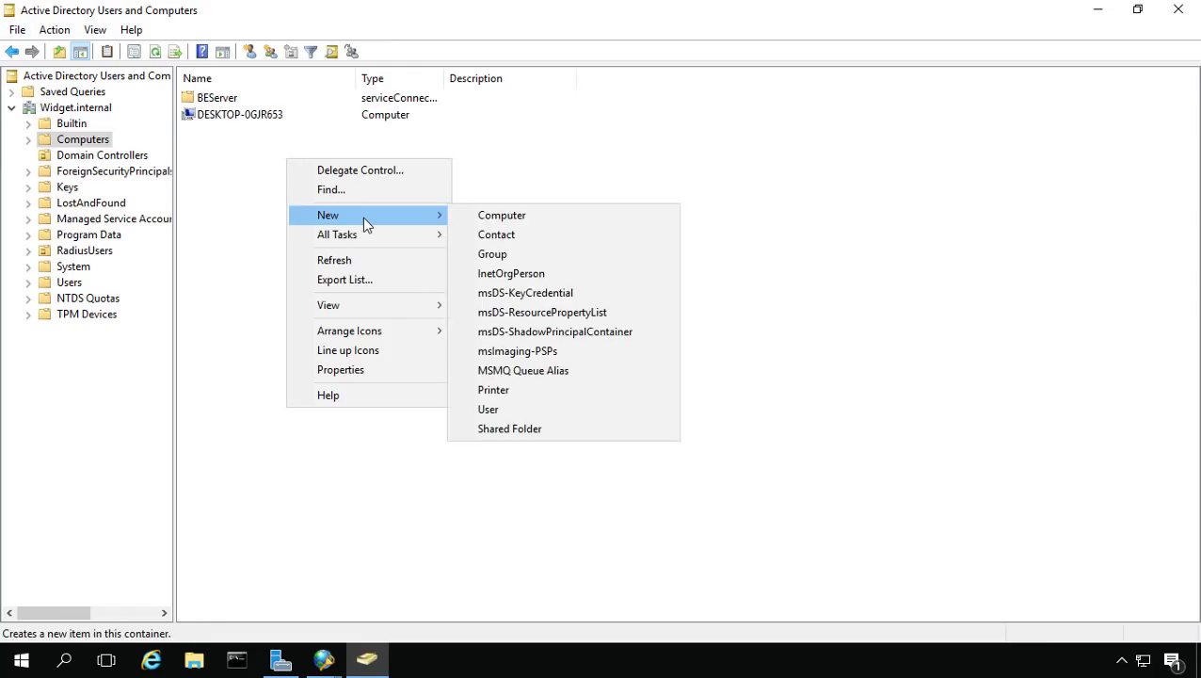
left_click(507, 253)
left_click_drag(250, 29, 632, 108)
type("RadPCs")
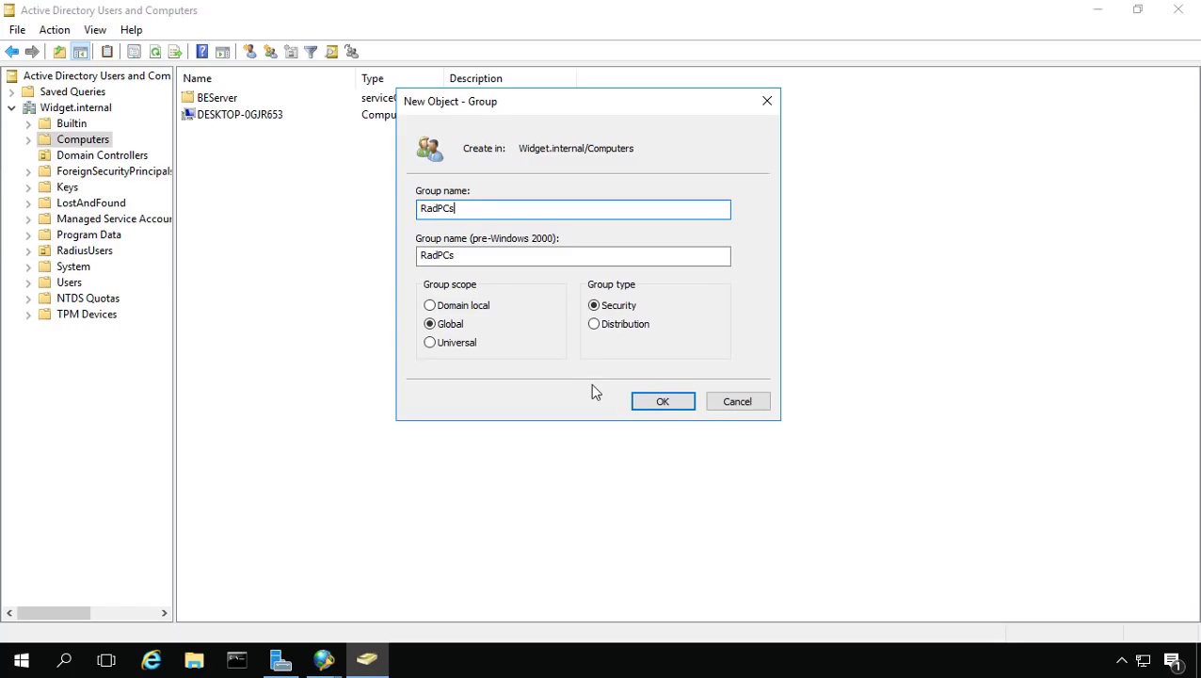
left_click(657, 402)
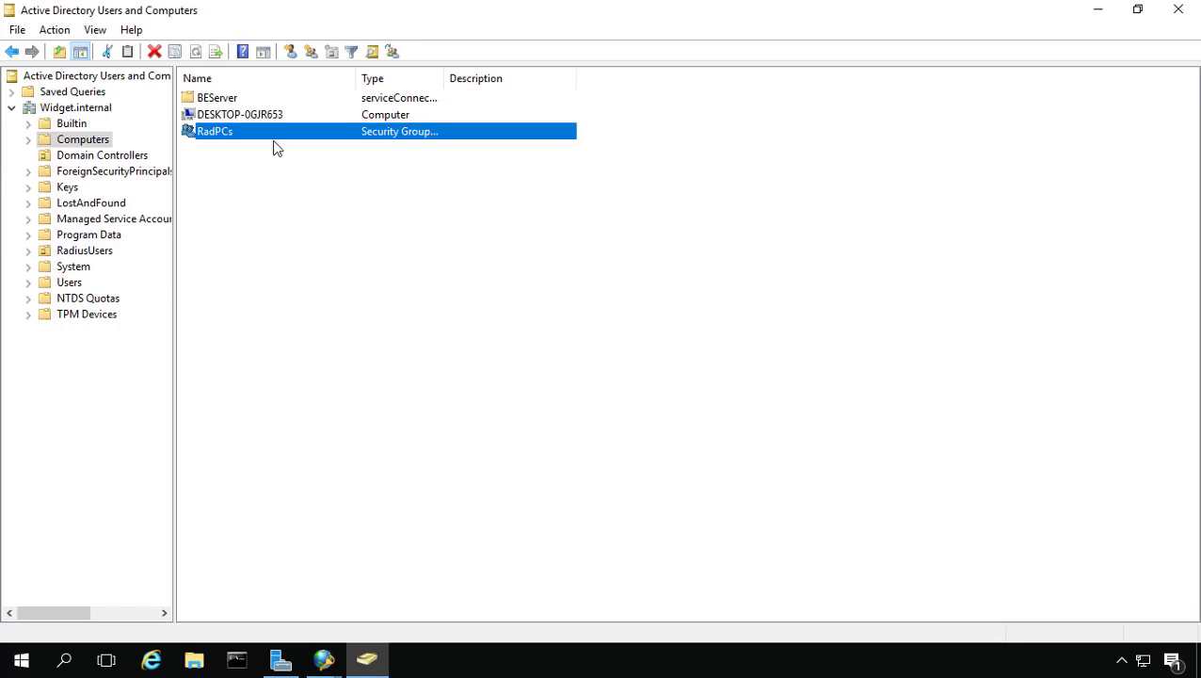
Step: Add the computer DESKTOP-0GJR653 as a member of the RadPCs group, including Computers in the searched object types, and apply the change
double_click(319, 133)
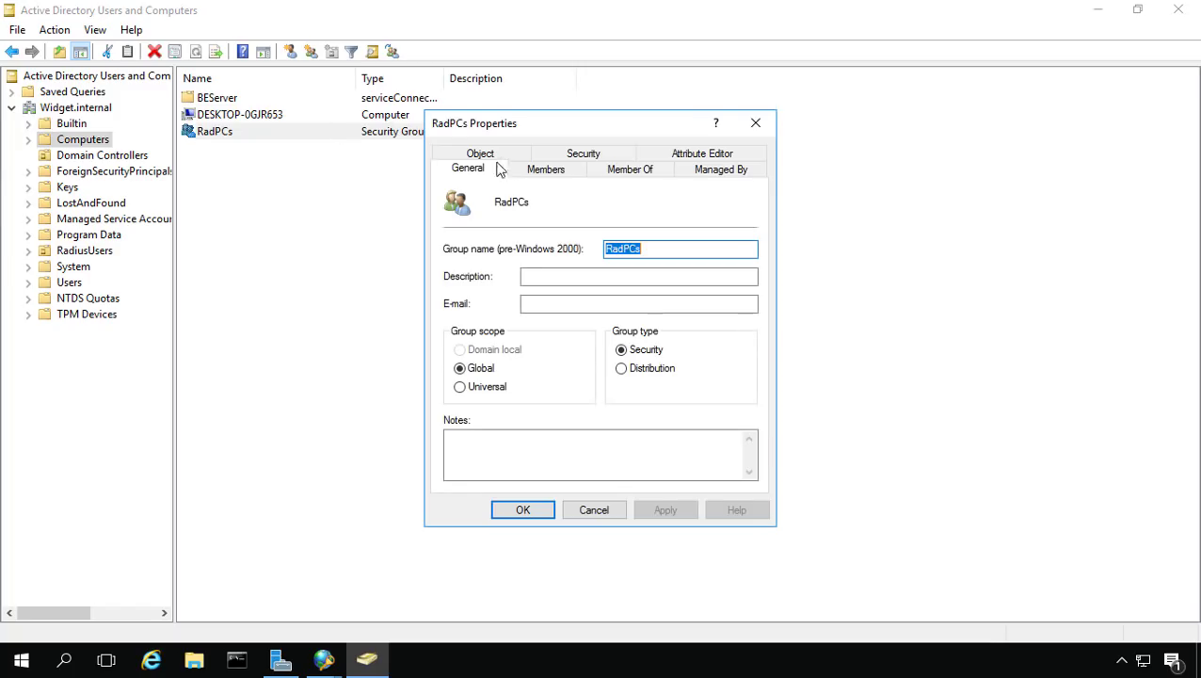
left_click(566, 170)
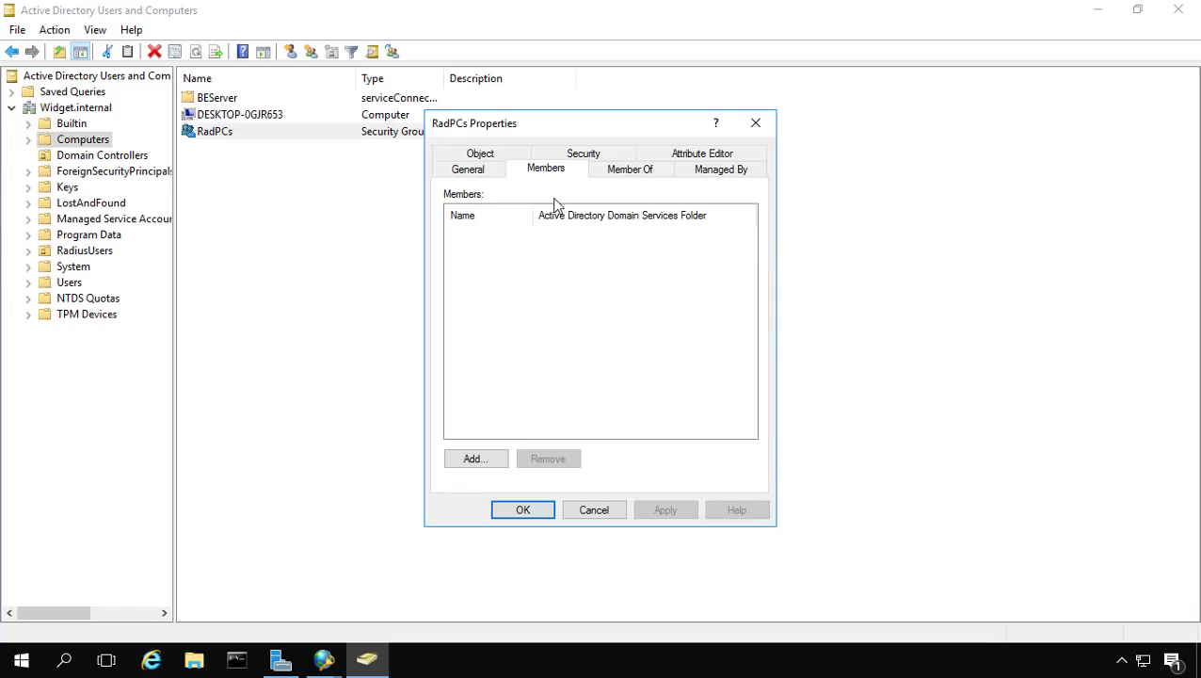
left_click(478, 459)
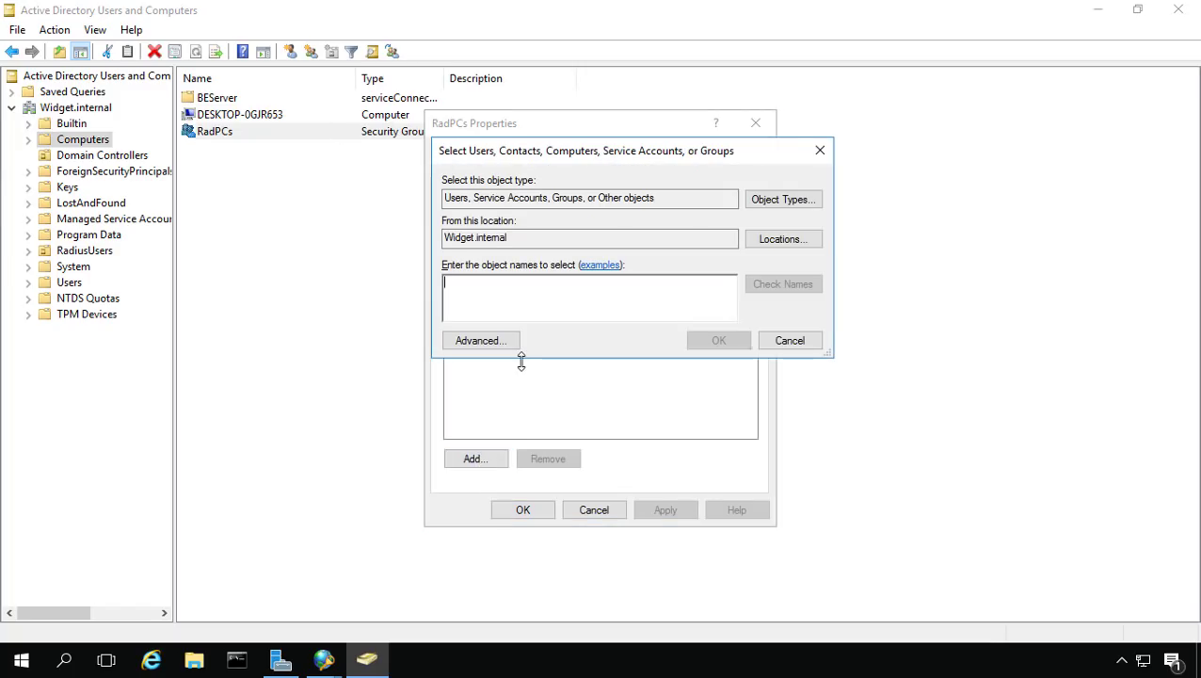
type("desktop")
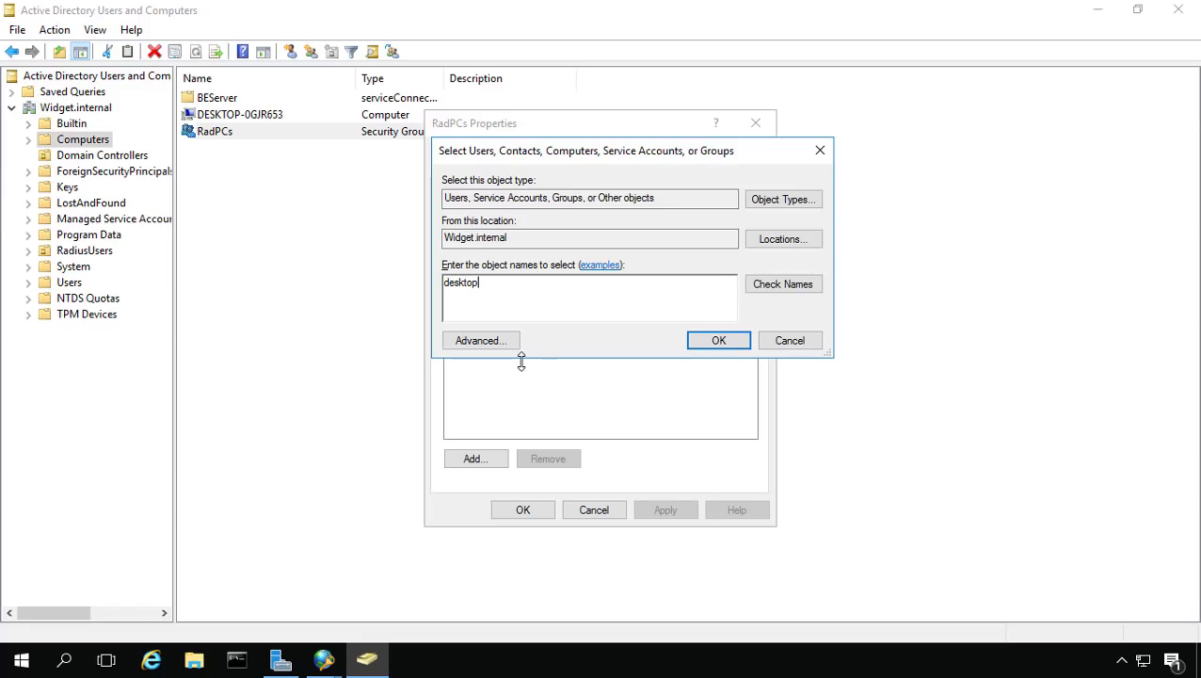
left_click(767, 287)
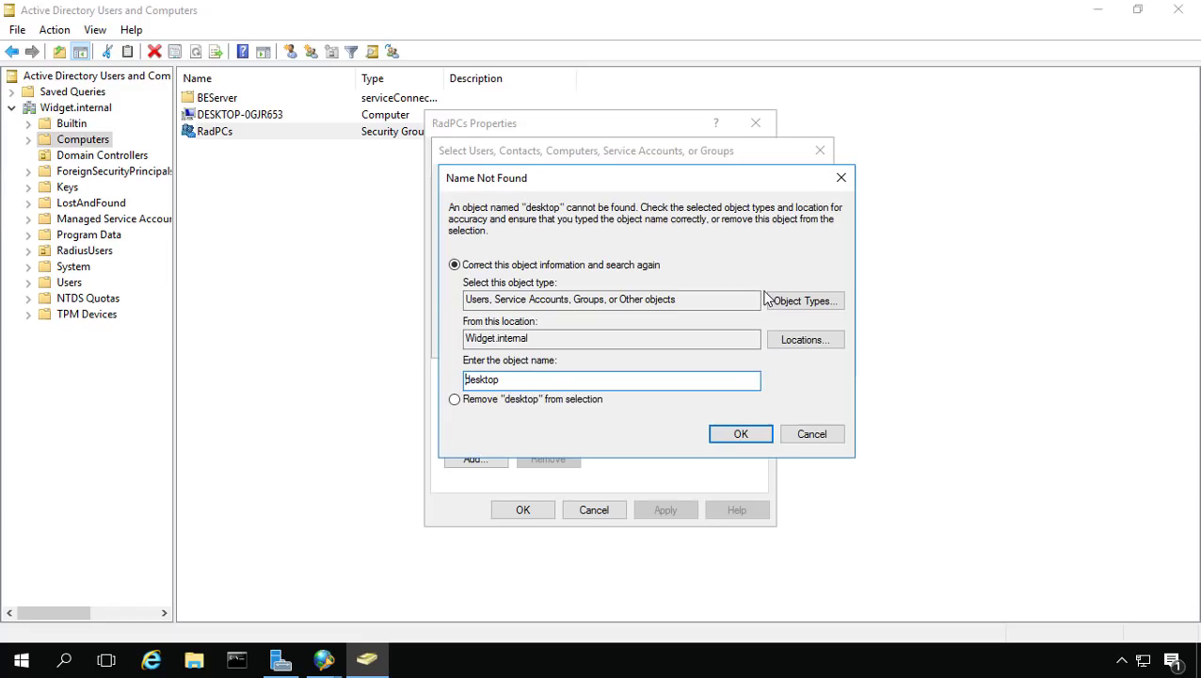
left_click(764, 301)
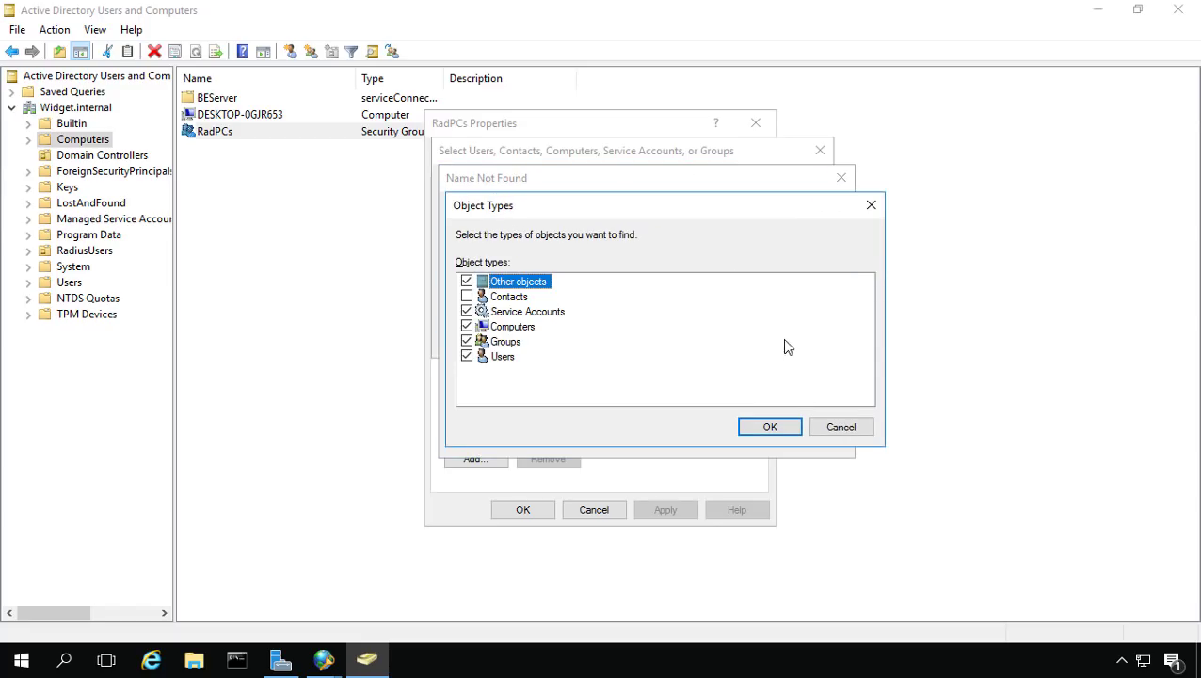
left_click(767, 425)
left_click(739, 434)
left_click(710, 343)
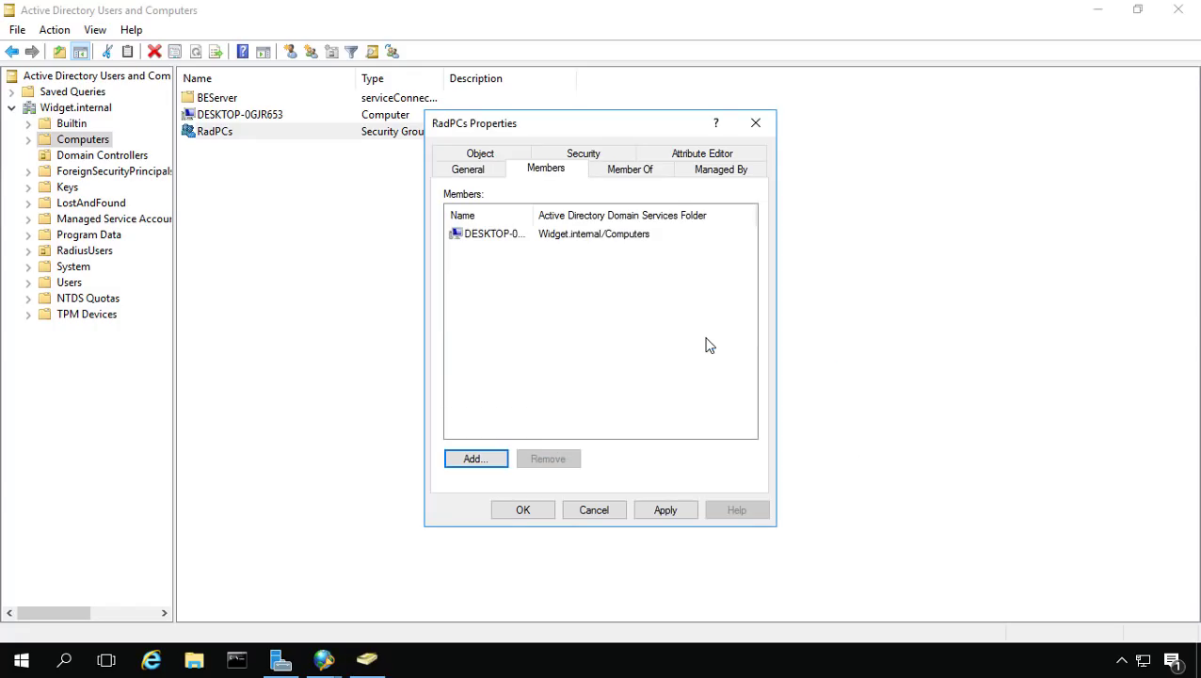
left_click(663, 510)
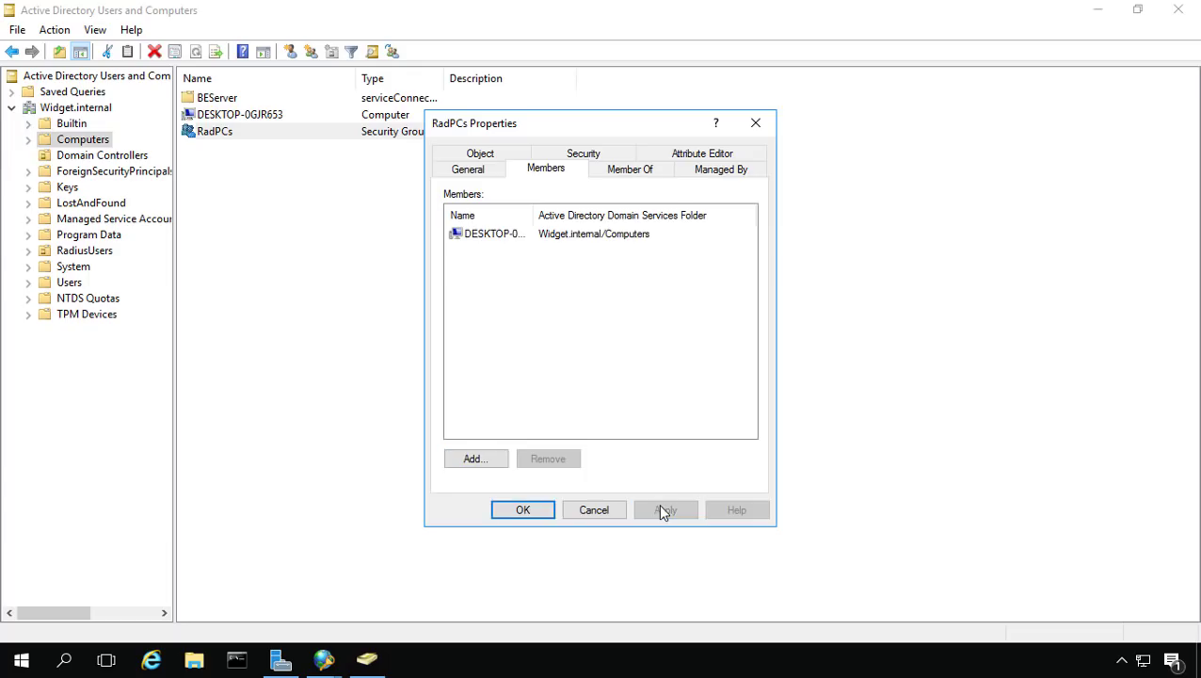
left_click(523, 510)
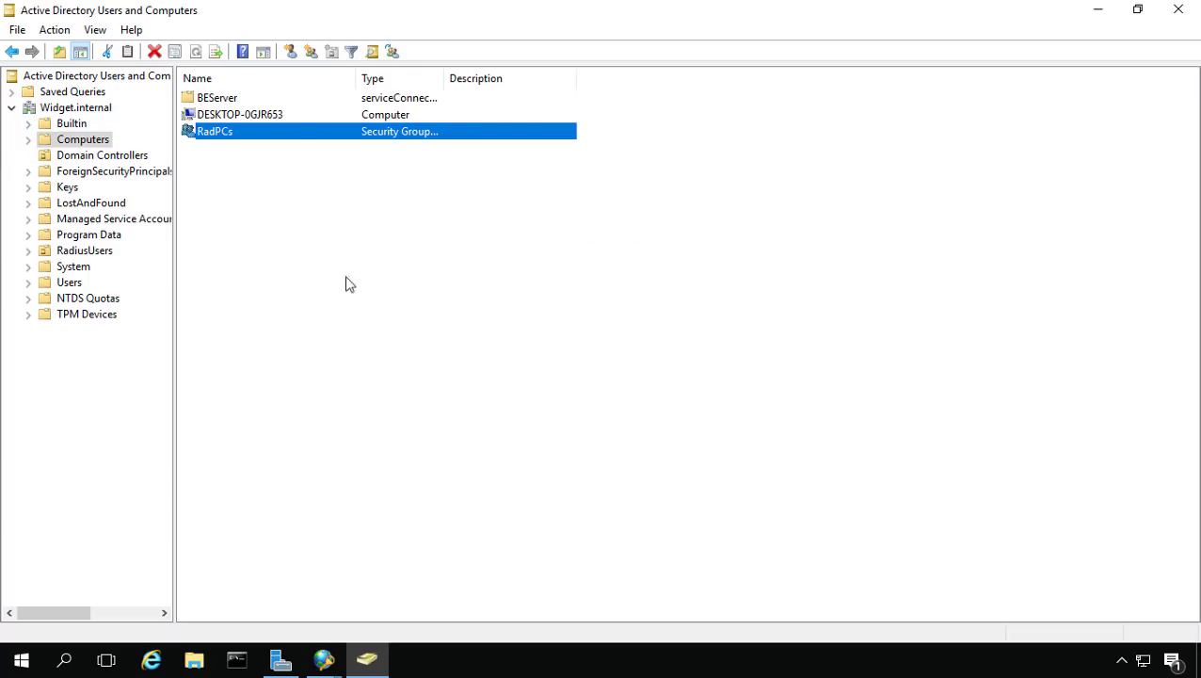
Step: Return to the 802.1X configuration and start a new RADIUS client with friendly name WAPProfile and address 192.168.15.5
left_click(301, 117)
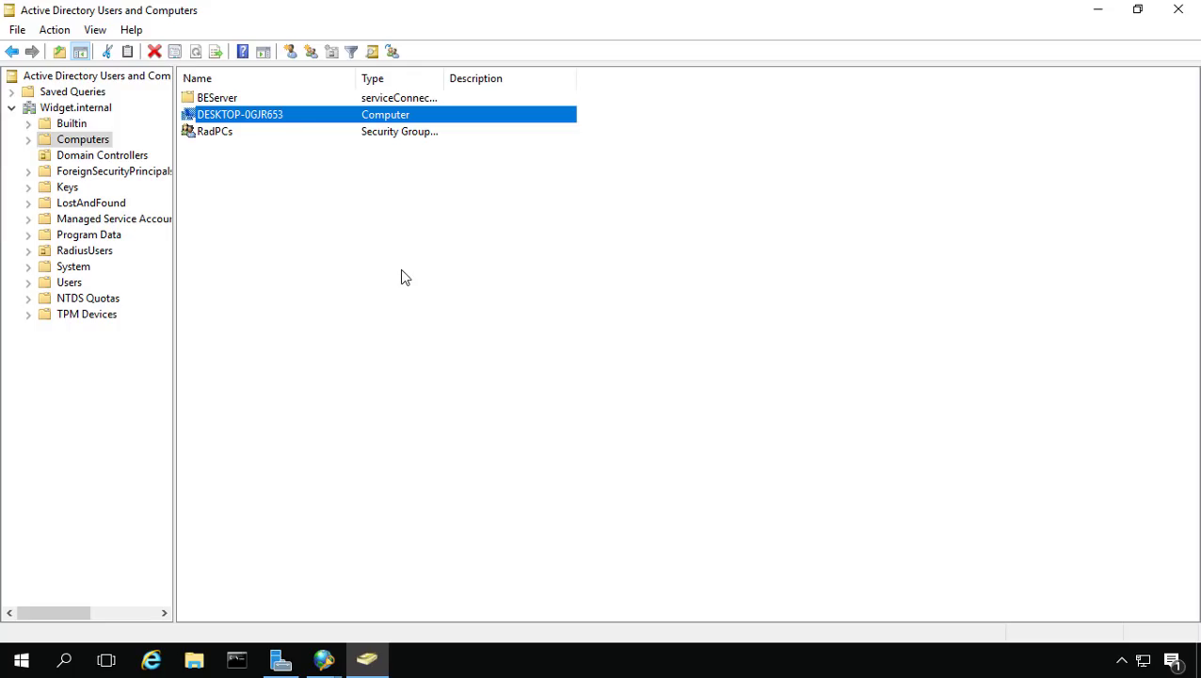
left_click(394, 216)
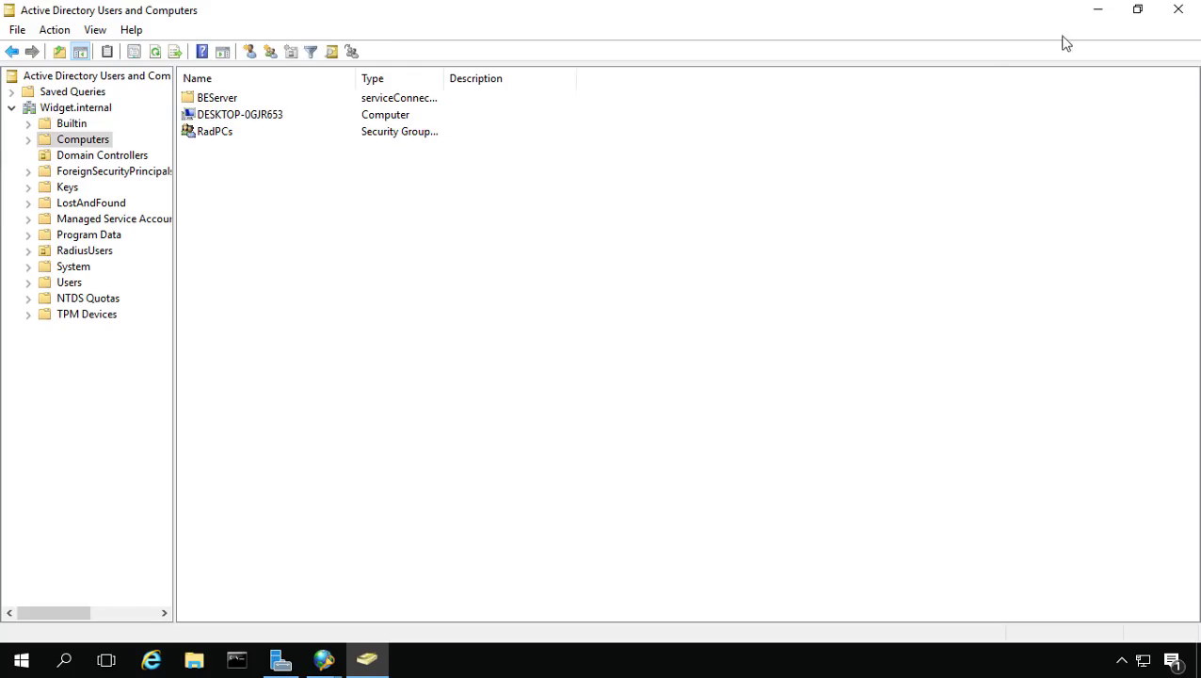
left_click(1097, 10)
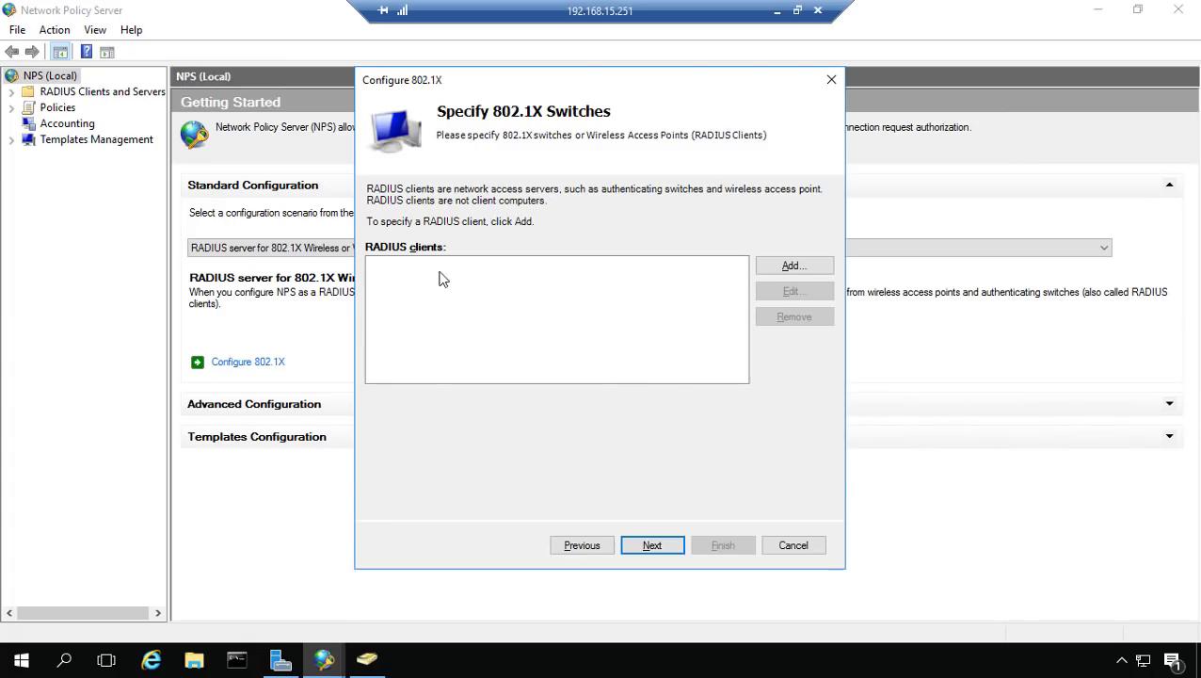
left_click(767, 264)
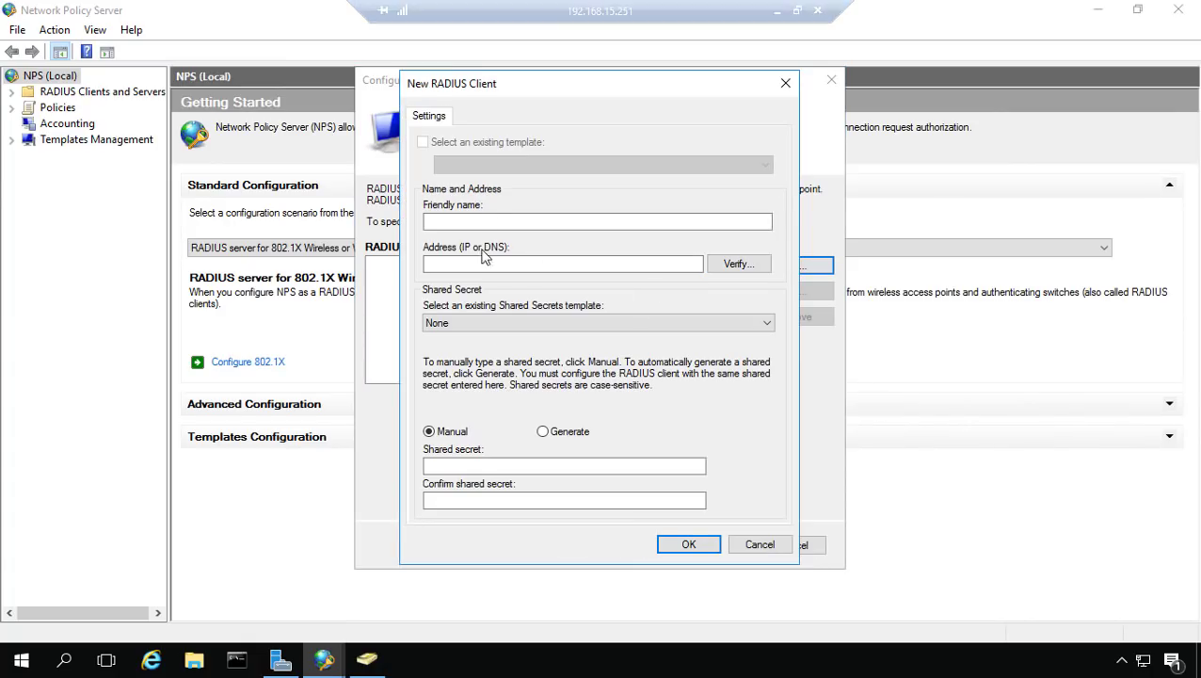
type("WAP")
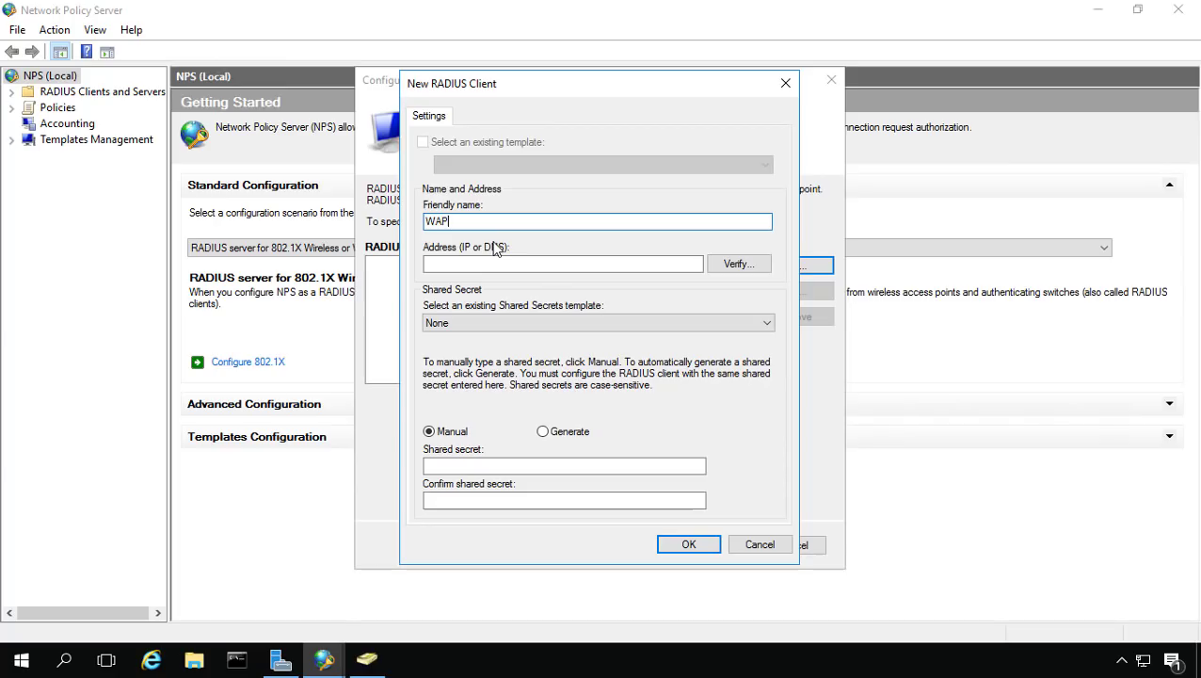
type("Profile")
left_click(570, 263)
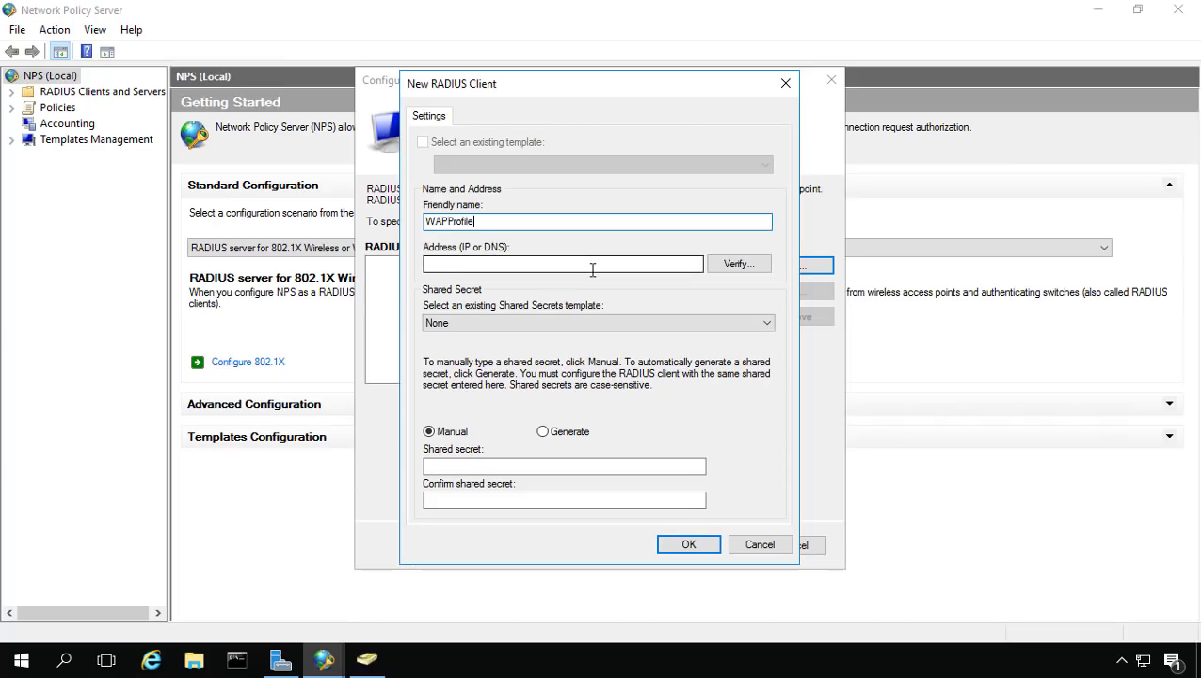
left_click(593, 267)
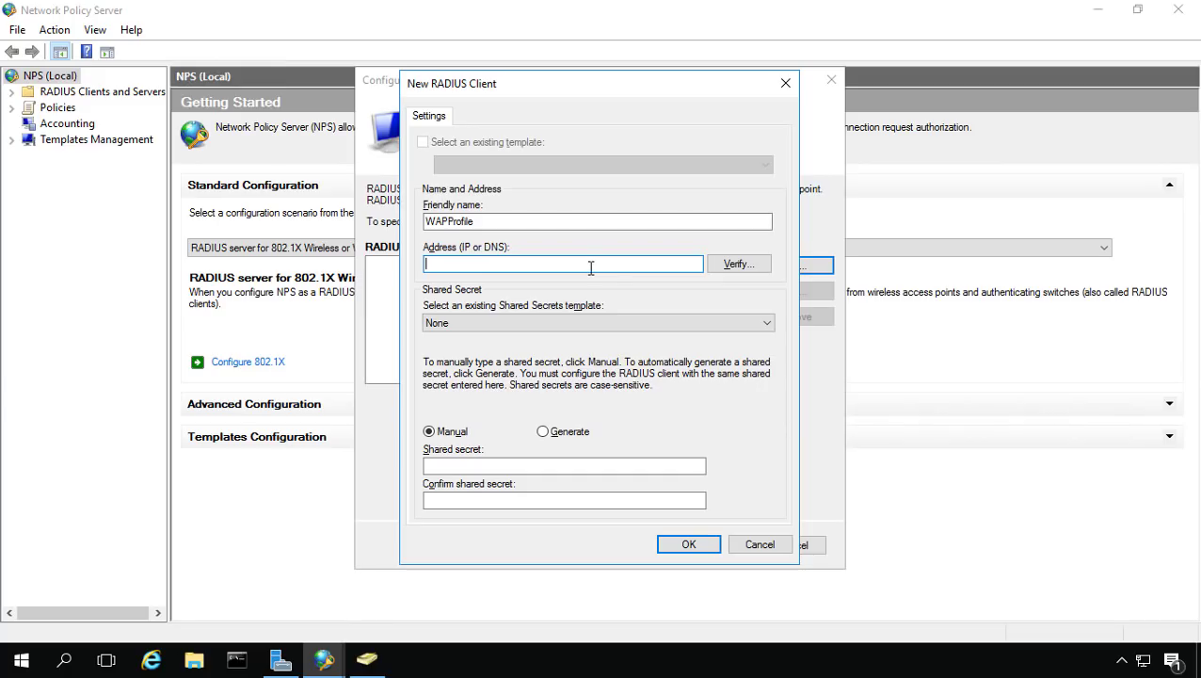
type("192.168.15.5")
Step: Enter and confirm the shared secret manually for the WAPProfile client, and accept the new RADIUS client
left_click(499, 463)
type("********")
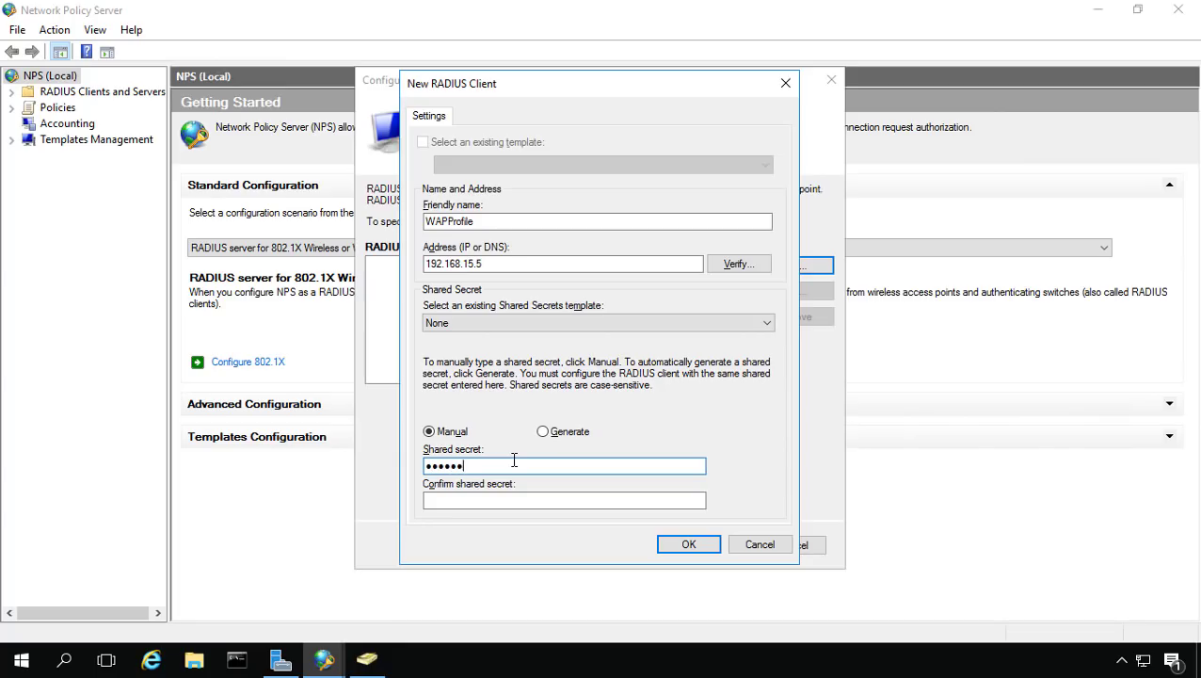
key("Tab")
type("********")
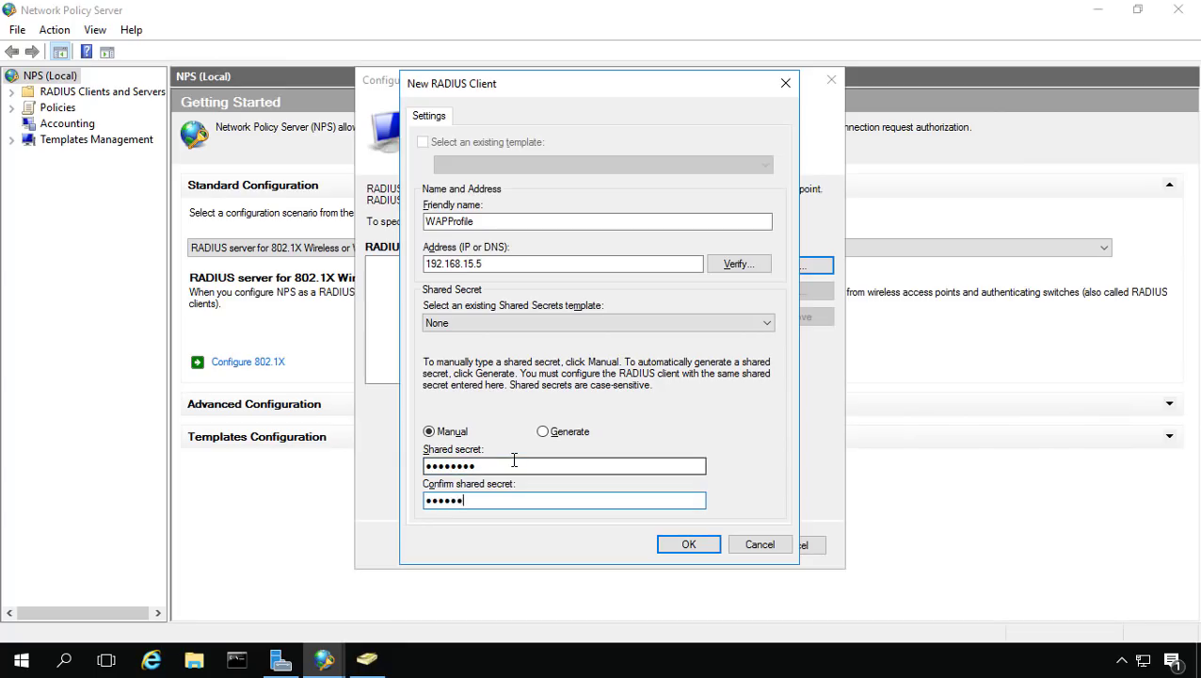
left_click(670, 547)
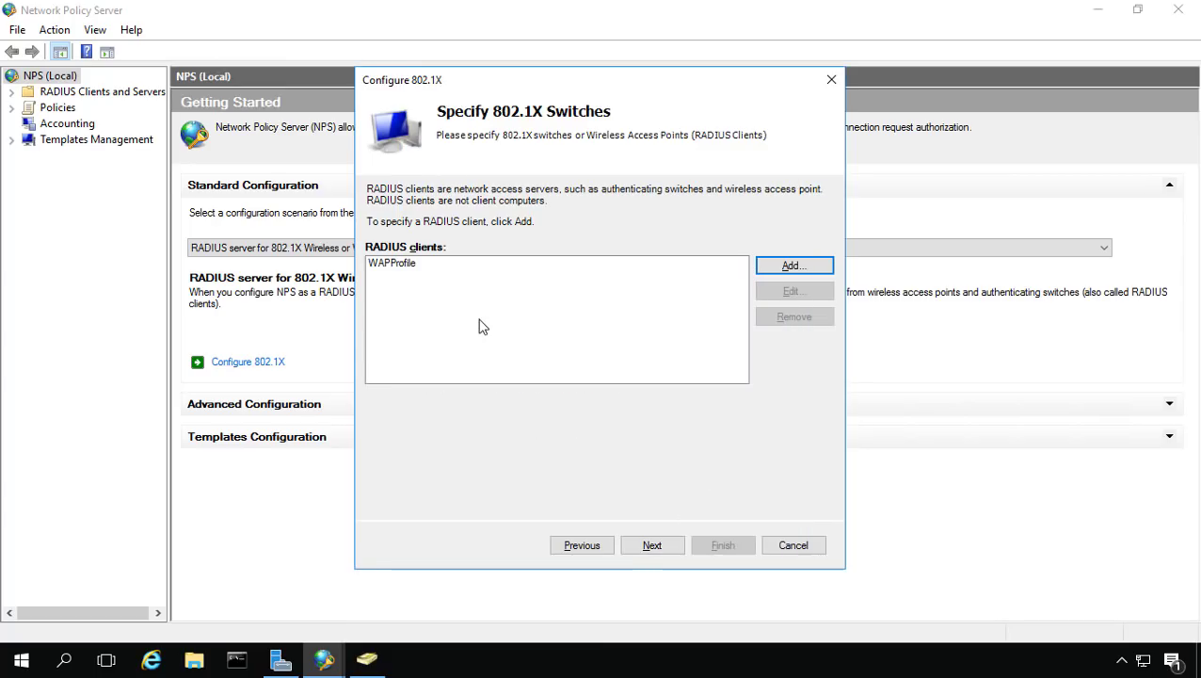
Step: Continue past the RADIUS clients page without a second client, and set the EAP type to Microsoft: Protected EAP (PEAP)
left_click(788, 269)
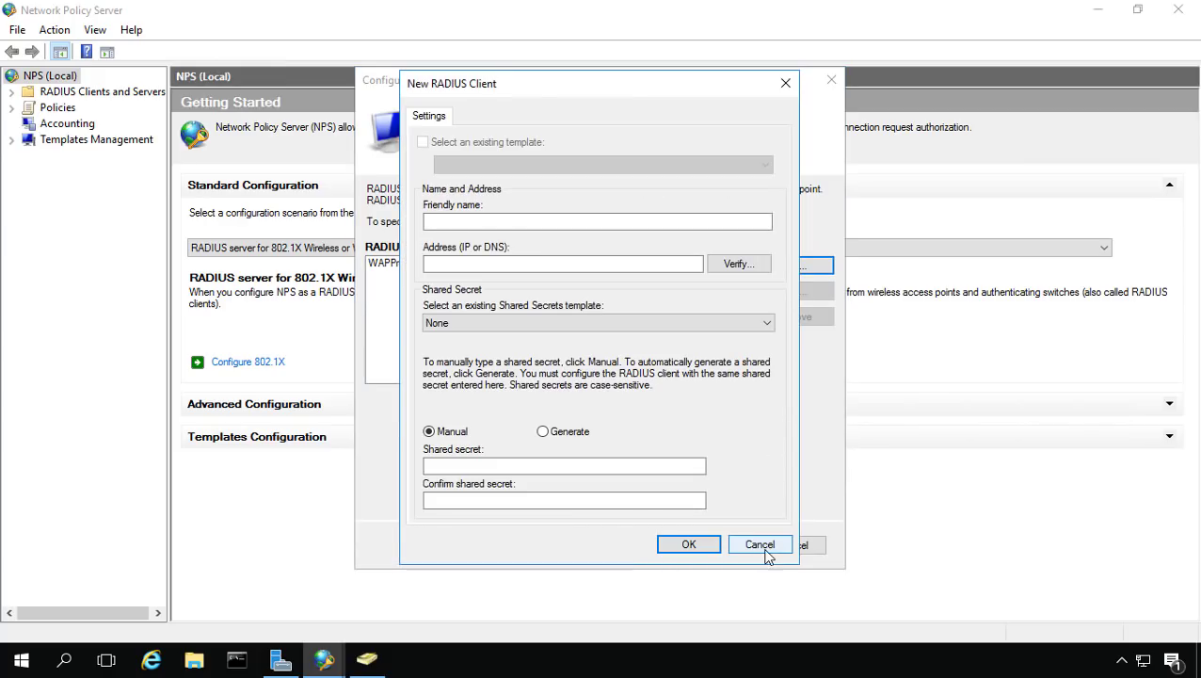
left_click(764, 548)
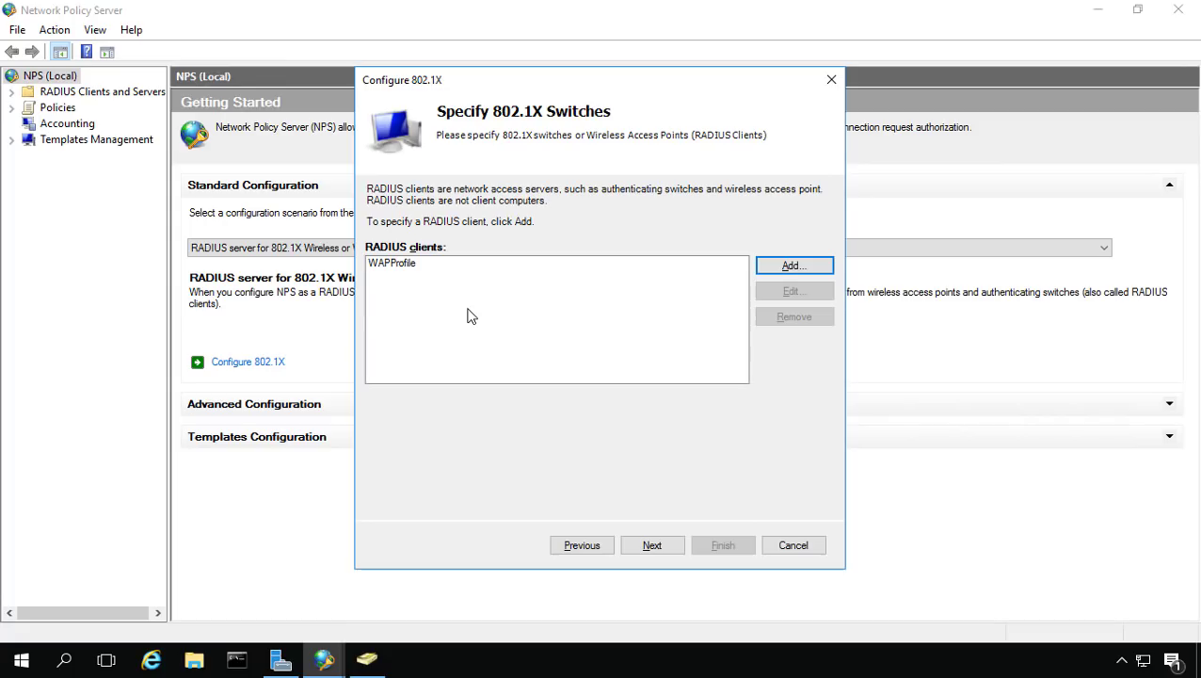
left_click(649, 548)
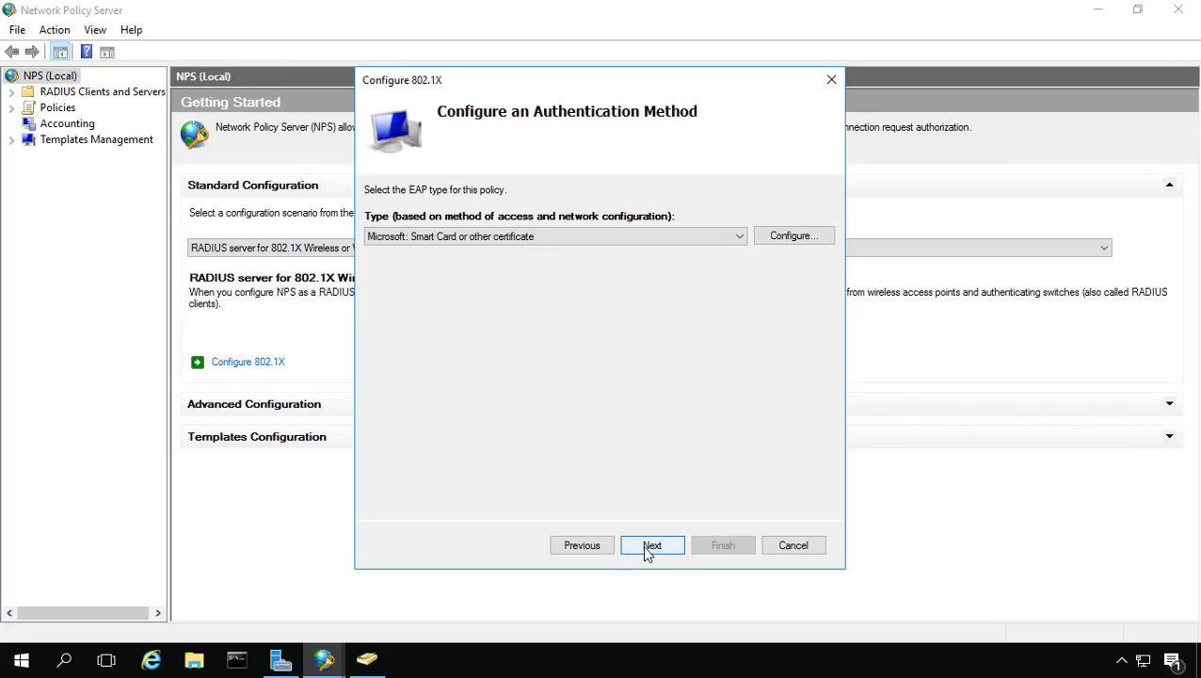
left_click(740, 239)
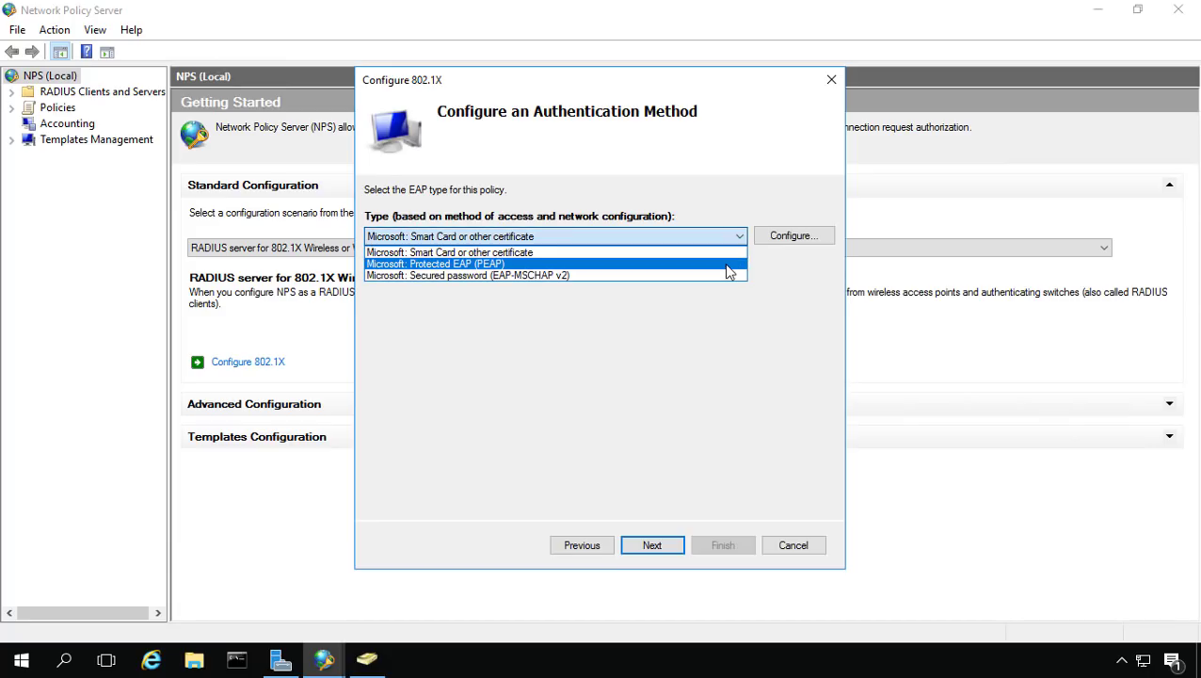
left_click(726, 268)
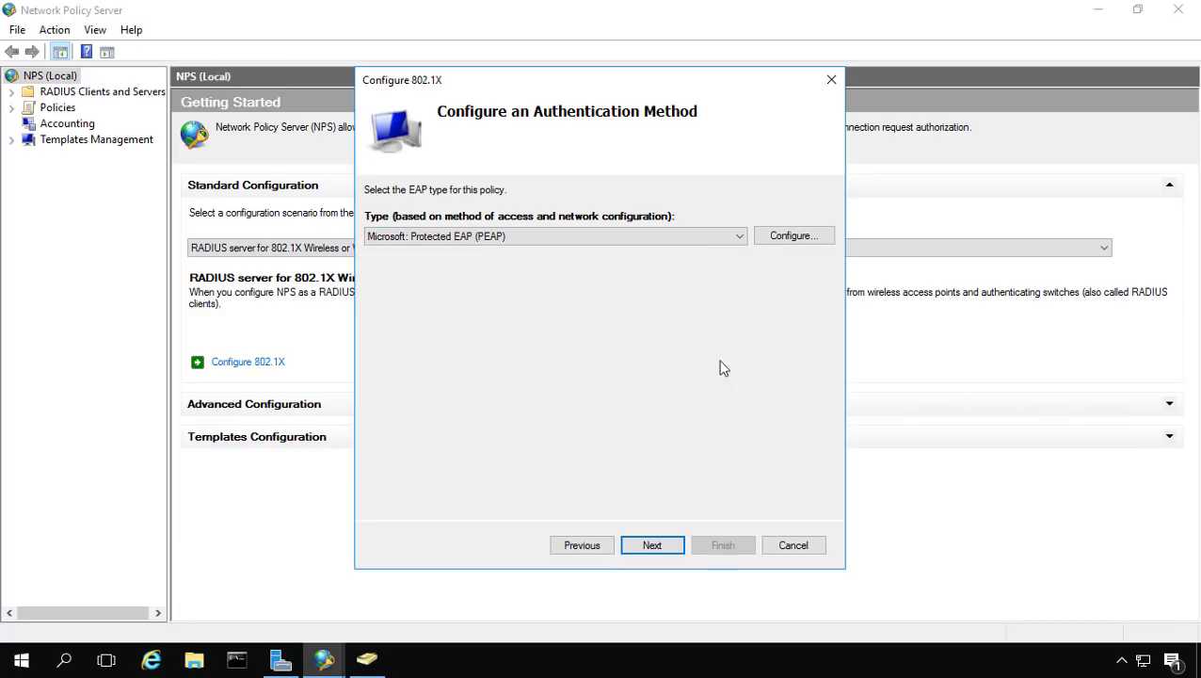
left_click(653, 547)
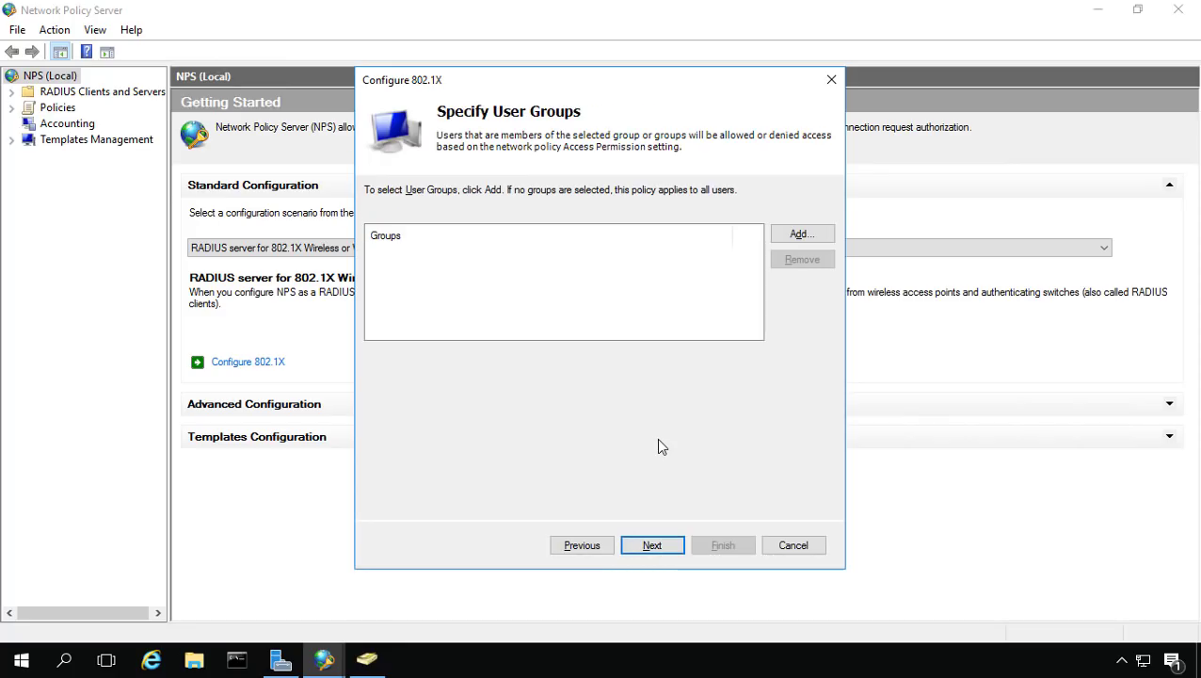
Step: Add the radpcs group from Widget.internal to the policy's user groups, checking its name against the directory
left_click(798, 234)
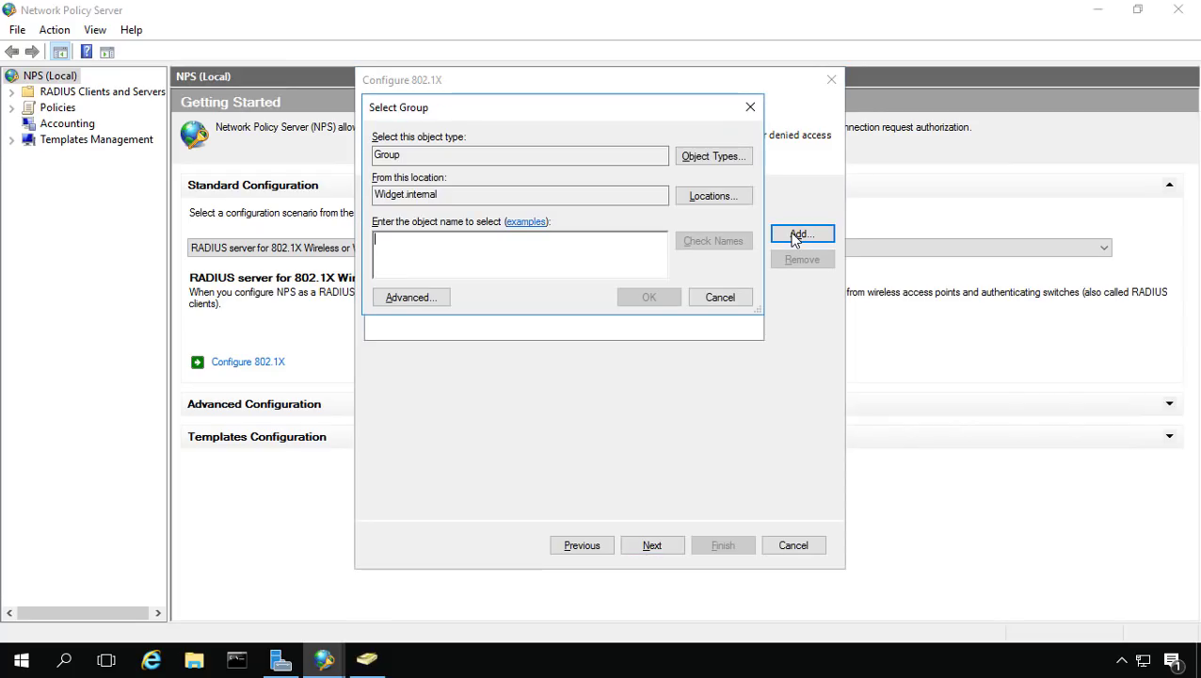
type("adpcs")
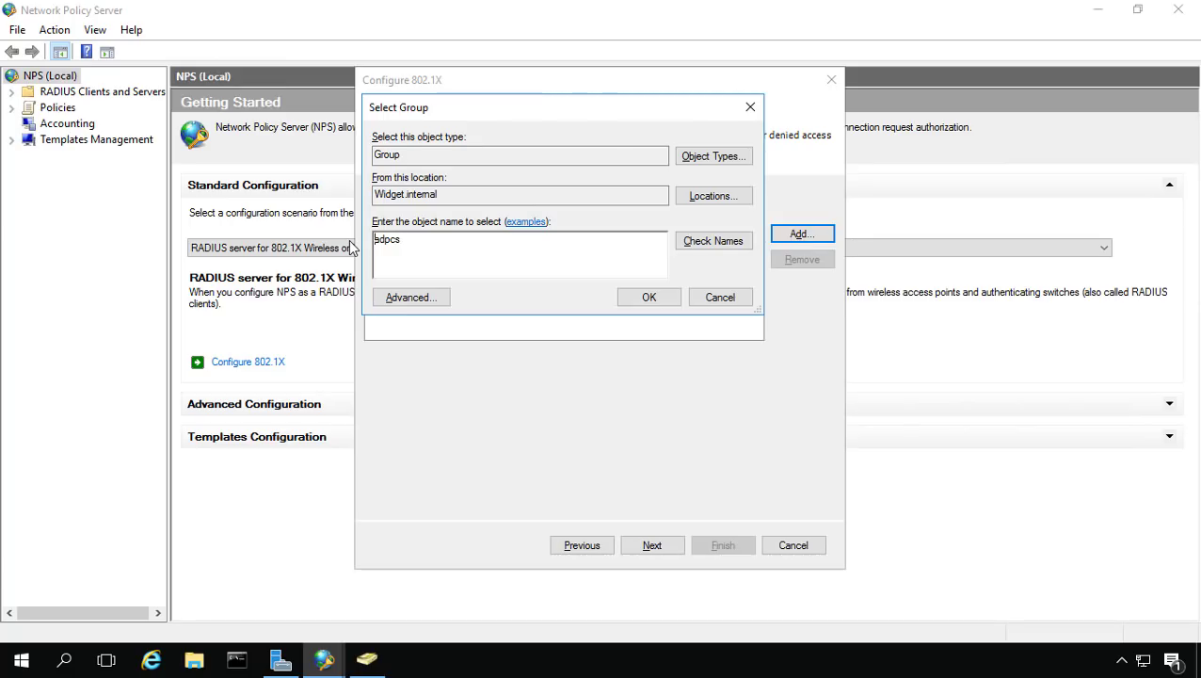
type("r")
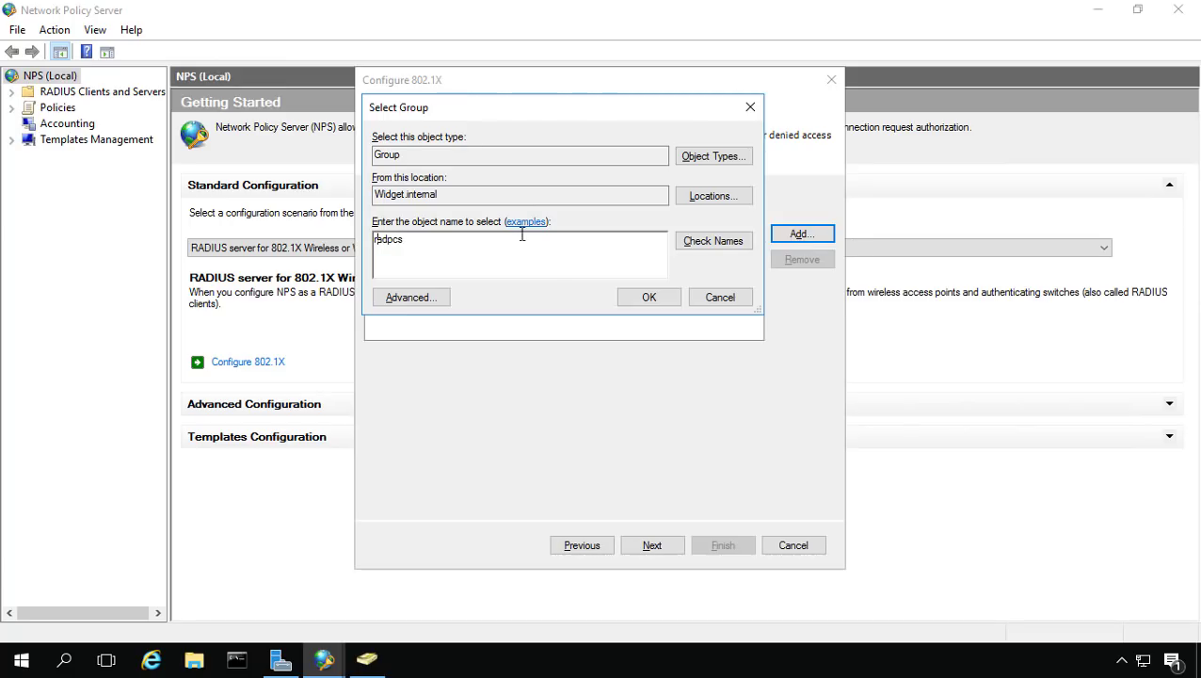
left_click(728, 243)
left_click(646, 297)
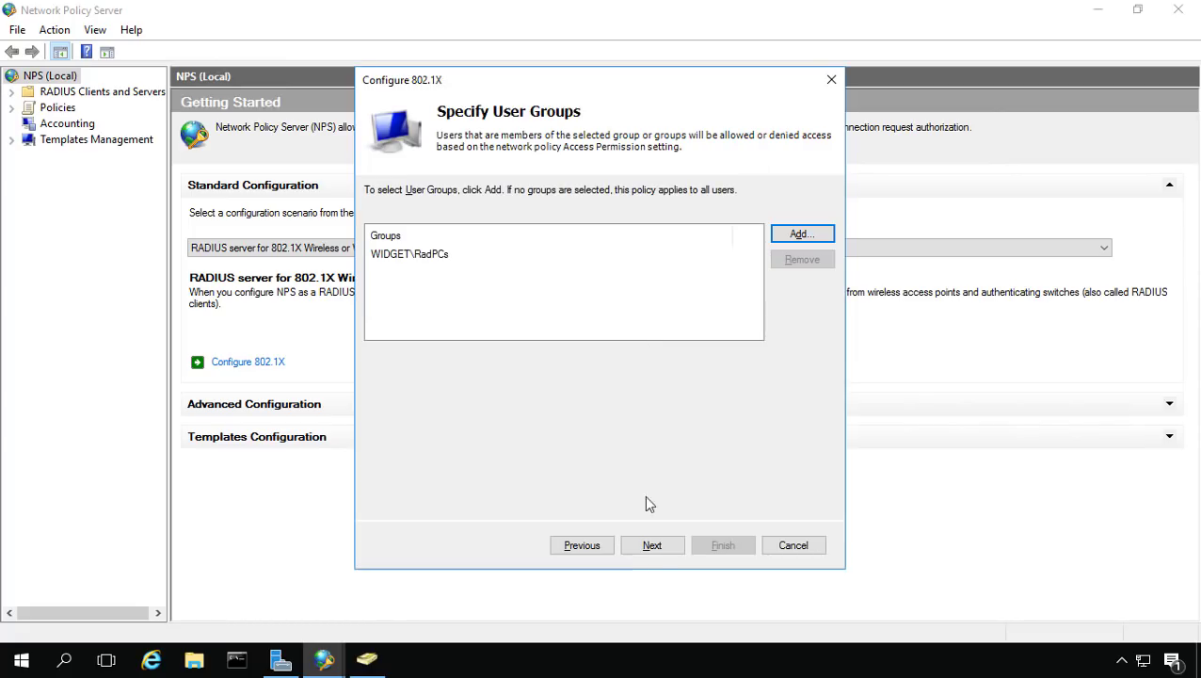
Step: Leave the traffic controls at their defaults and finish the 802.1X configuration
left_click(652, 546)
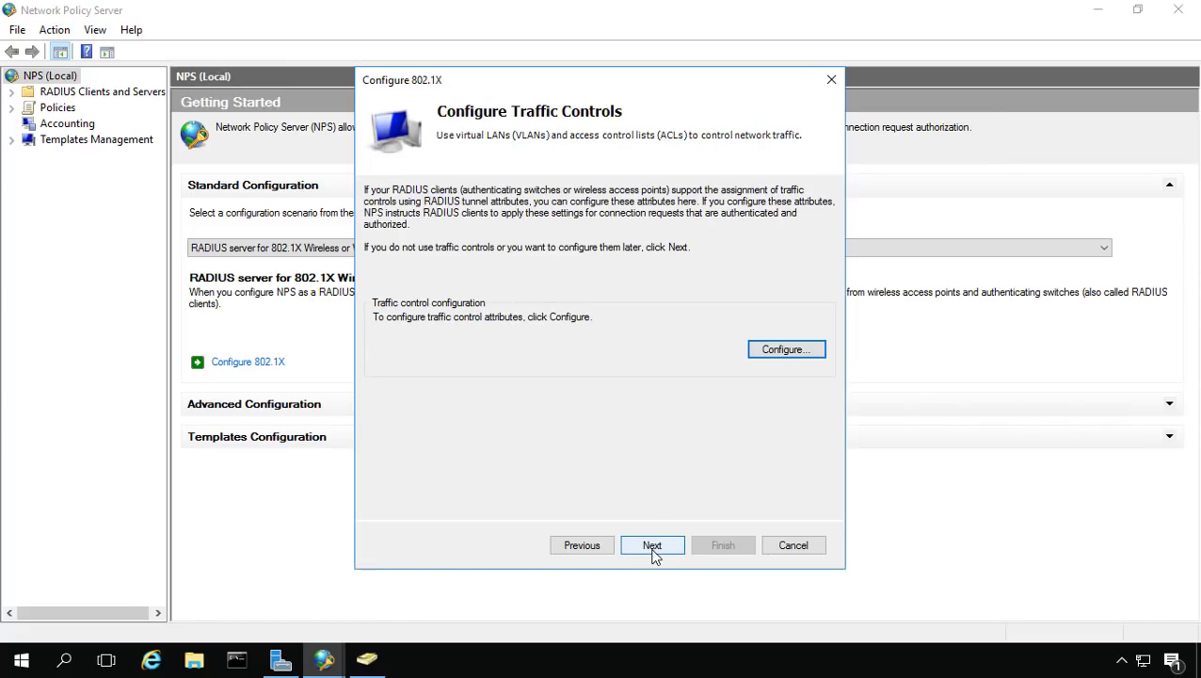
left_click(652, 546)
left_click(710, 550)
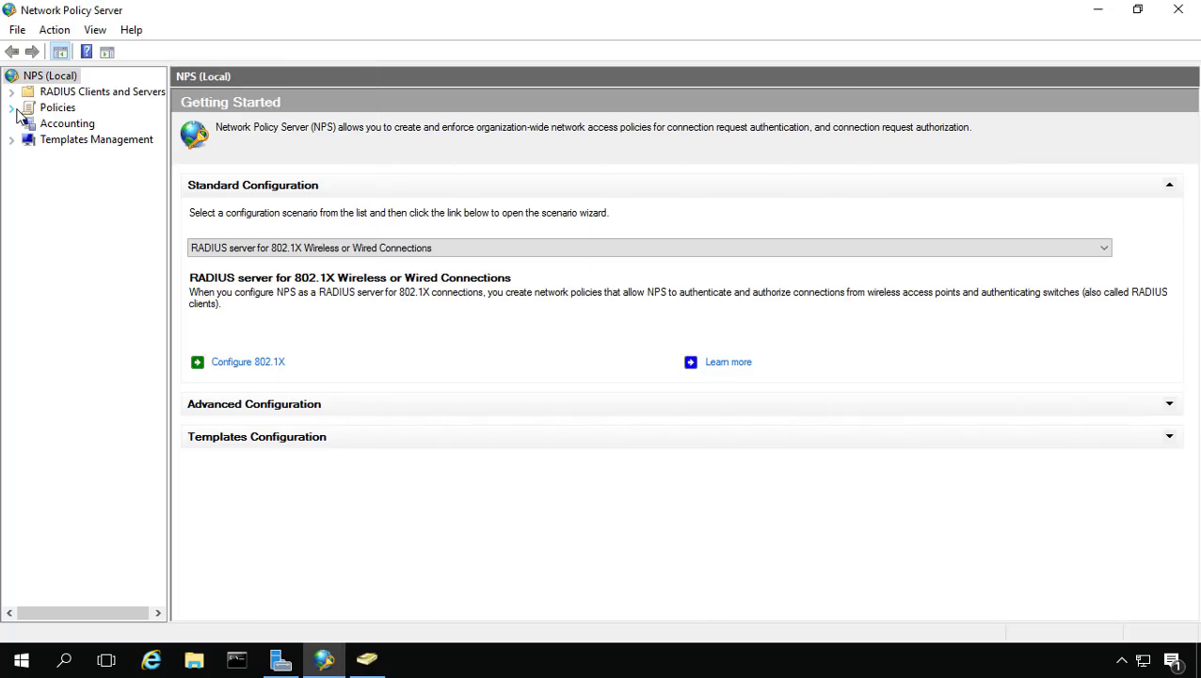
Step: Examine the Secure Wireless Connections connection request policy, including its overview, conditions and authentication settings, without changing anything
left_click(13, 107)
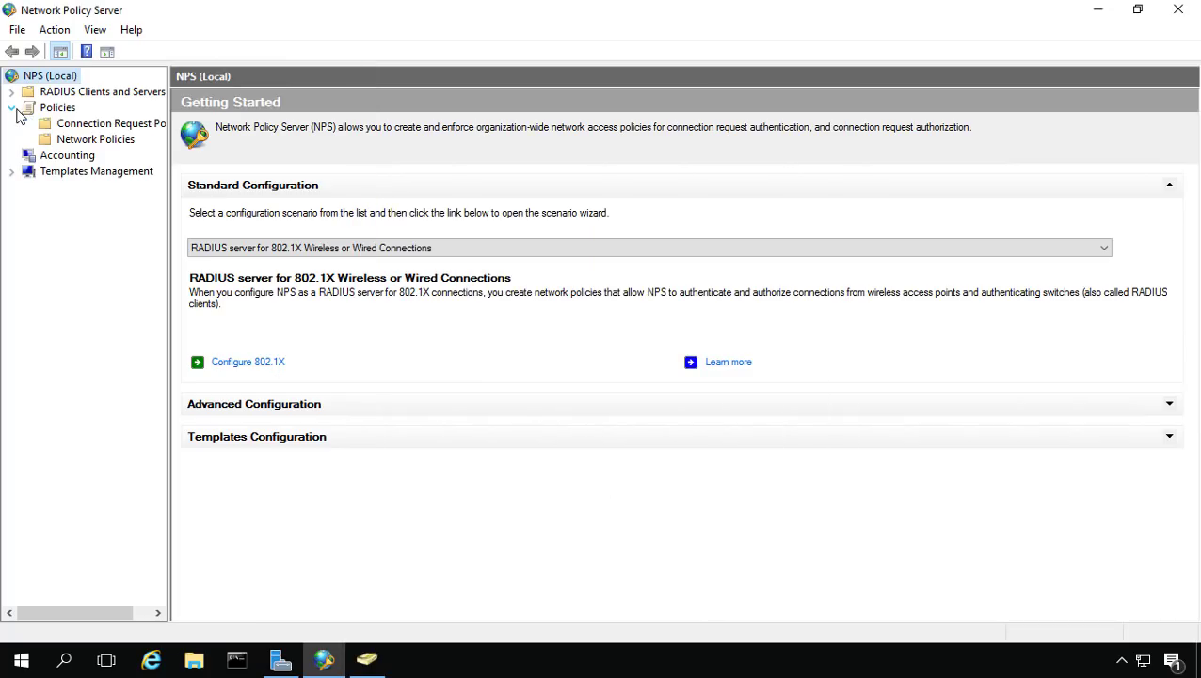
left_click(85, 126)
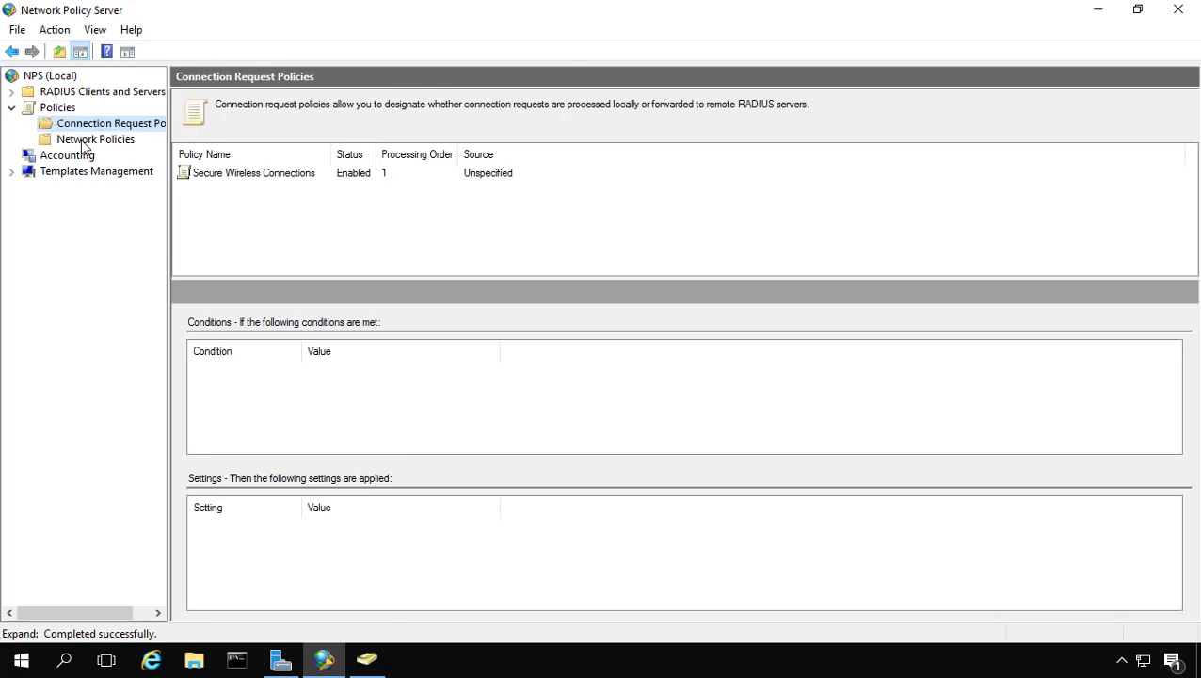
left_click(90, 141)
left_click(88, 129)
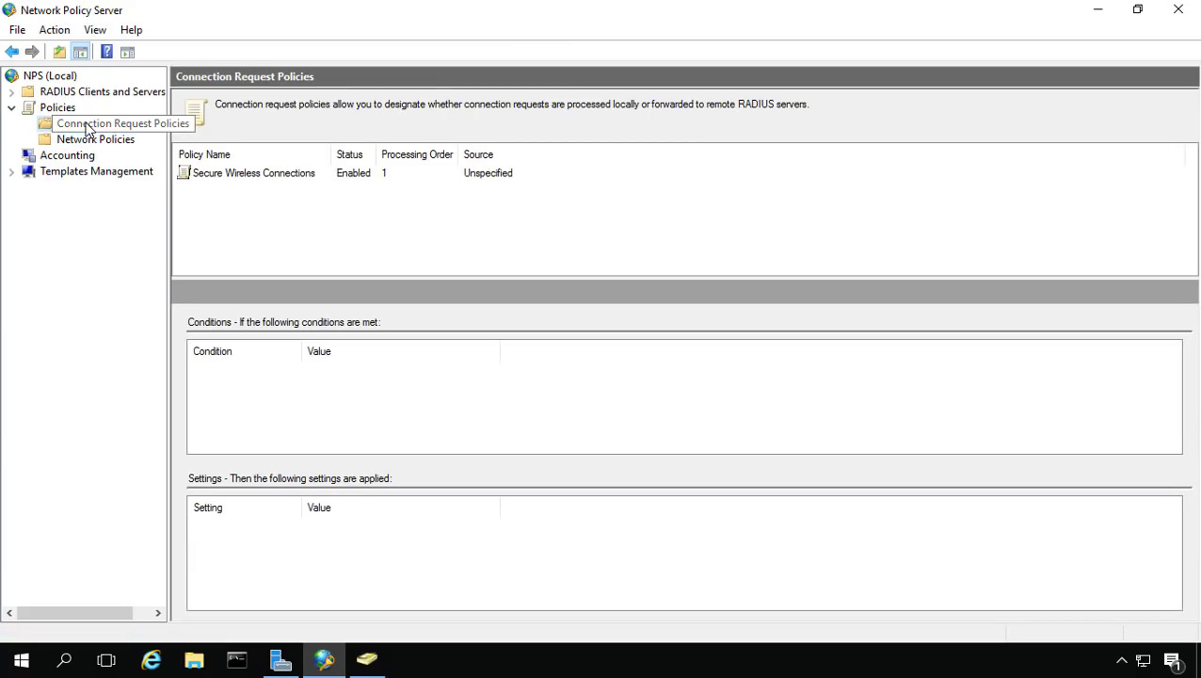
double_click(241, 179)
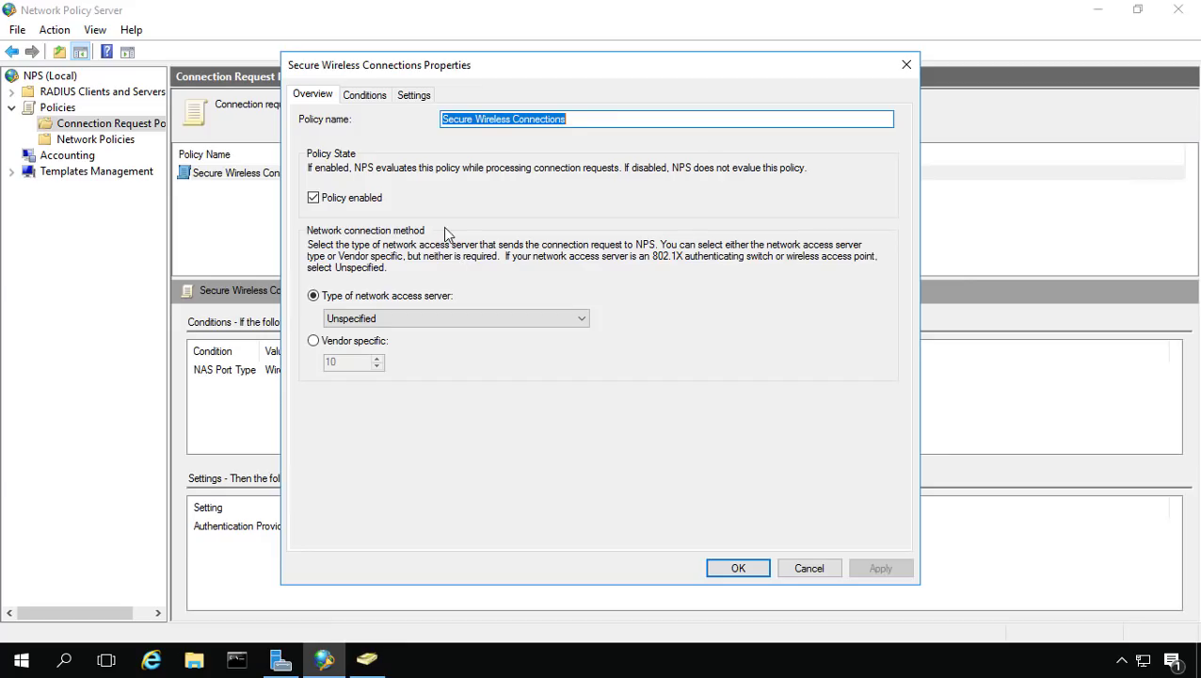
left_click(366, 98)
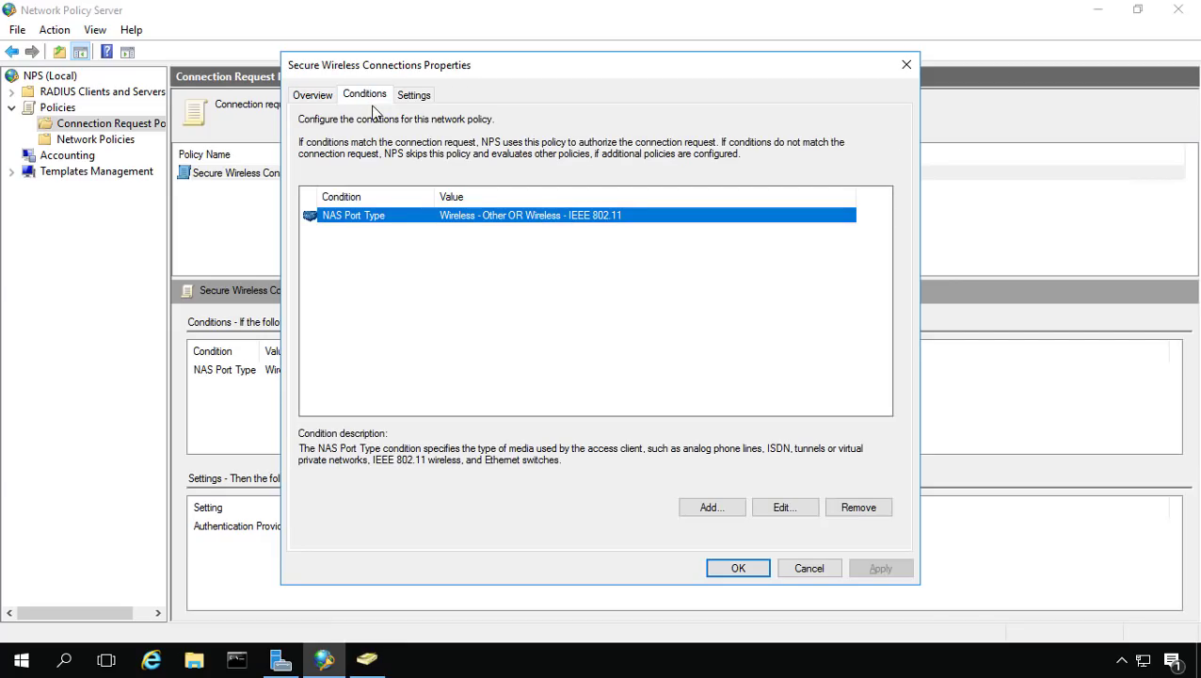
left_click(414, 96)
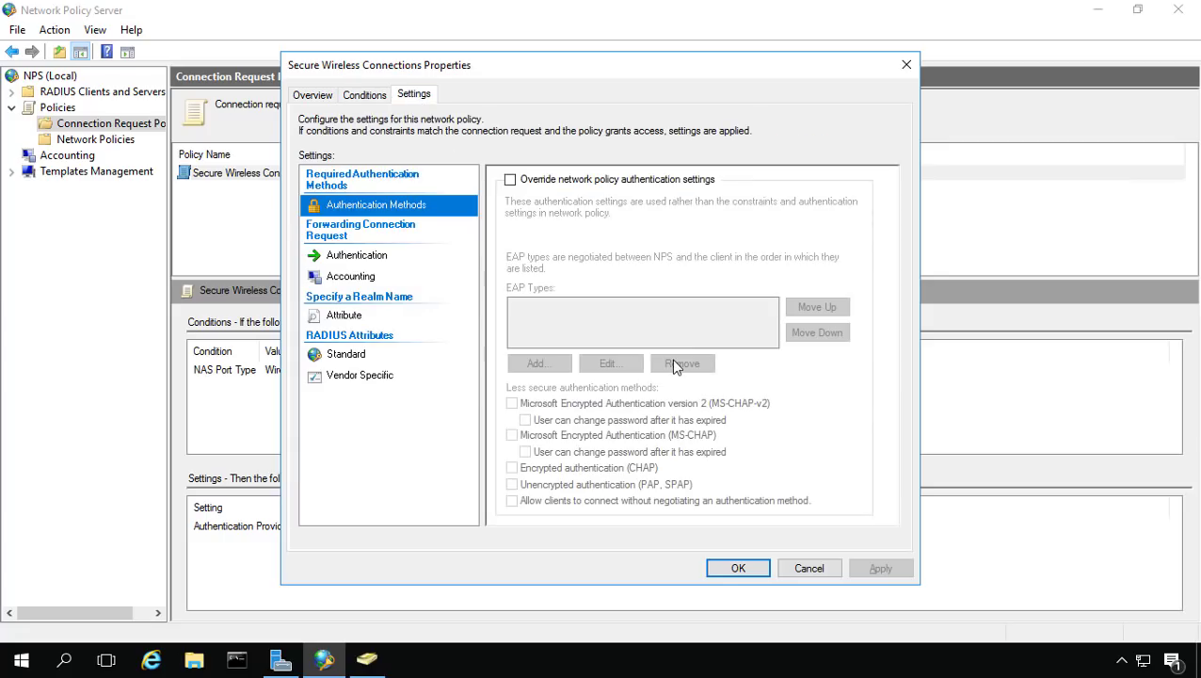
left_click(801, 569)
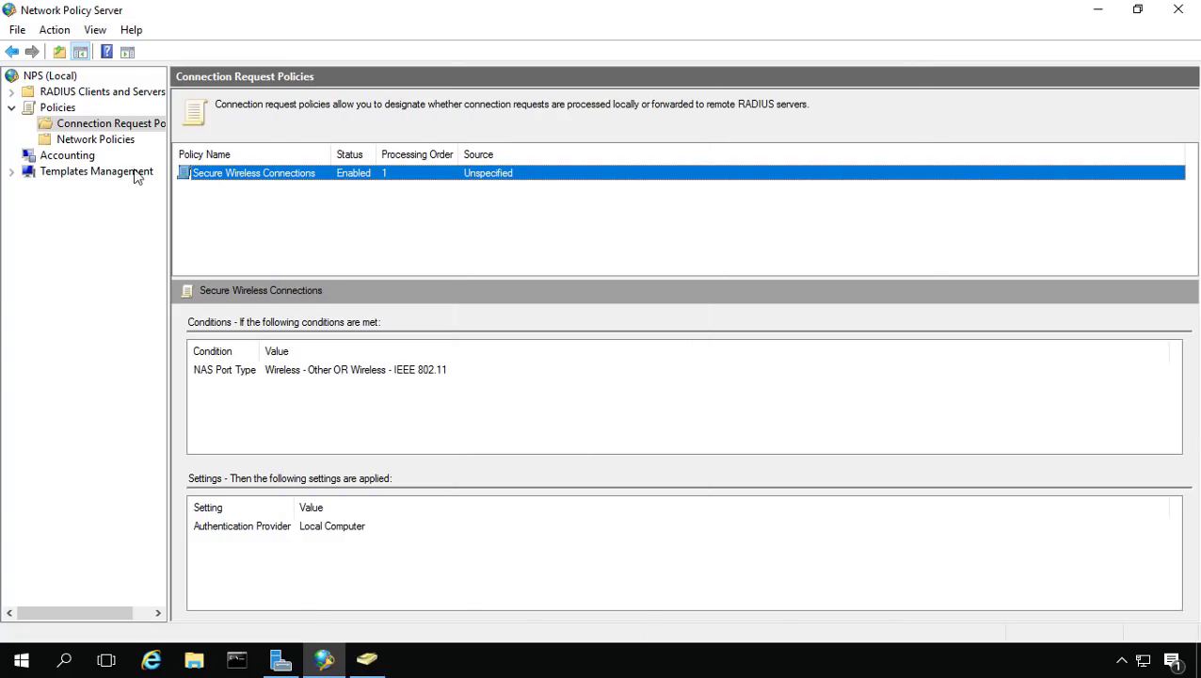
Step: Examine the Network Policies list and compare the two policies for Routing and Remote Access and other access servers
left_click(114, 143)
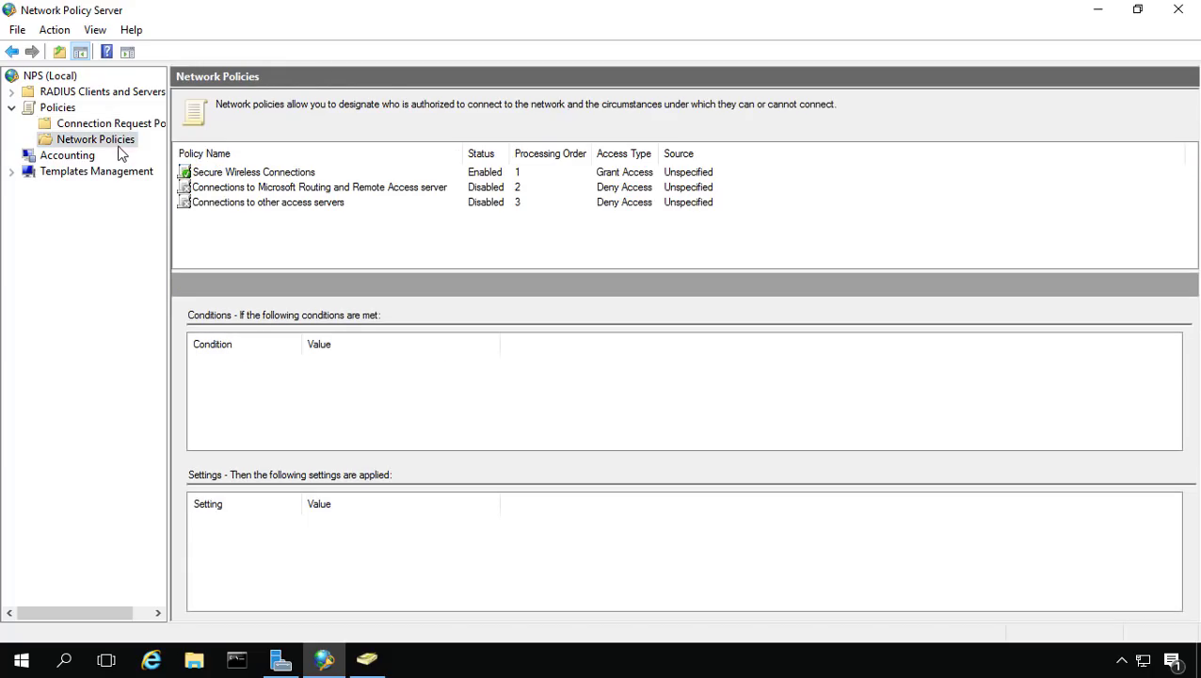
left_click(237, 191)
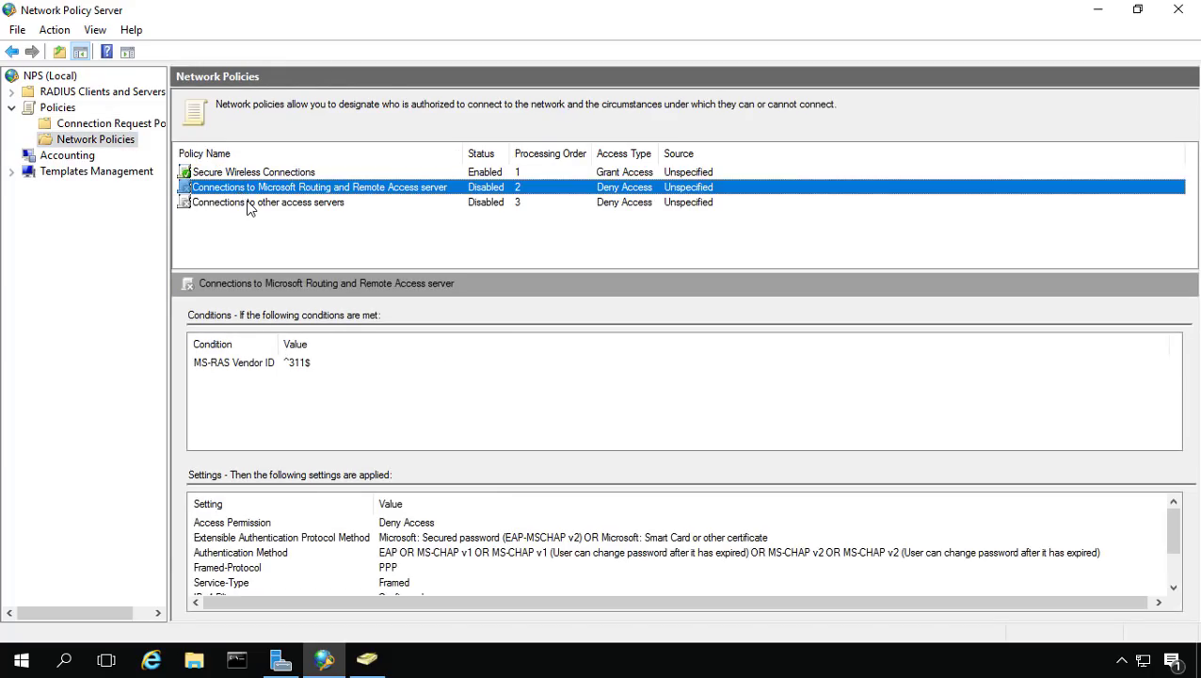
left_click(246, 206)
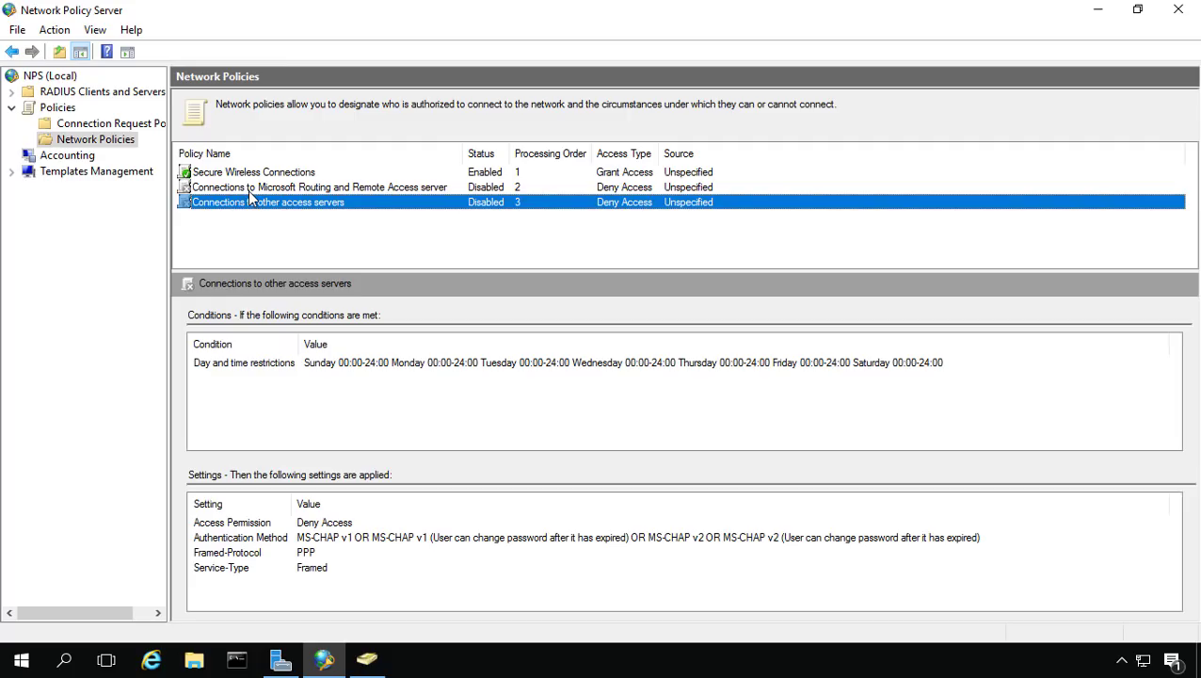
left_click(247, 189)
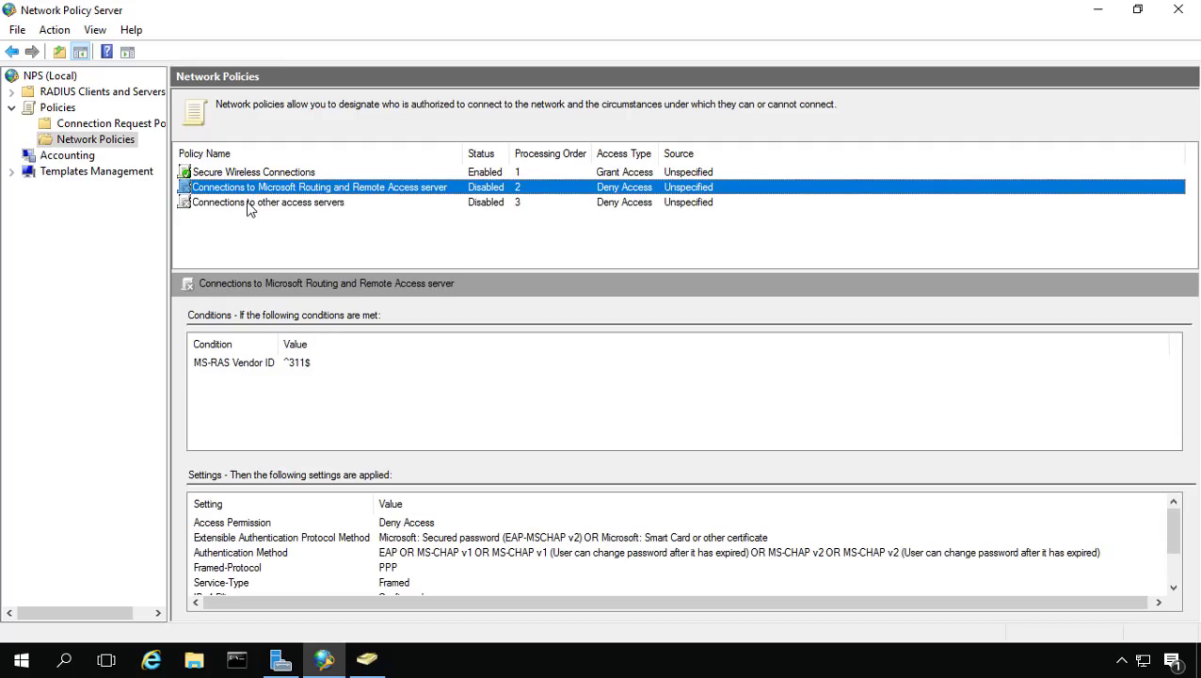
left_click(247, 205)
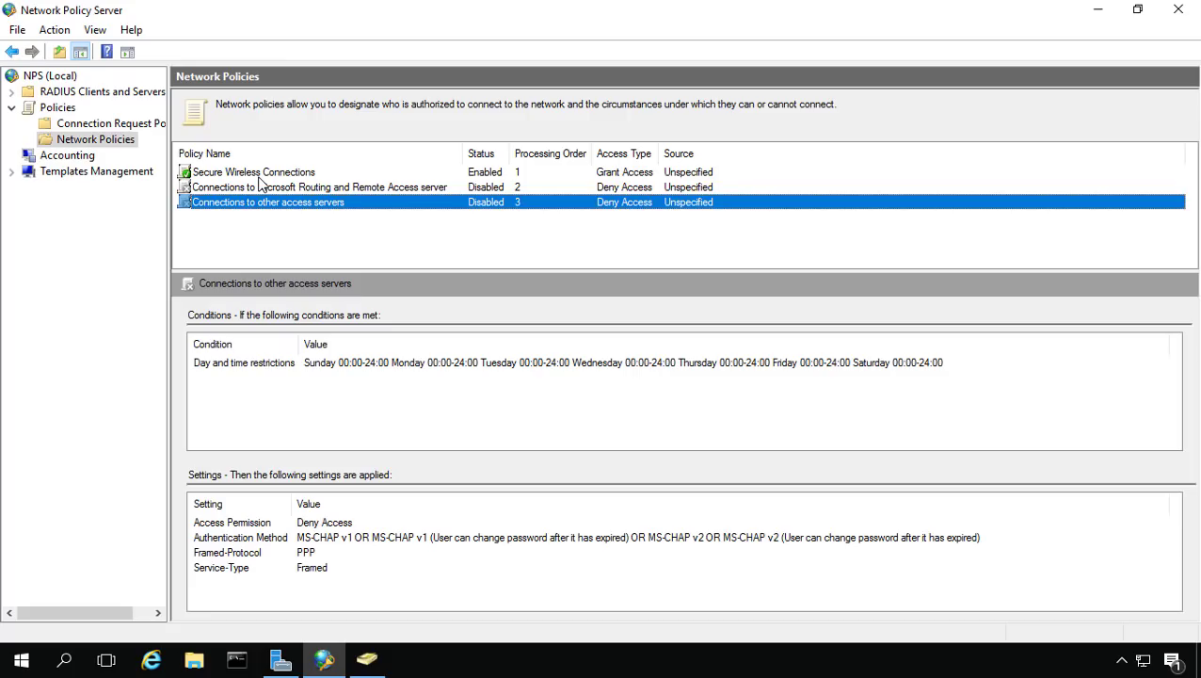
Step: Examine the Secure Wireless Connections network policy, including its overview, both conditions and the authentication method constraints, without changing anything
double_click(259, 175)
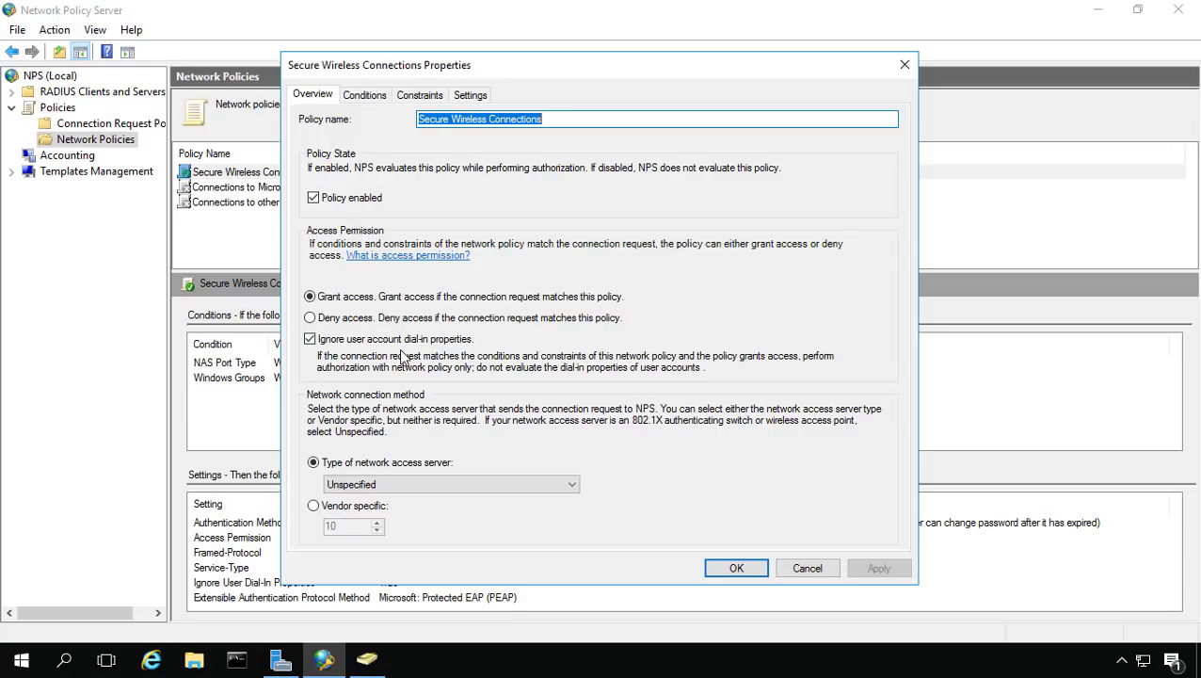
left_click(363, 100)
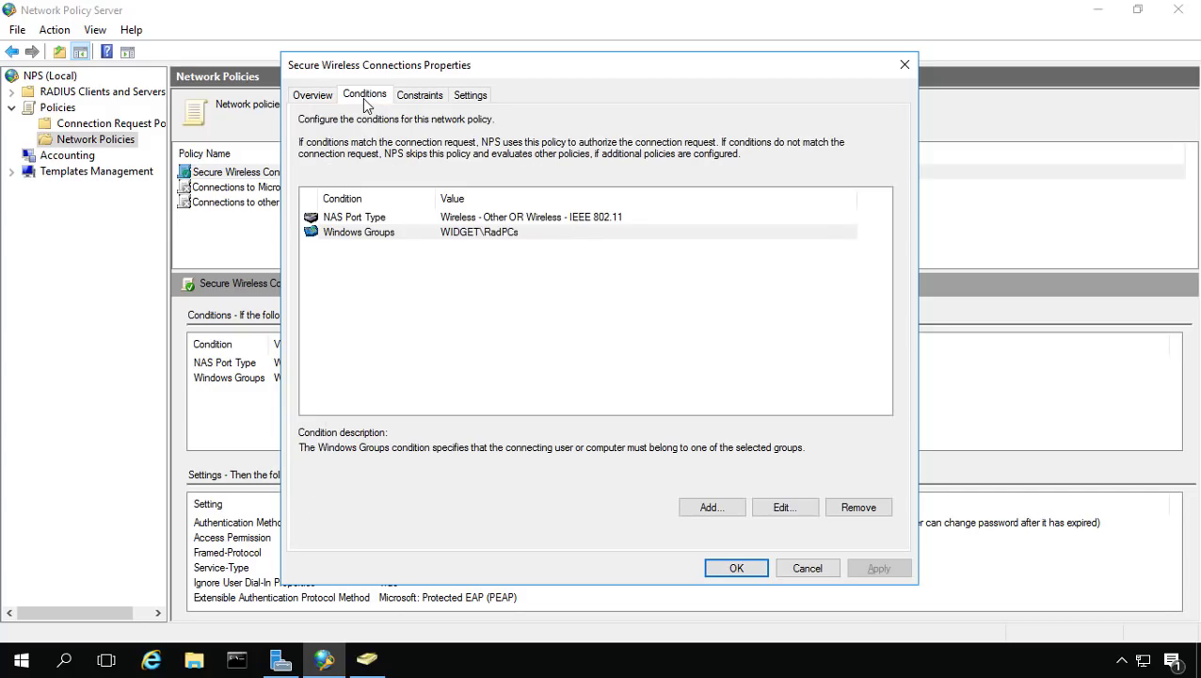
left_click(415, 239)
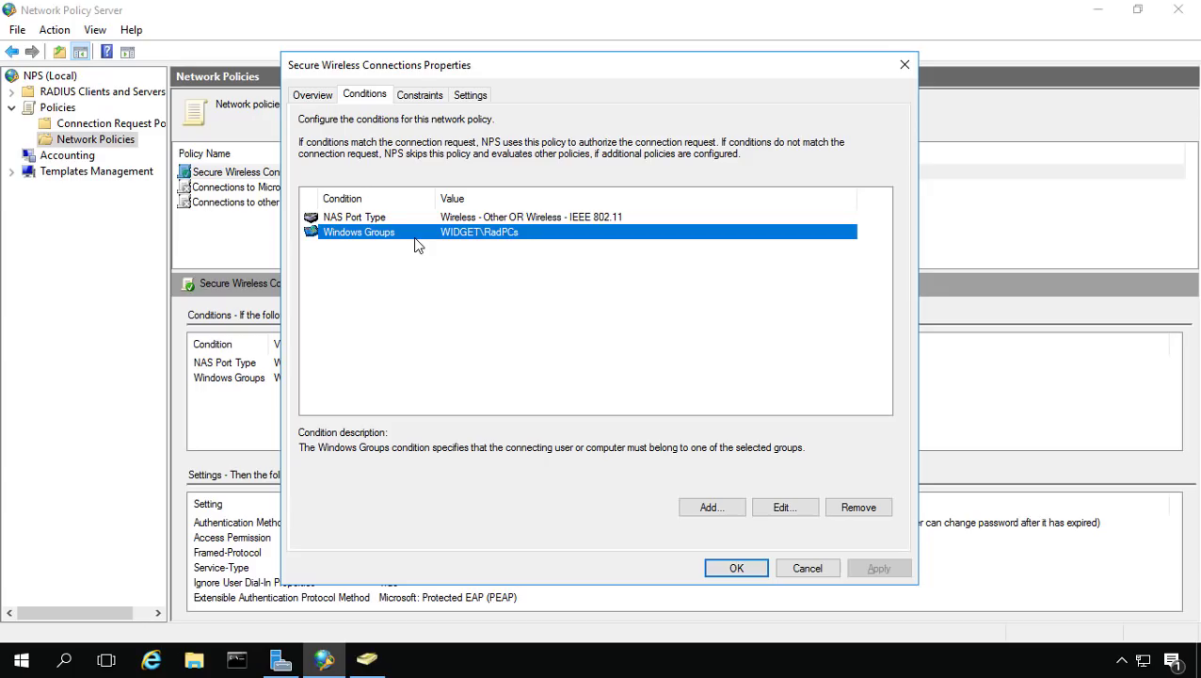
left_click(413, 219)
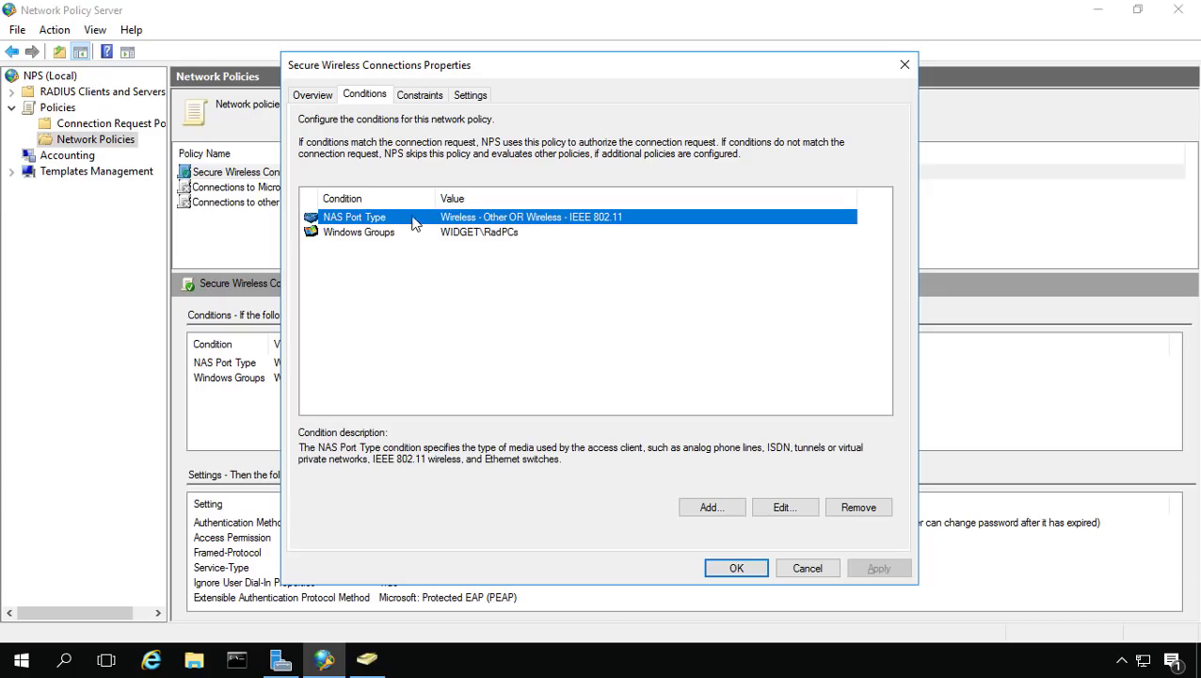
left_click(415, 97)
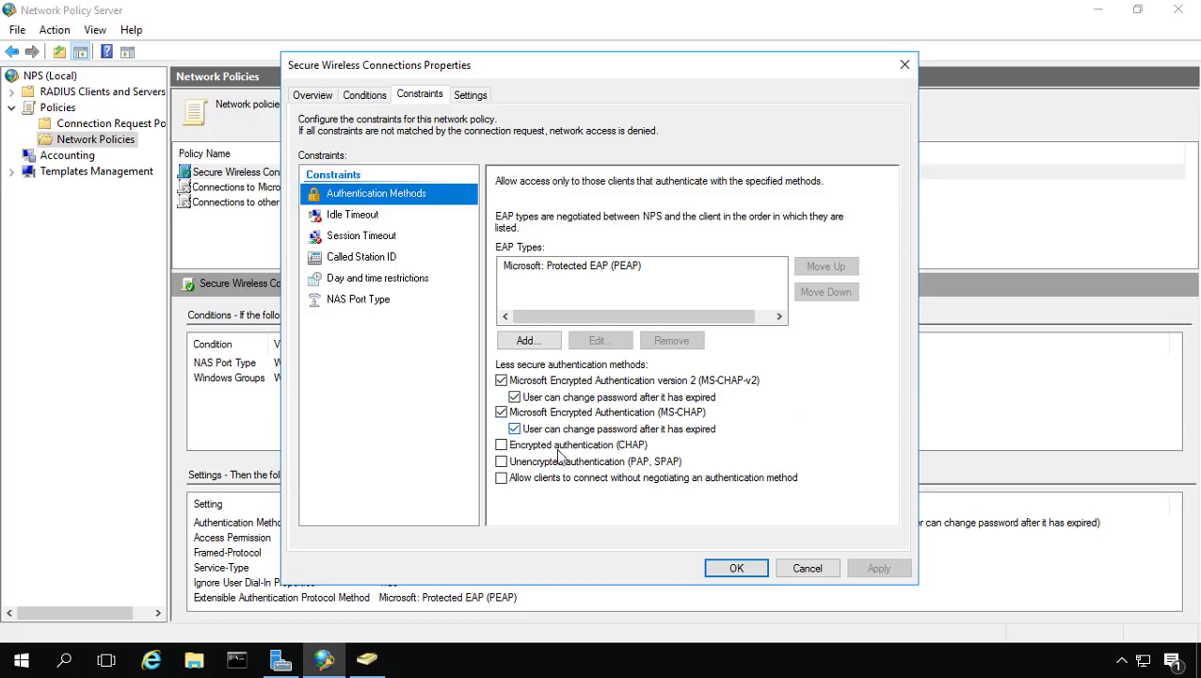
left_click(720, 571)
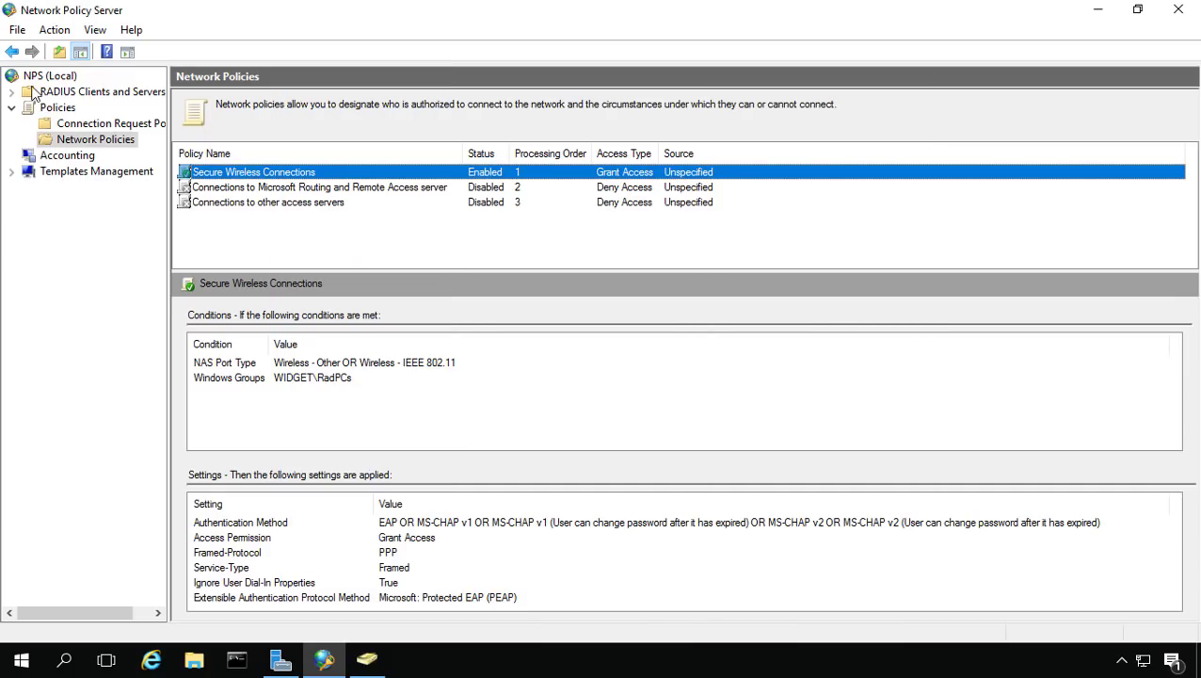
Step: Check the actions available for the local NPS server, including whether it can be registered in Active Directory
left_click(35, 76)
right_click(34, 77)
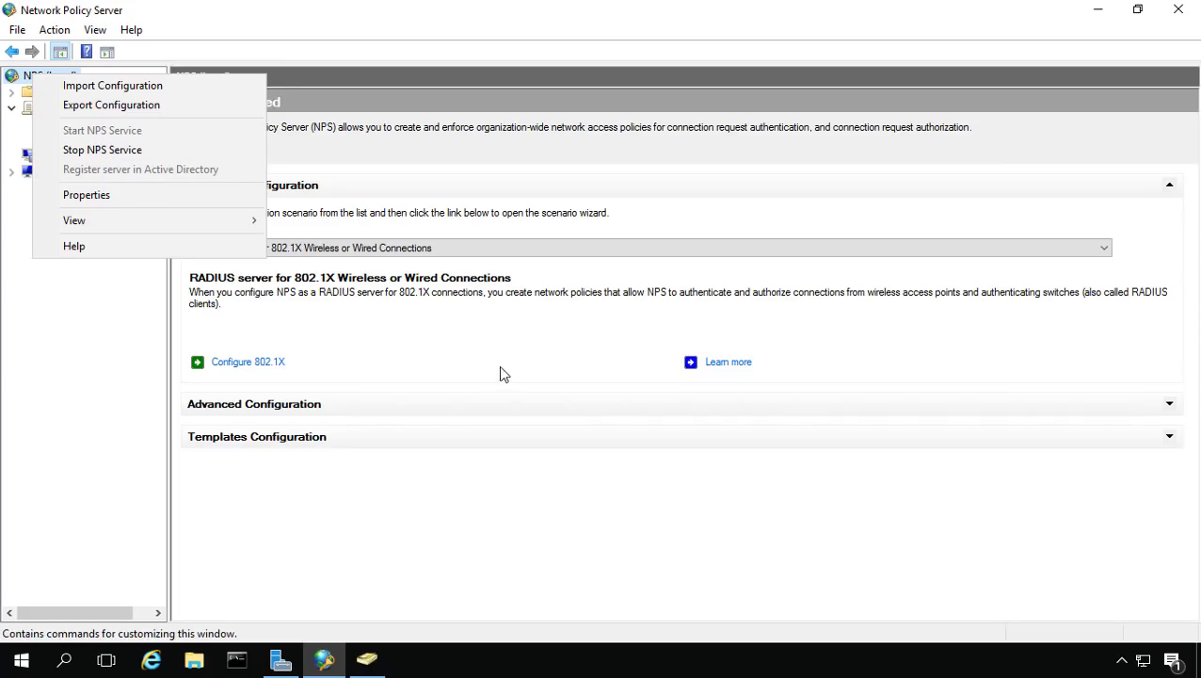
key("Escape")
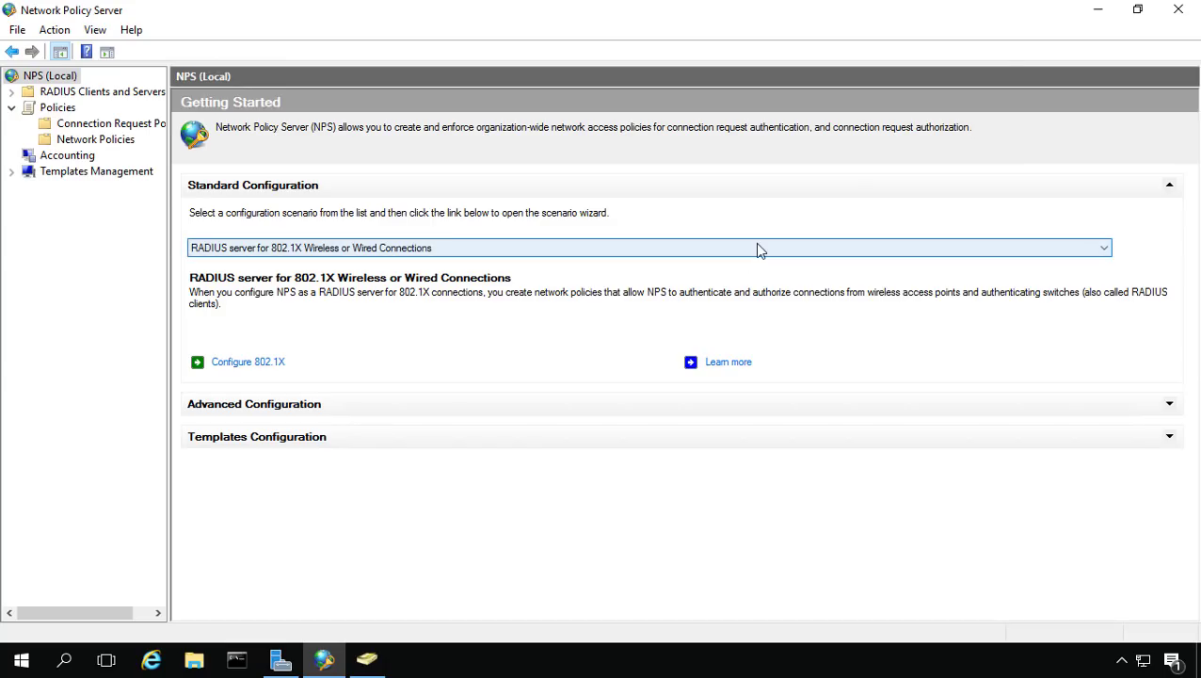
Step: Switch to Group Policy Management through Server Manager and expand the Widget.internal domain
left_click(1099, 10)
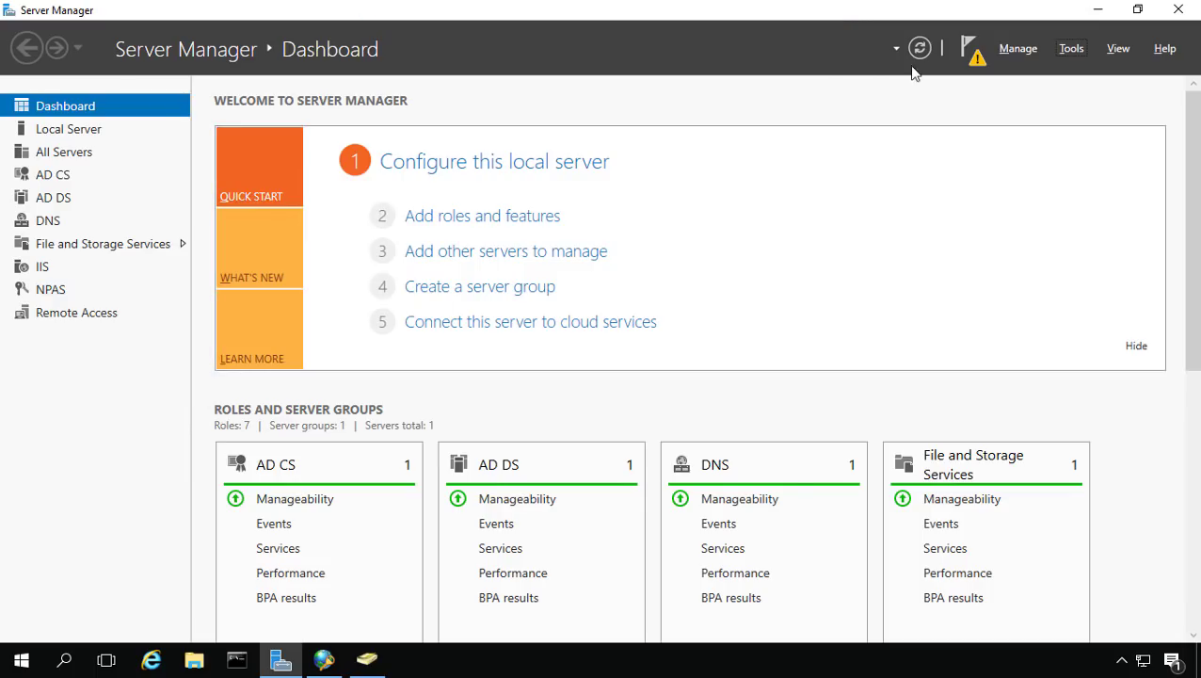
left_click(1072, 52)
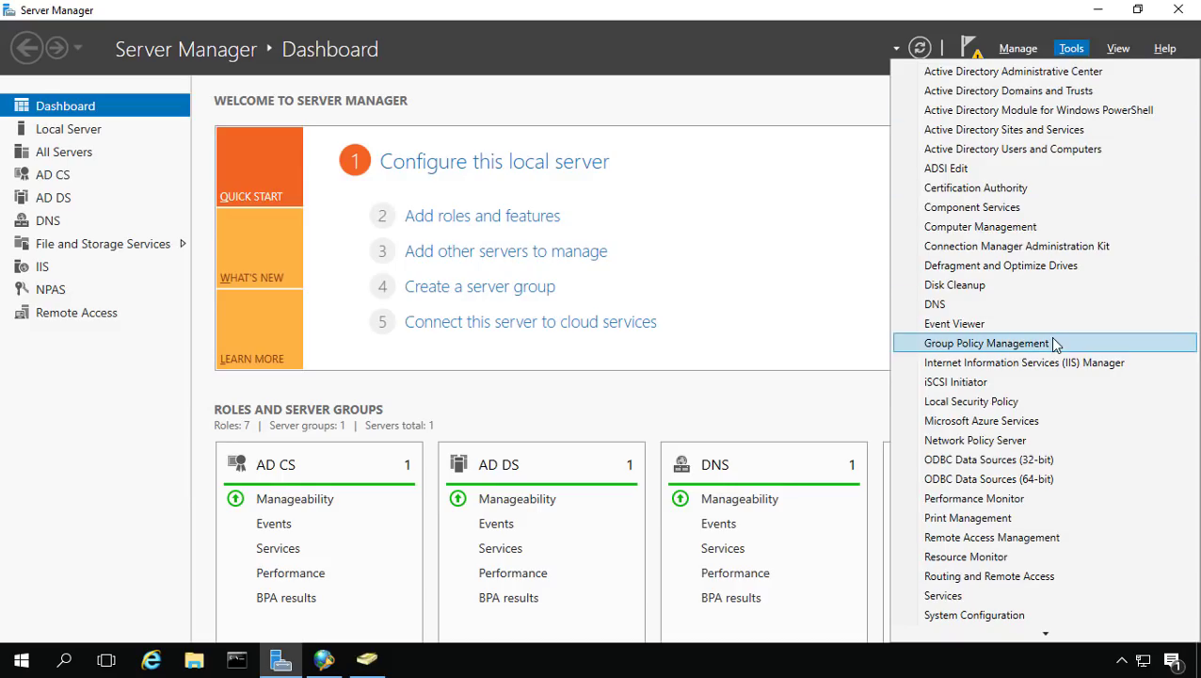
left_click(984, 342)
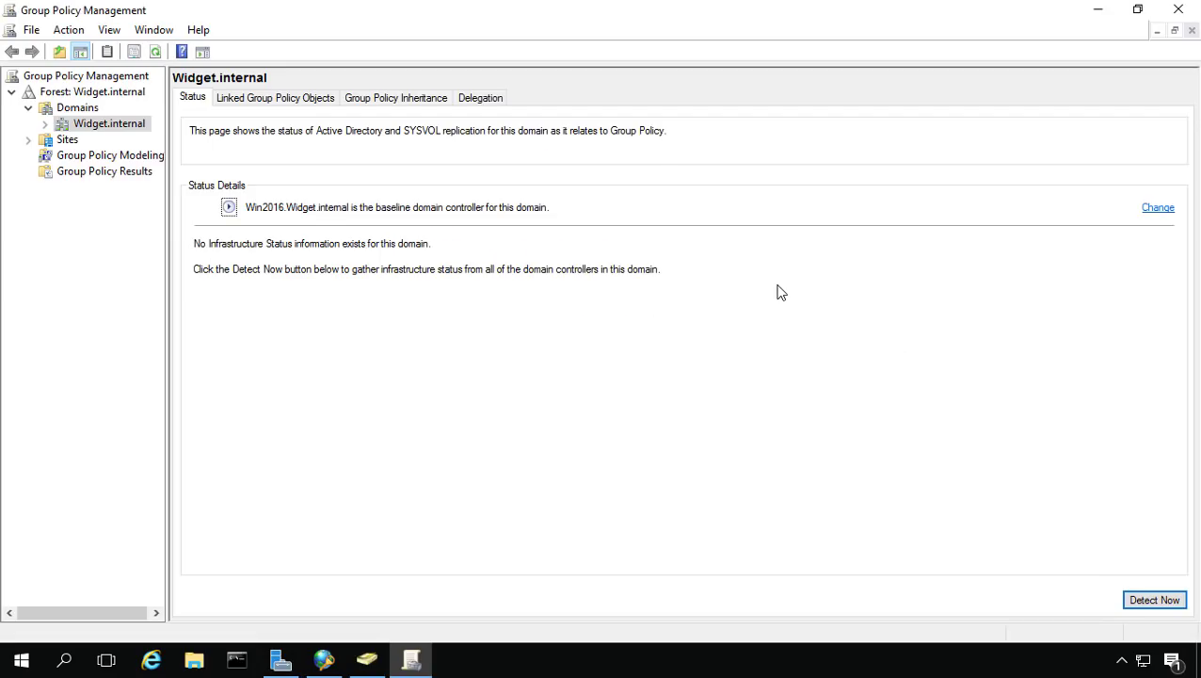
left_click(45, 125)
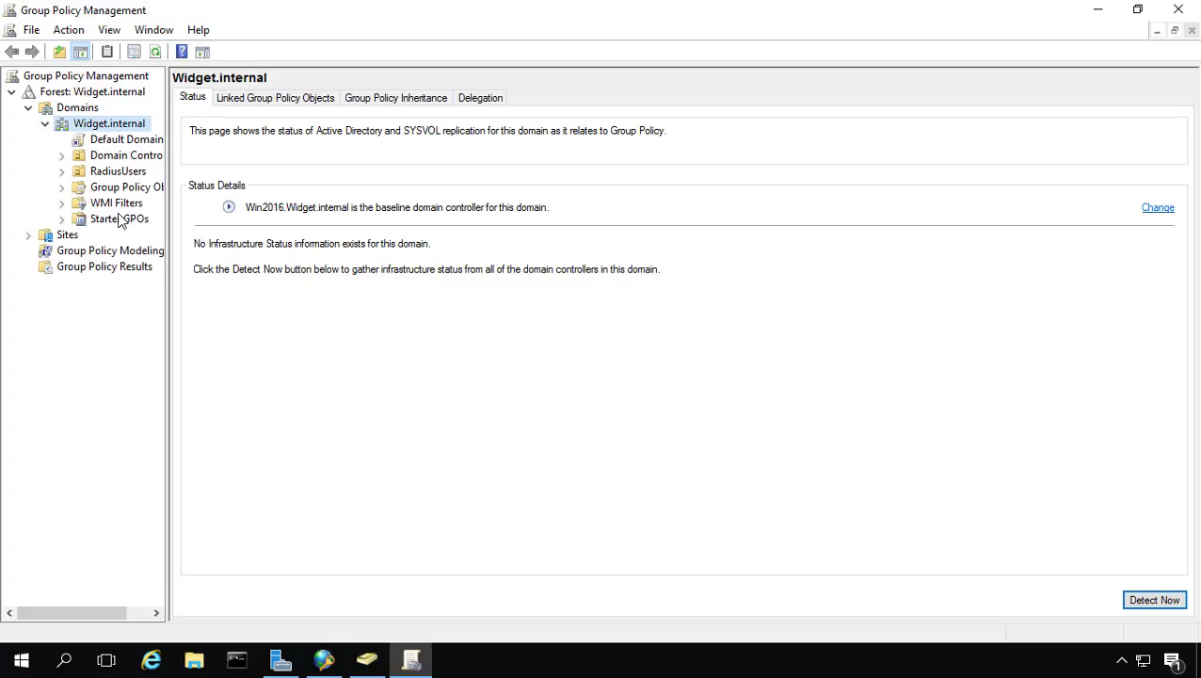
Step: Create a GPO named RadiusPolicy linked to the Widget.internal domain, without a source starter GPO
right_click(99, 129)
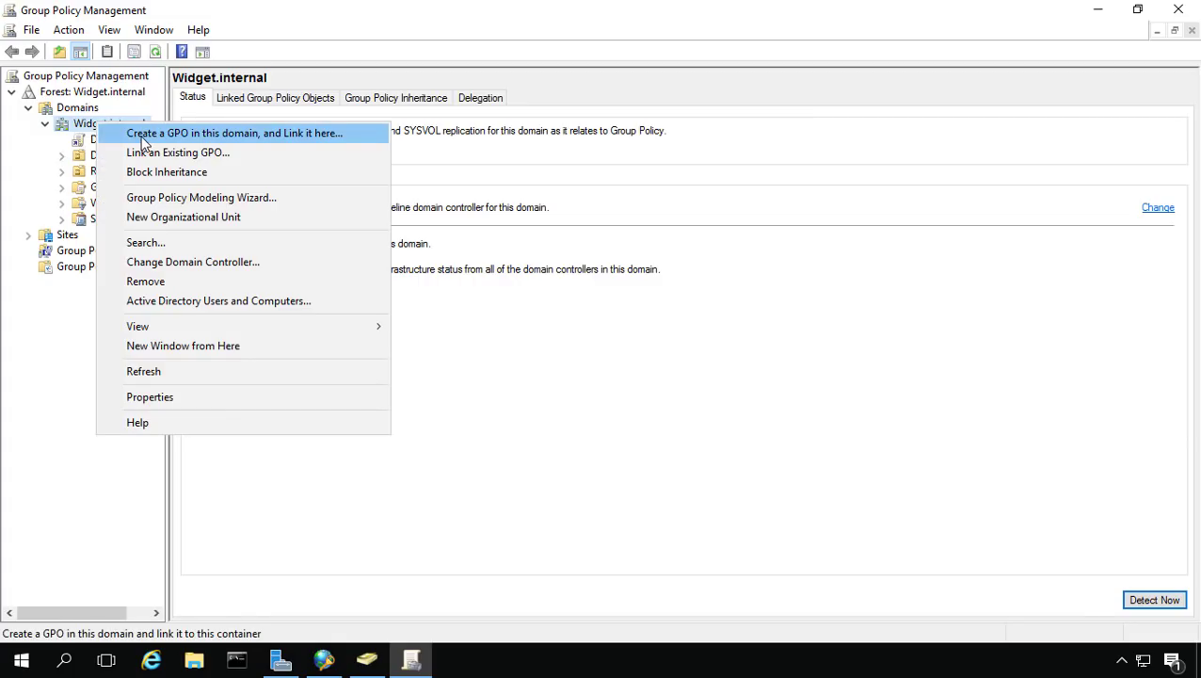
left_click(140, 138)
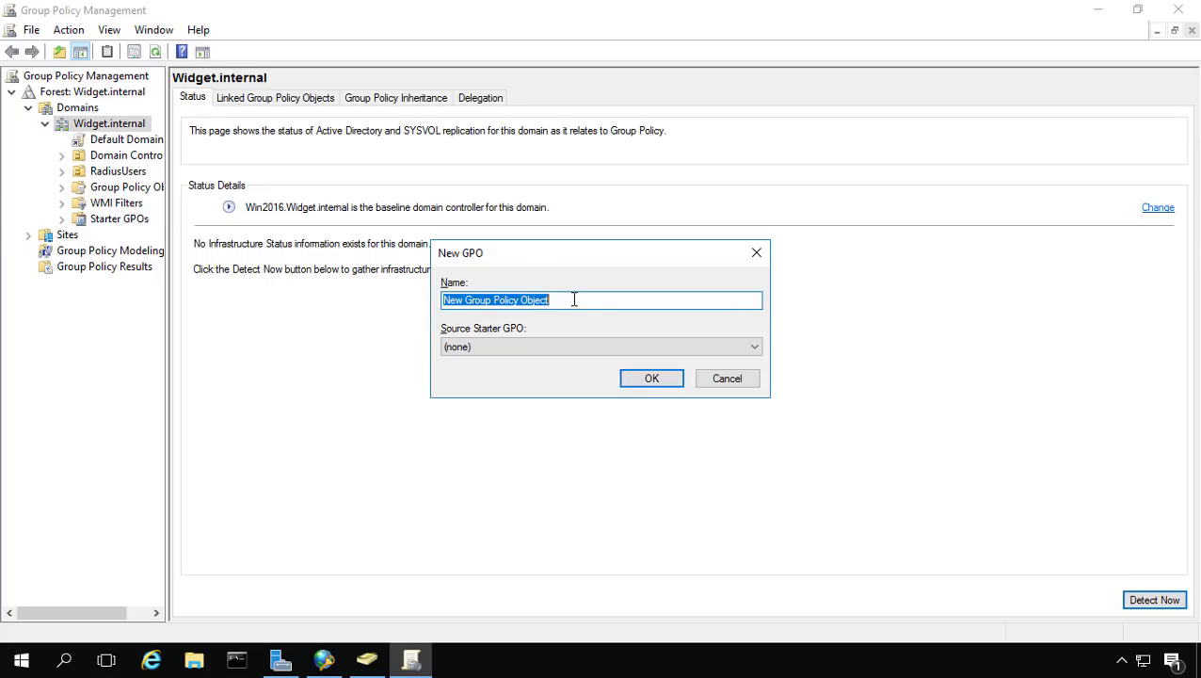
type("RadiusPolic")
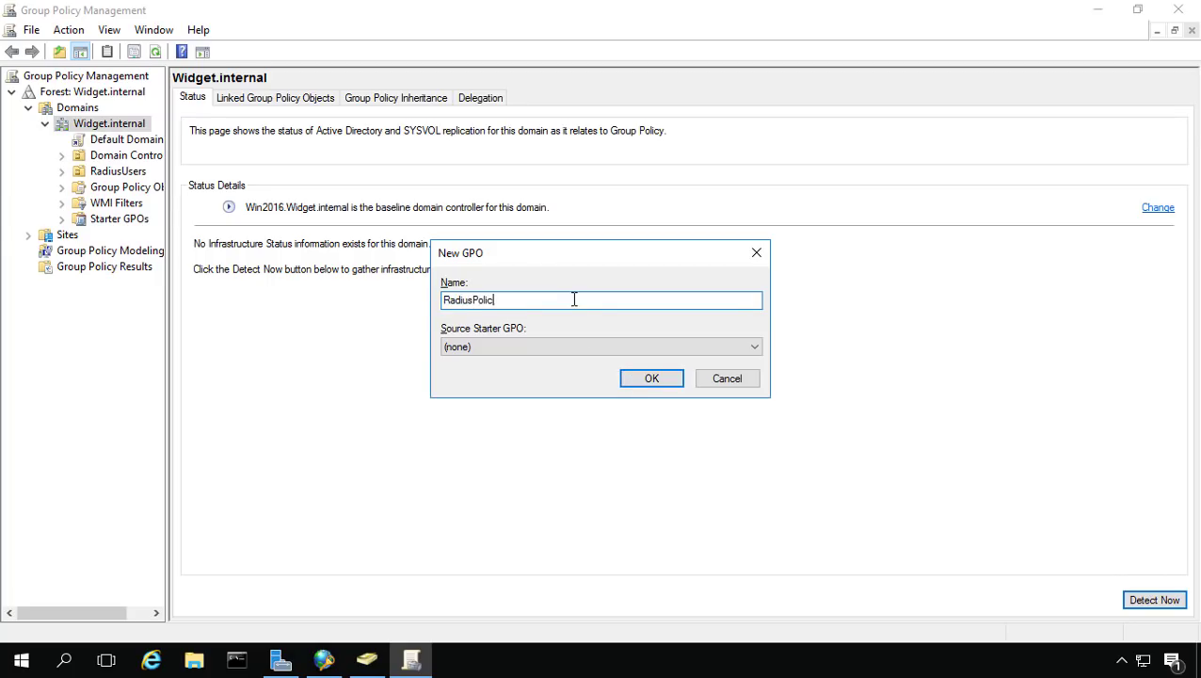
type("y")
key("Return")
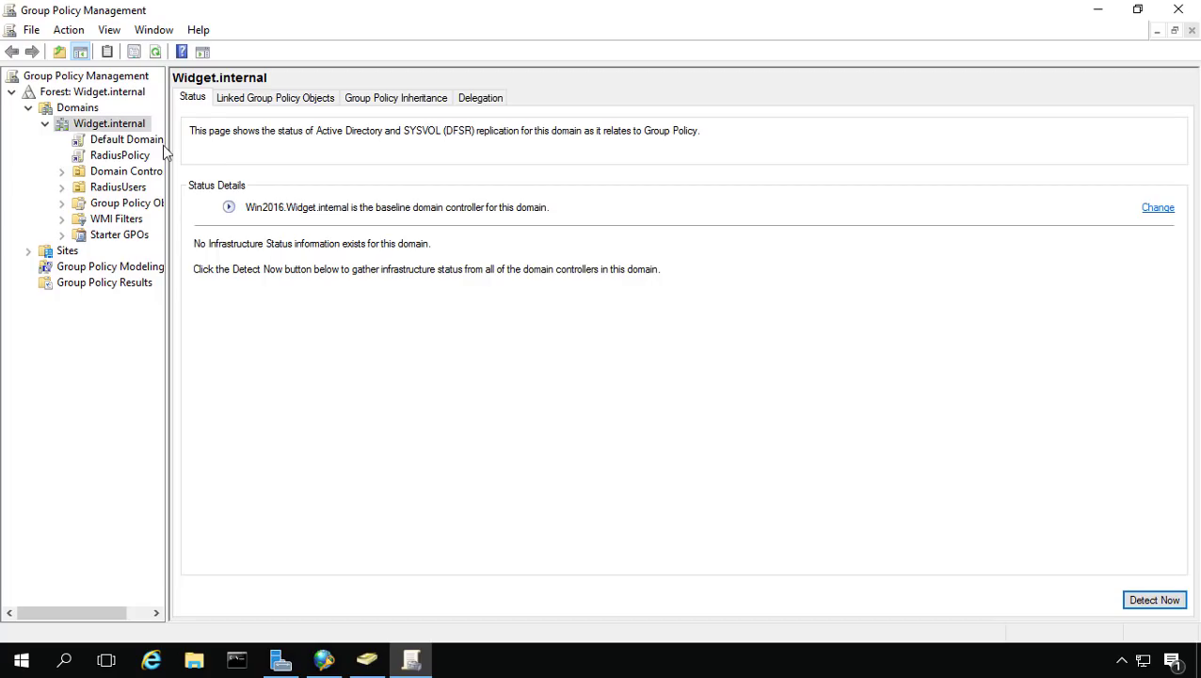
Step: Add the RadPCs group to RadiusPolicy's security filtering, including Computers in the object types and checking the name against the directory
left_click(125, 161)
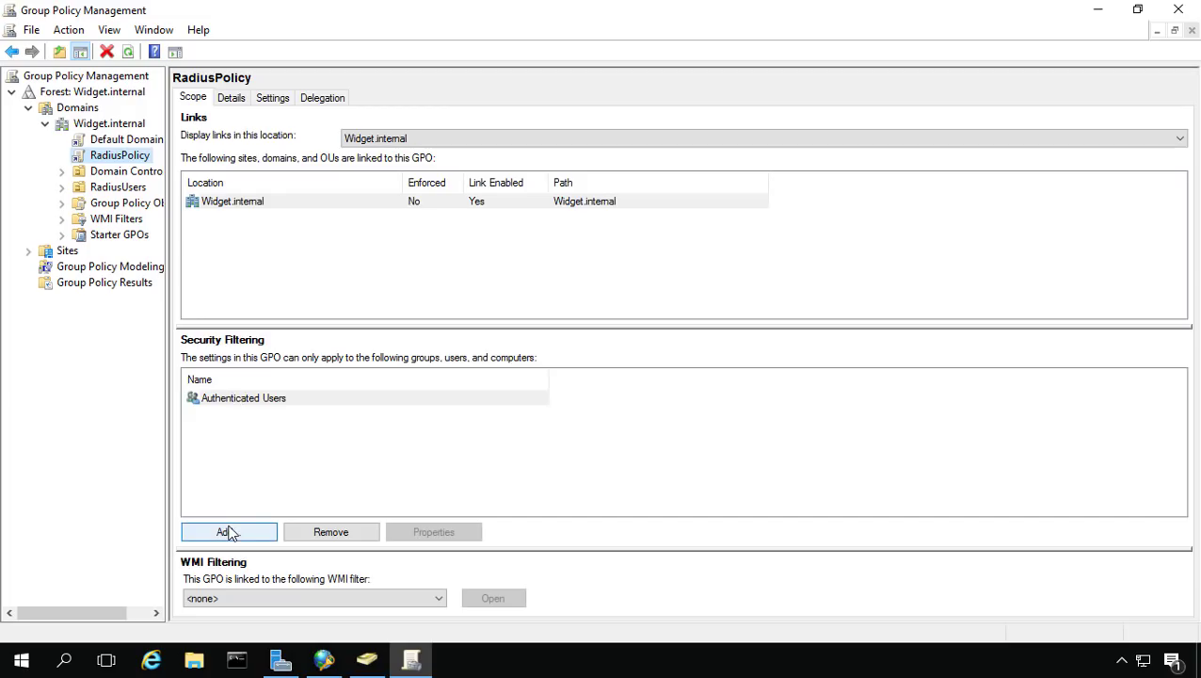
left_click(228, 533)
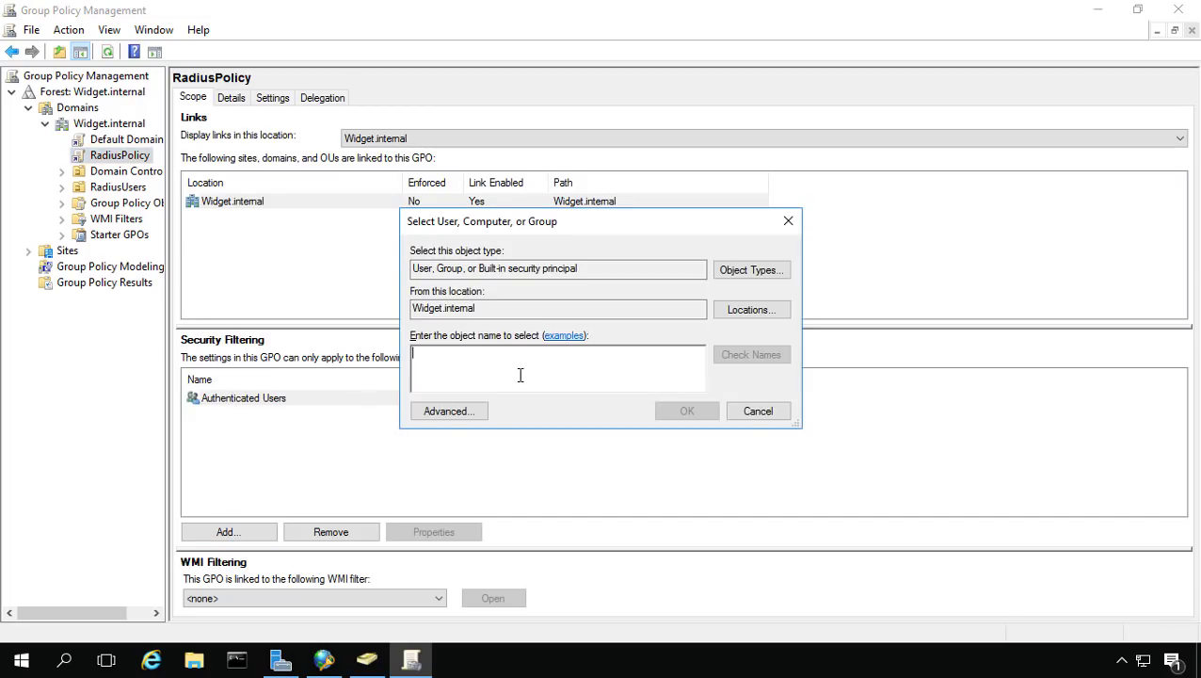
type("radpcs")
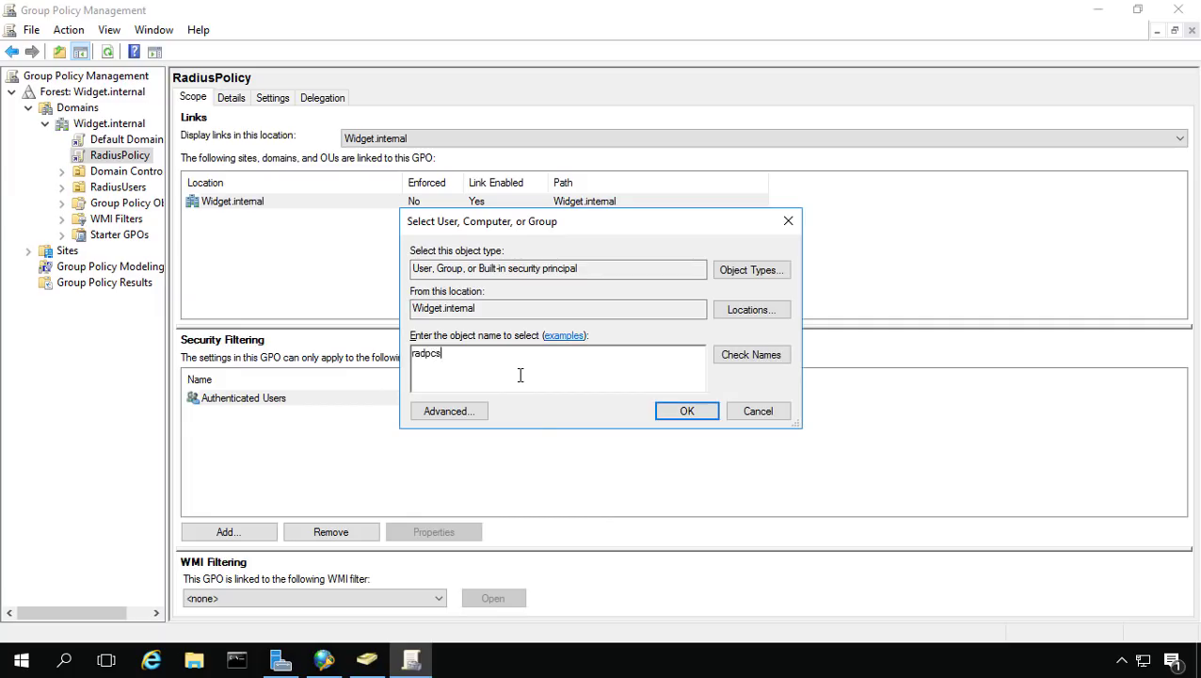
left_click(717, 270)
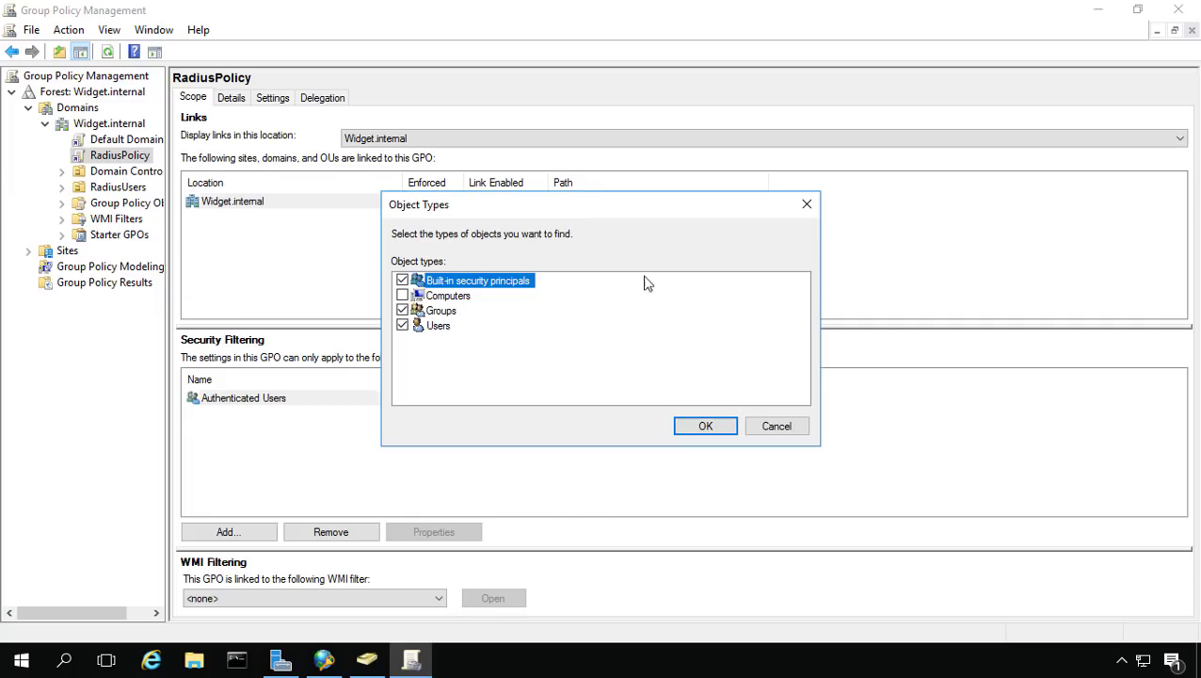
left_click(401, 296)
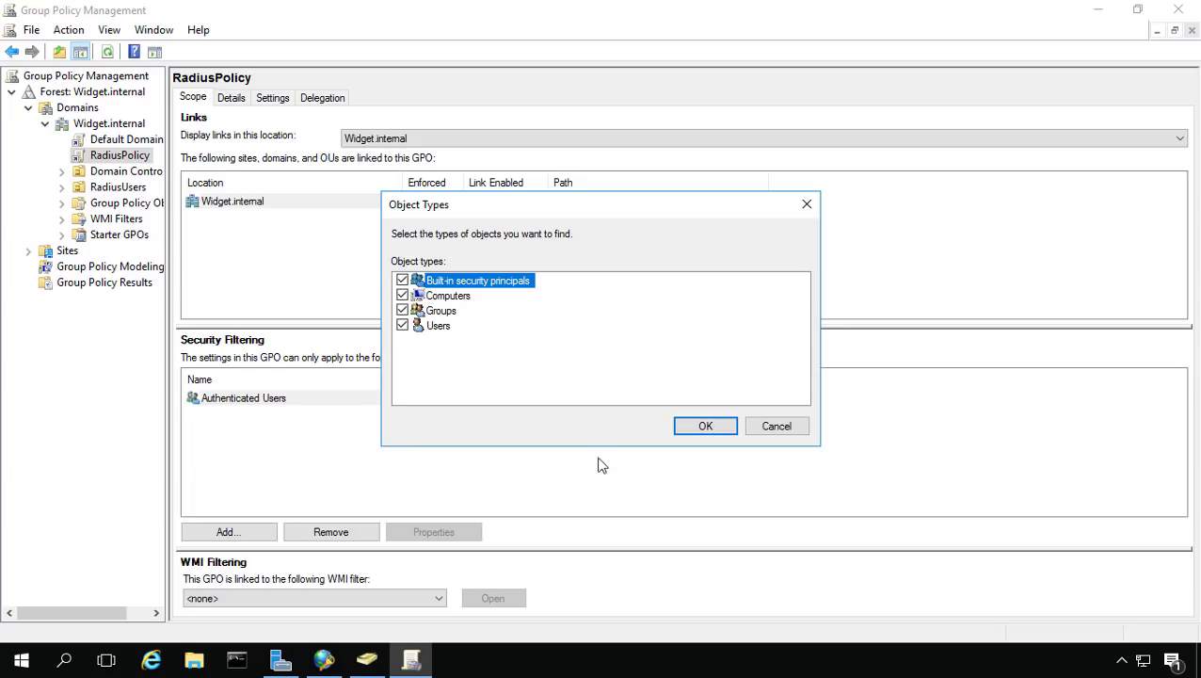
left_click(695, 431)
left_click(744, 358)
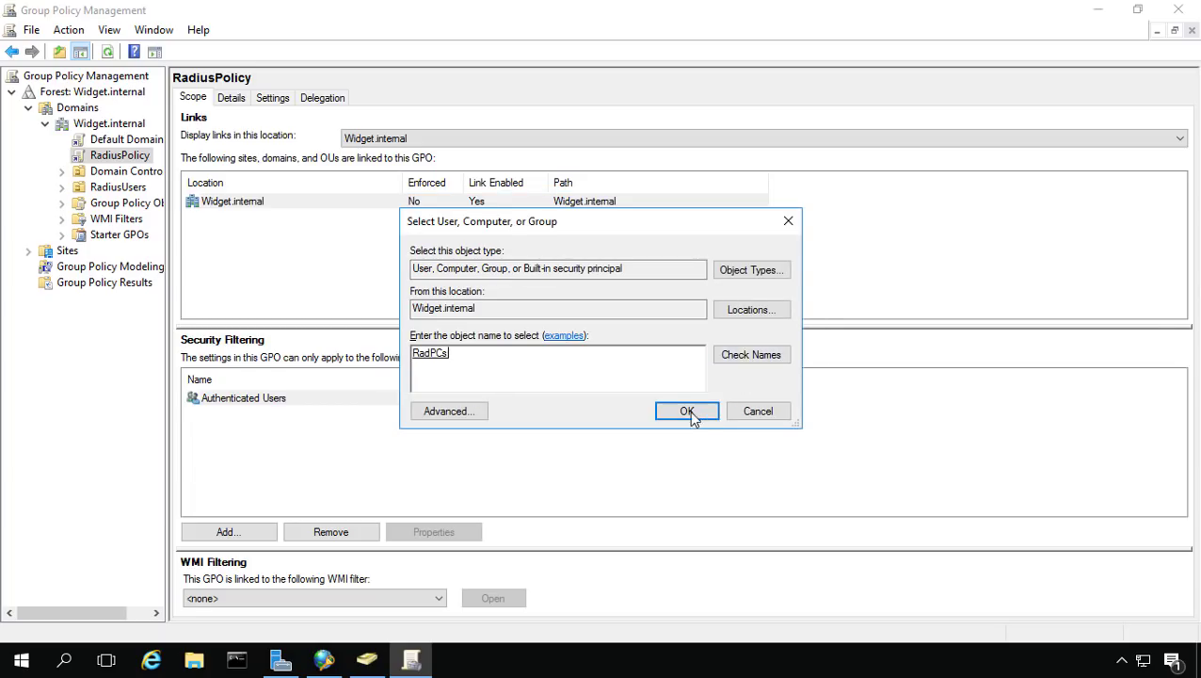
left_click(686, 412)
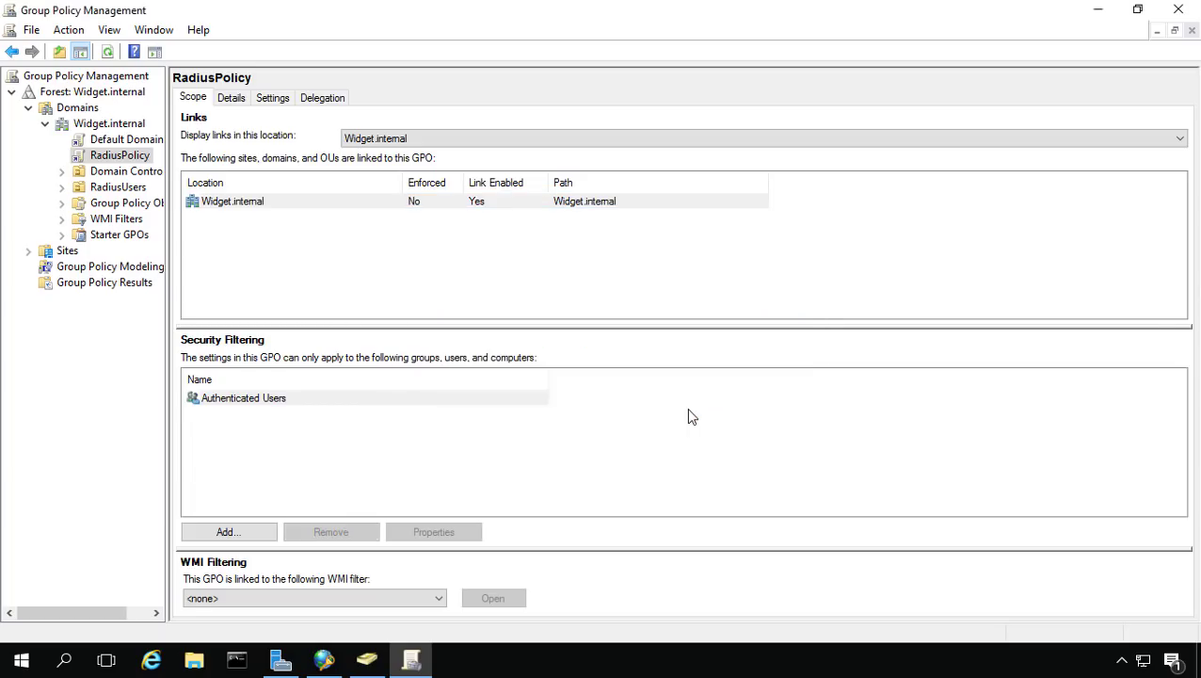
left_click(300, 400)
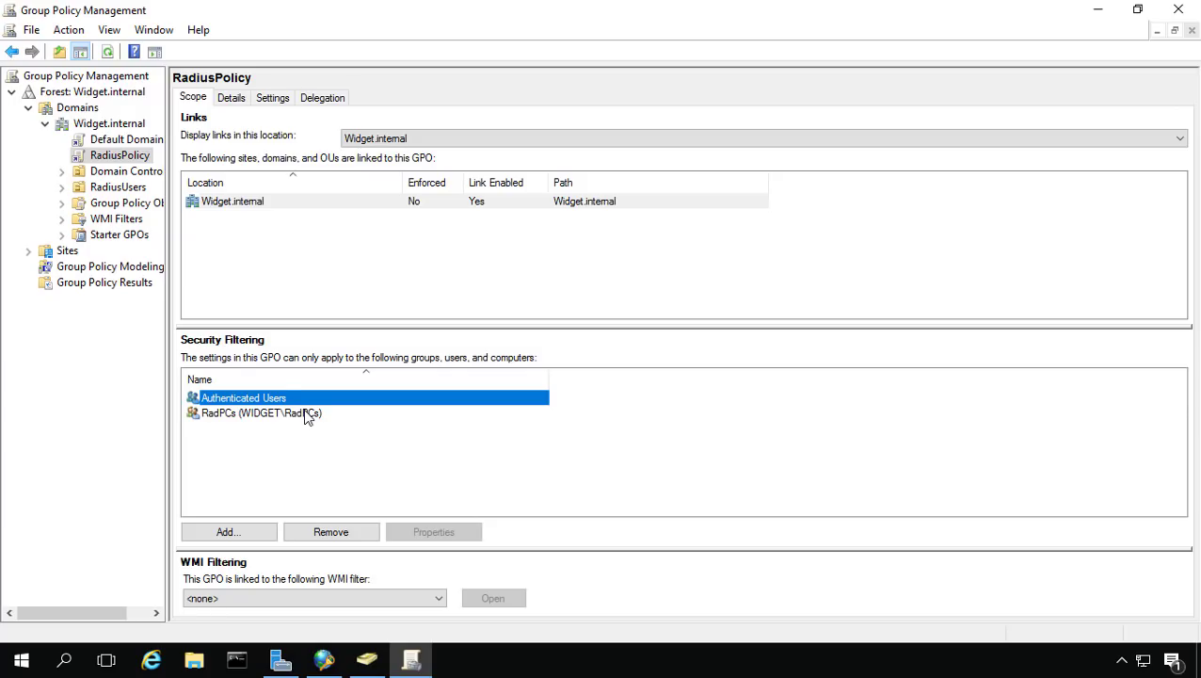
left_click(309, 416)
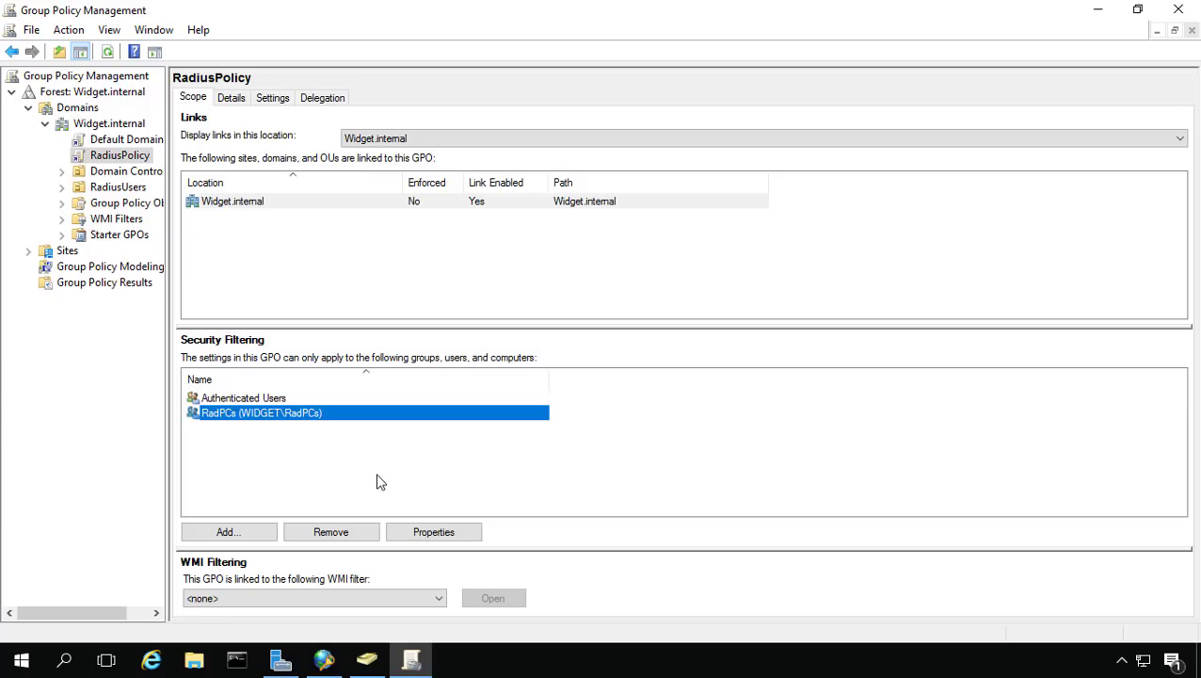
Step: Open RadiusPolicy for editing and show the Public Key Policies under Computer Configuration, Policies, Windows Settings, Security Settings
right_click(133, 159)
left_click(174, 167)
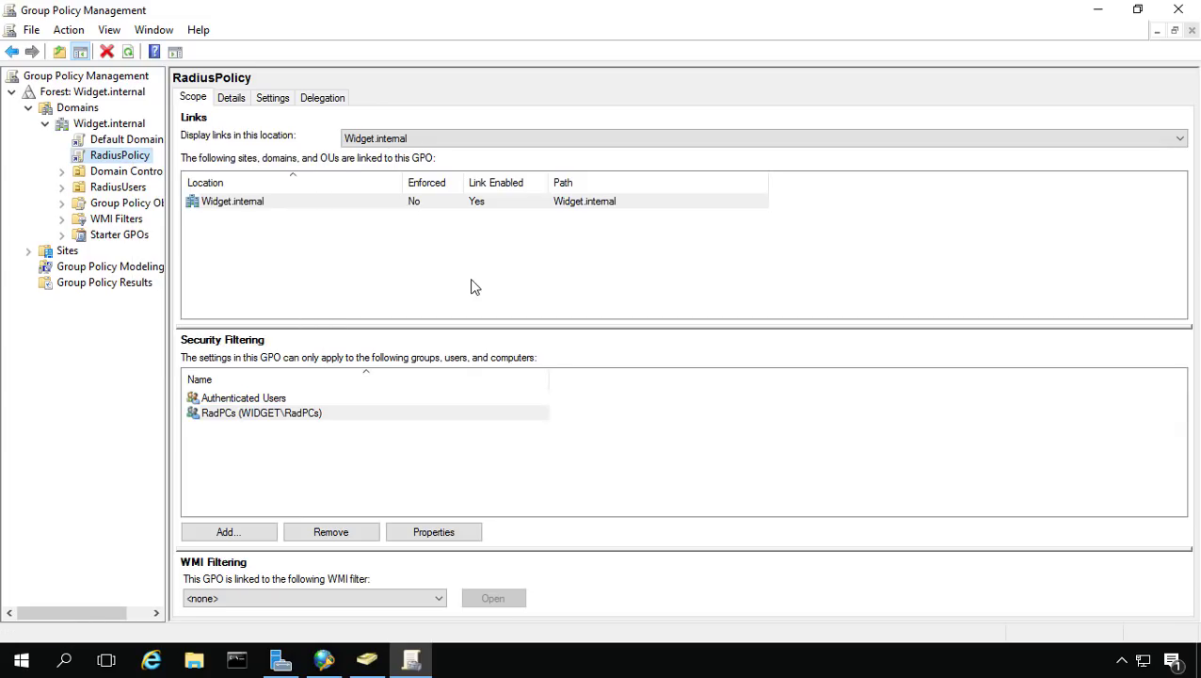
left_click(713, 82)
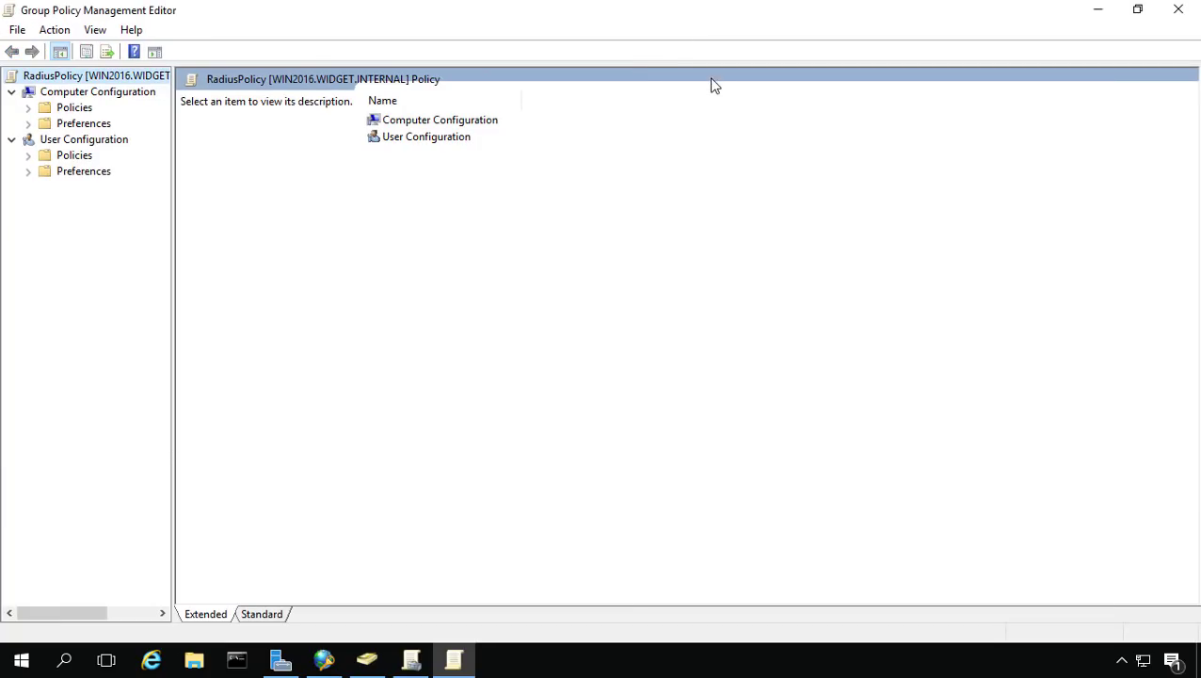
double_click(79, 111)
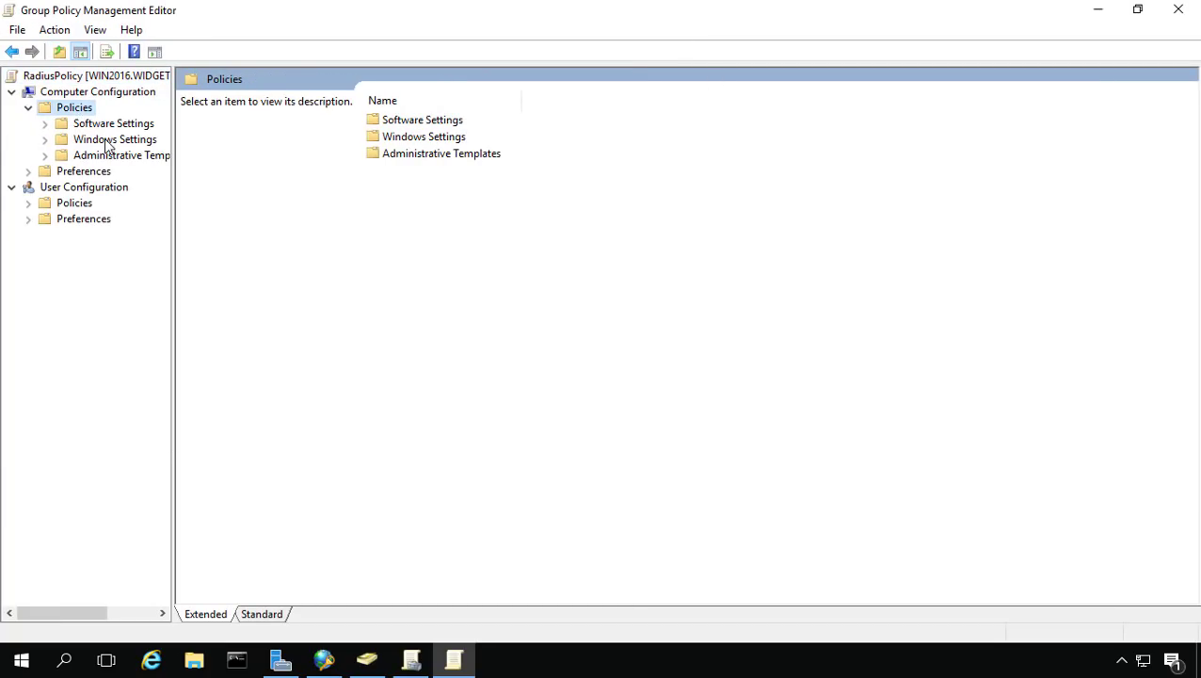
left_click(106, 141)
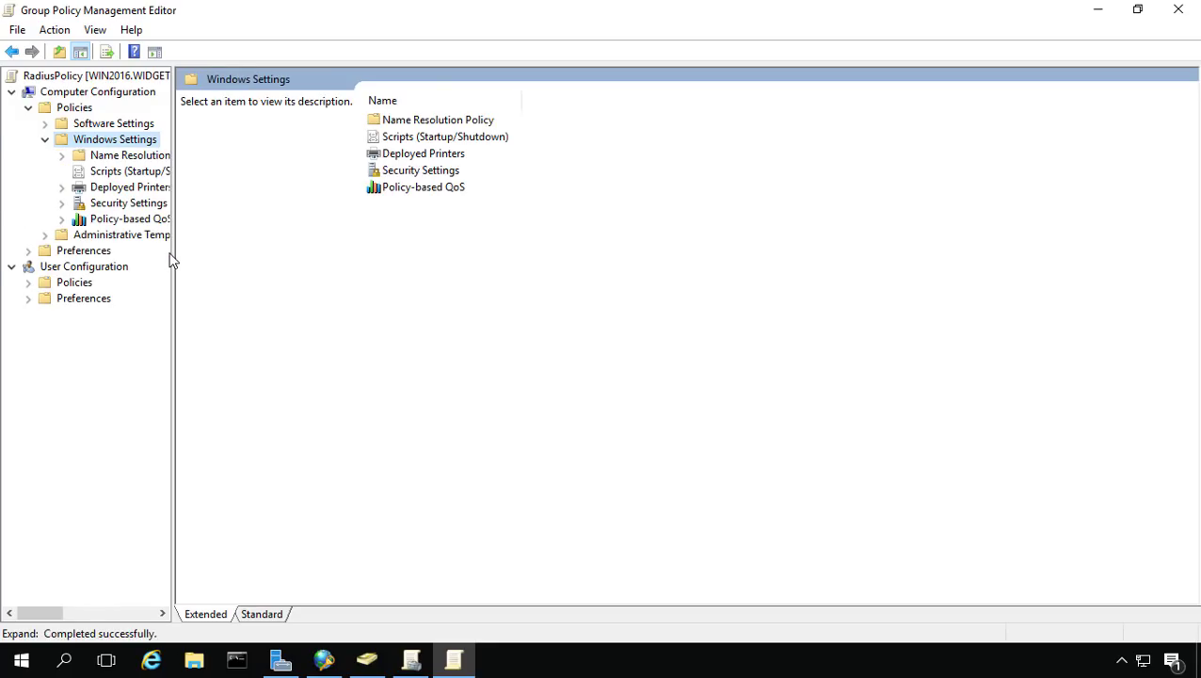
left_click_drag(174, 261, 282, 263)
left_click(149, 205)
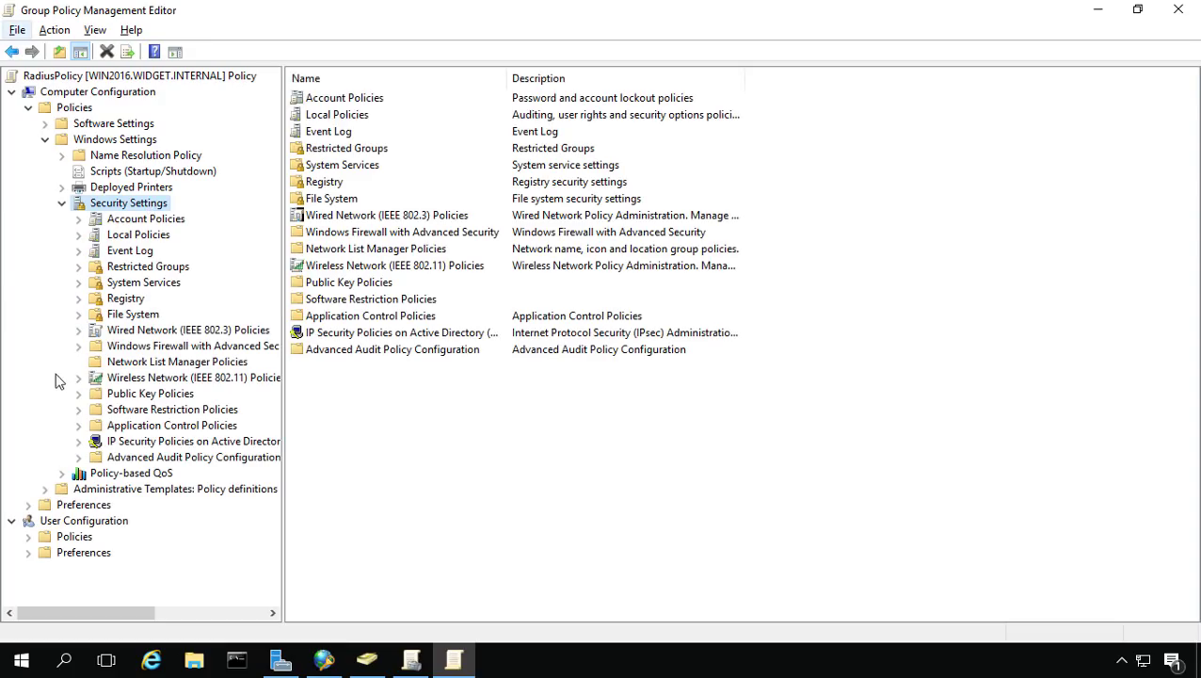
left_click(139, 395)
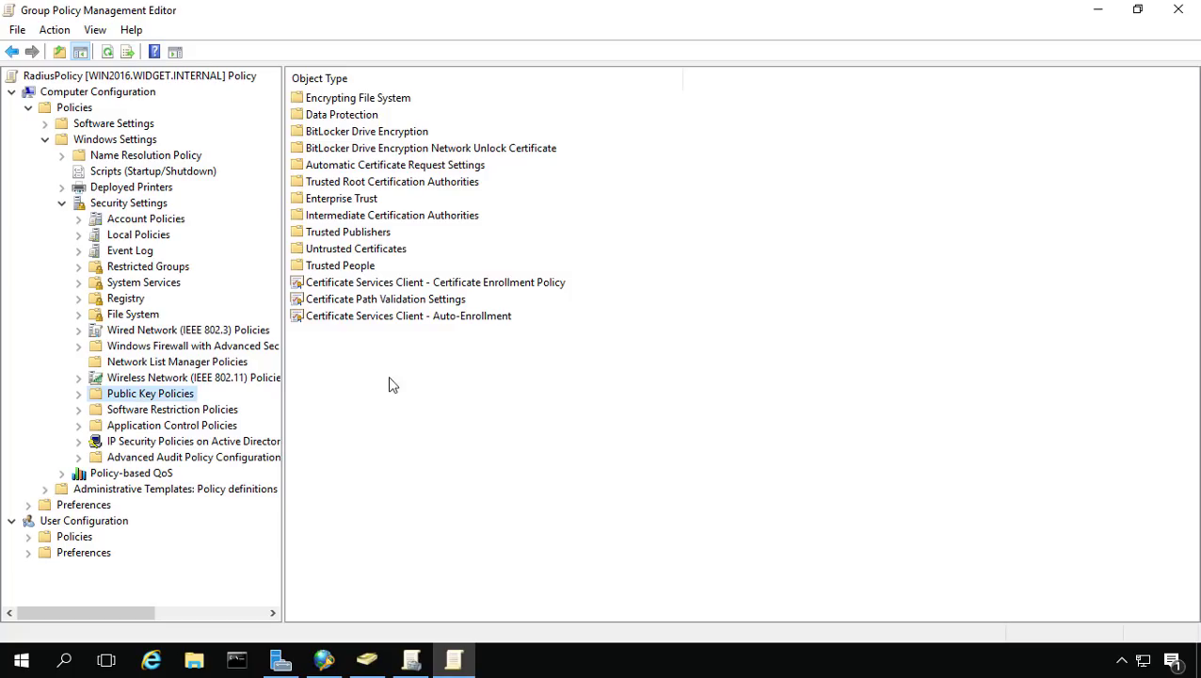
Step: Enable Certificate Services Client auto-enrollment, including renewing expired certificates and updating certificates that use certificate templates
left_click(434, 320)
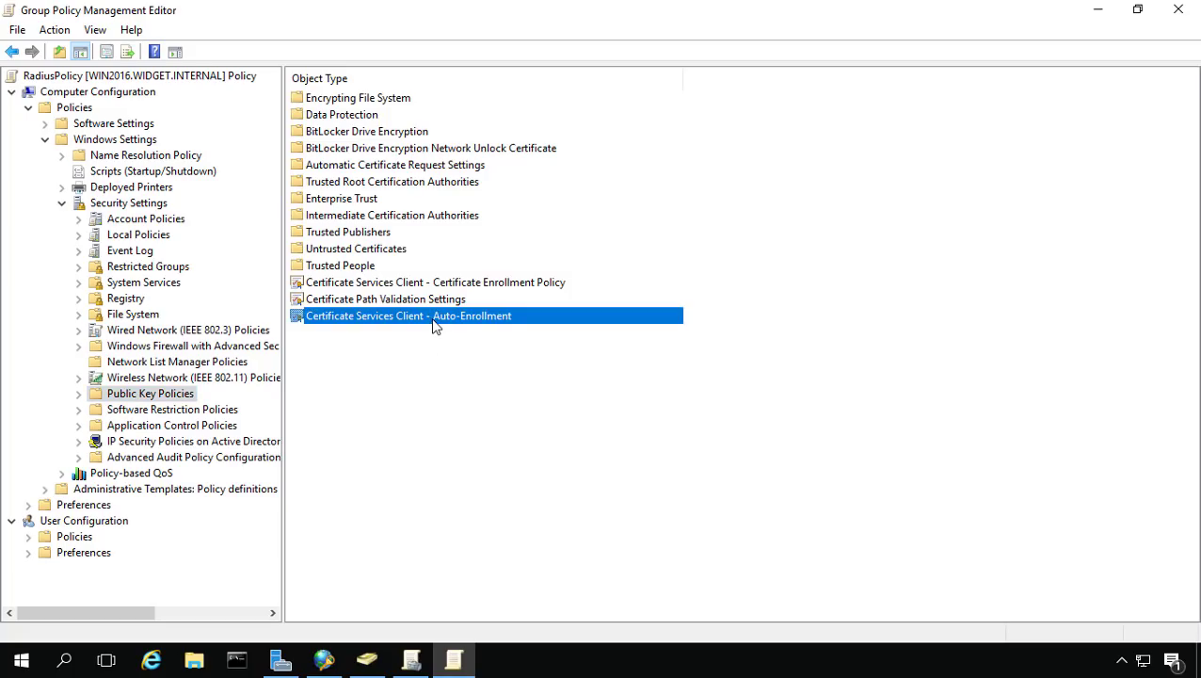
double_click(443, 322)
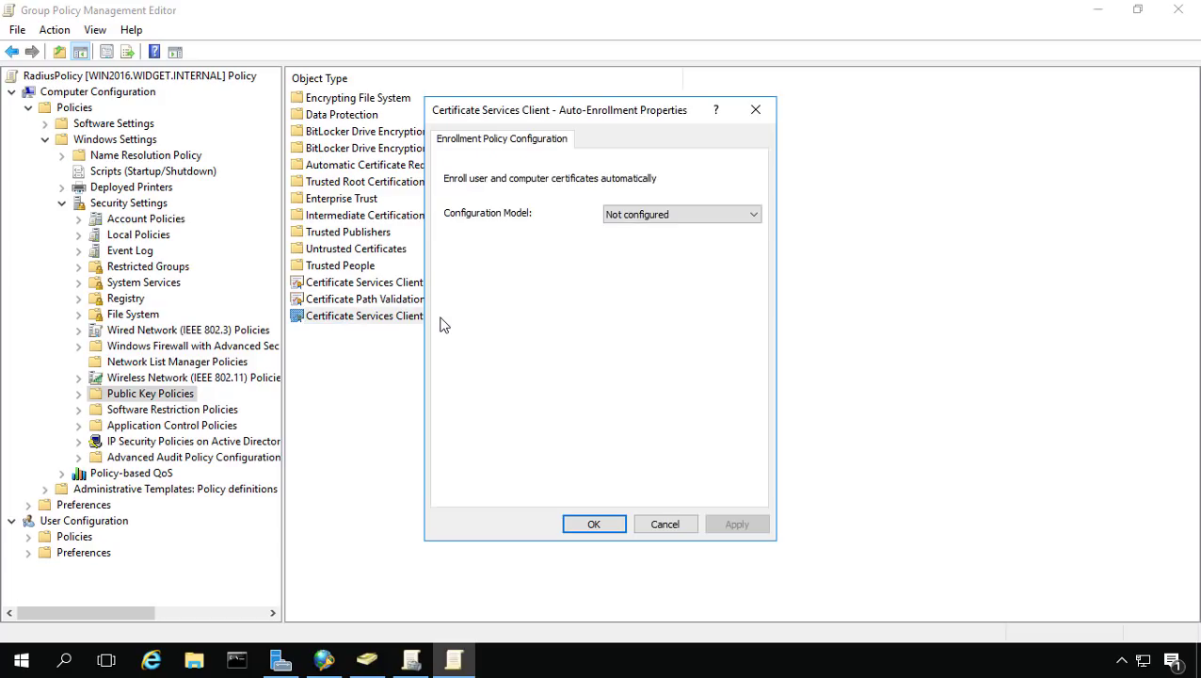
left_click(697, 216)
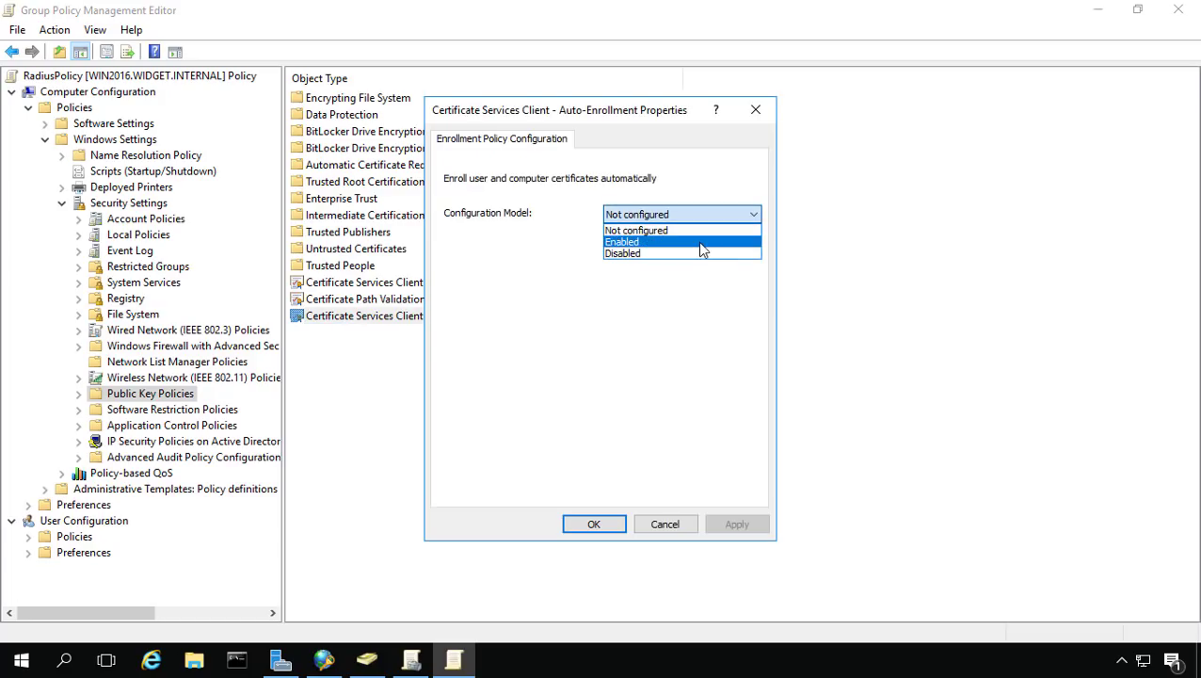
left_click(699, 242)
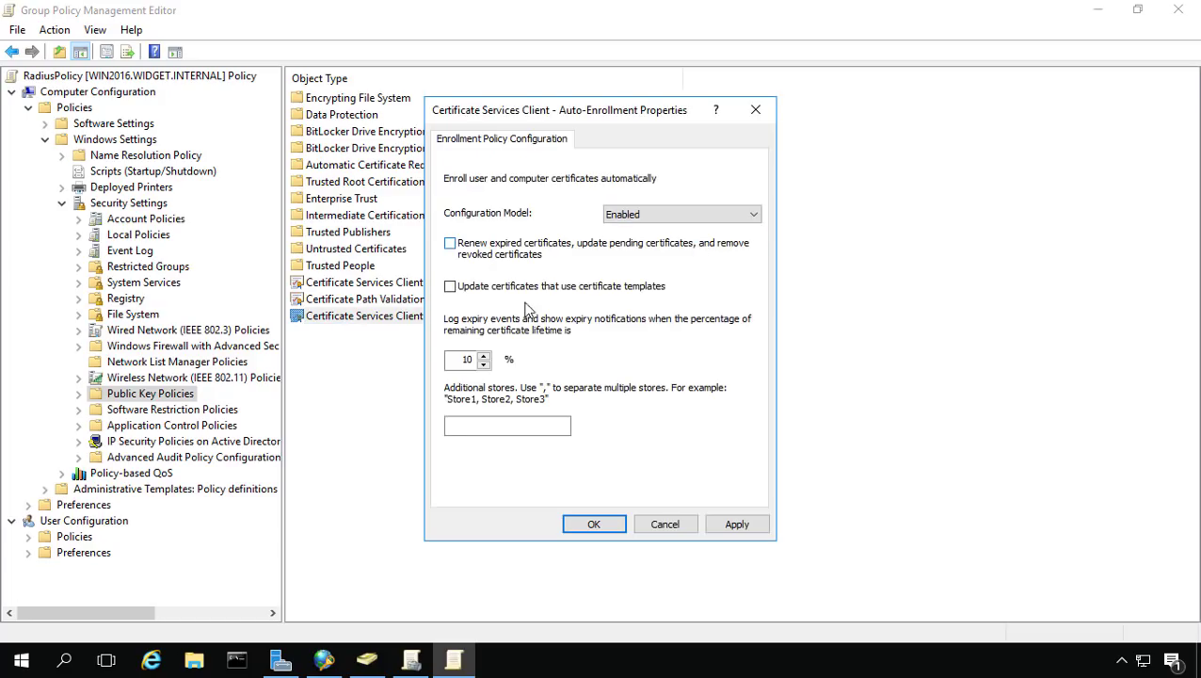
left_click(451, 244)
left_click(451, 287)
left_click(724, 523)
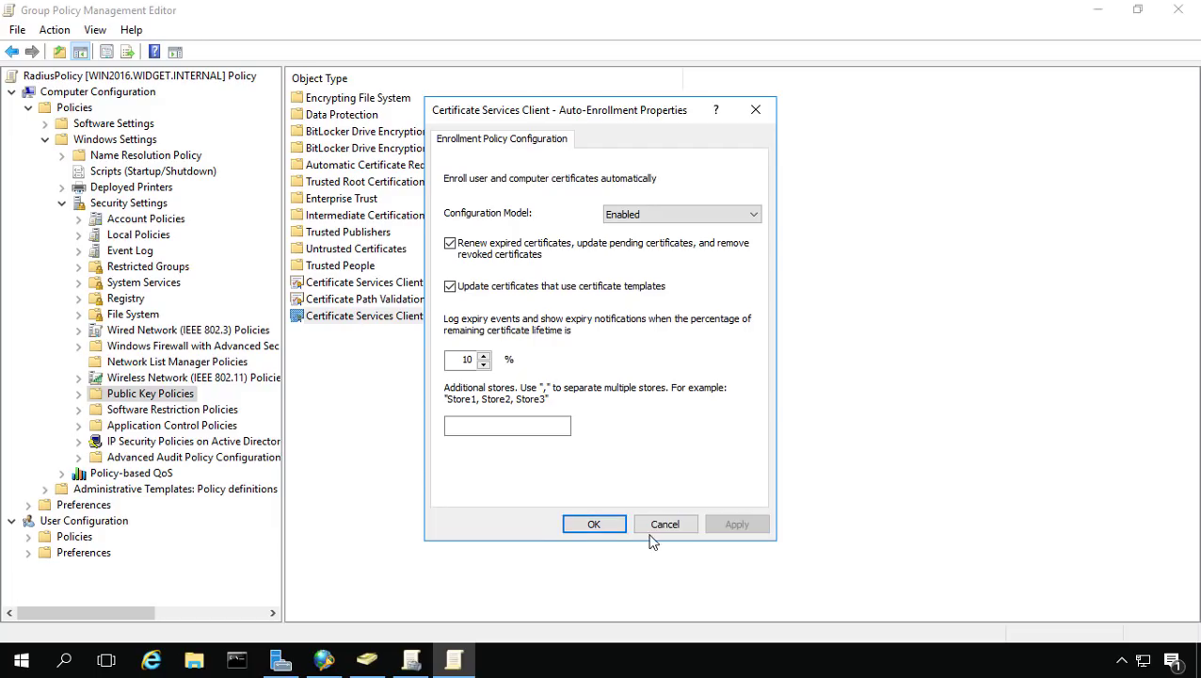
left_click(594, 524)
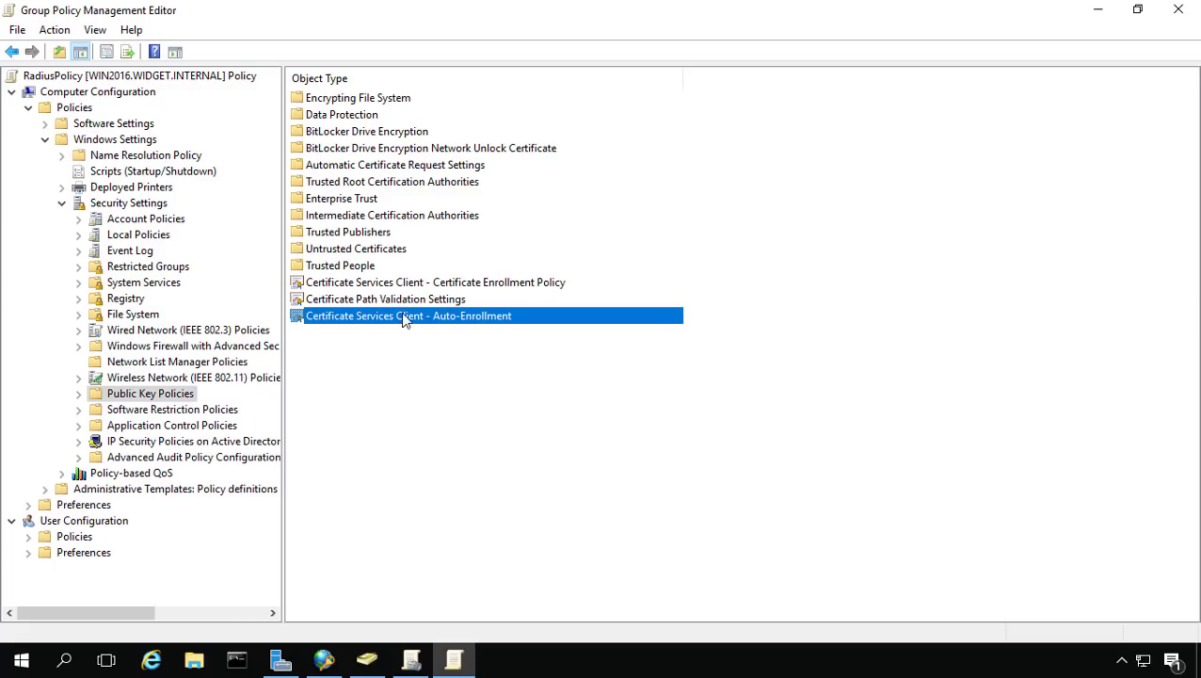
Step: Create an automatic certificate request in the Automatic Certificate Request Settings using the Computer template
left_click(414, 168)
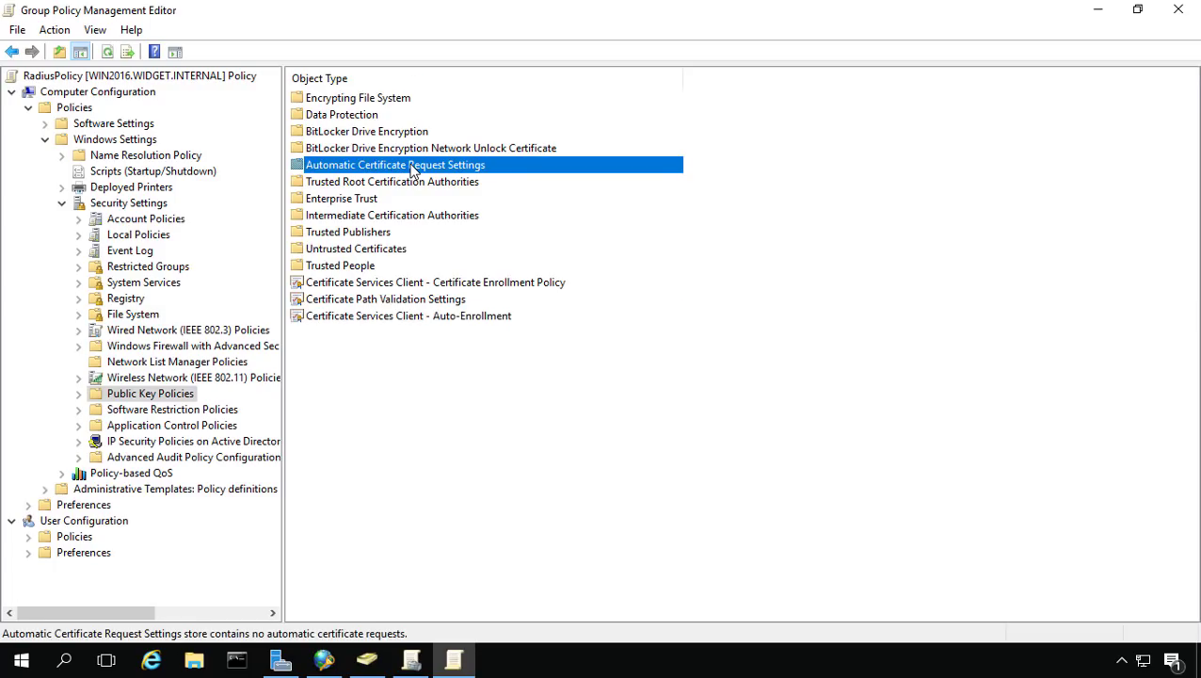
double_click(411, 168)
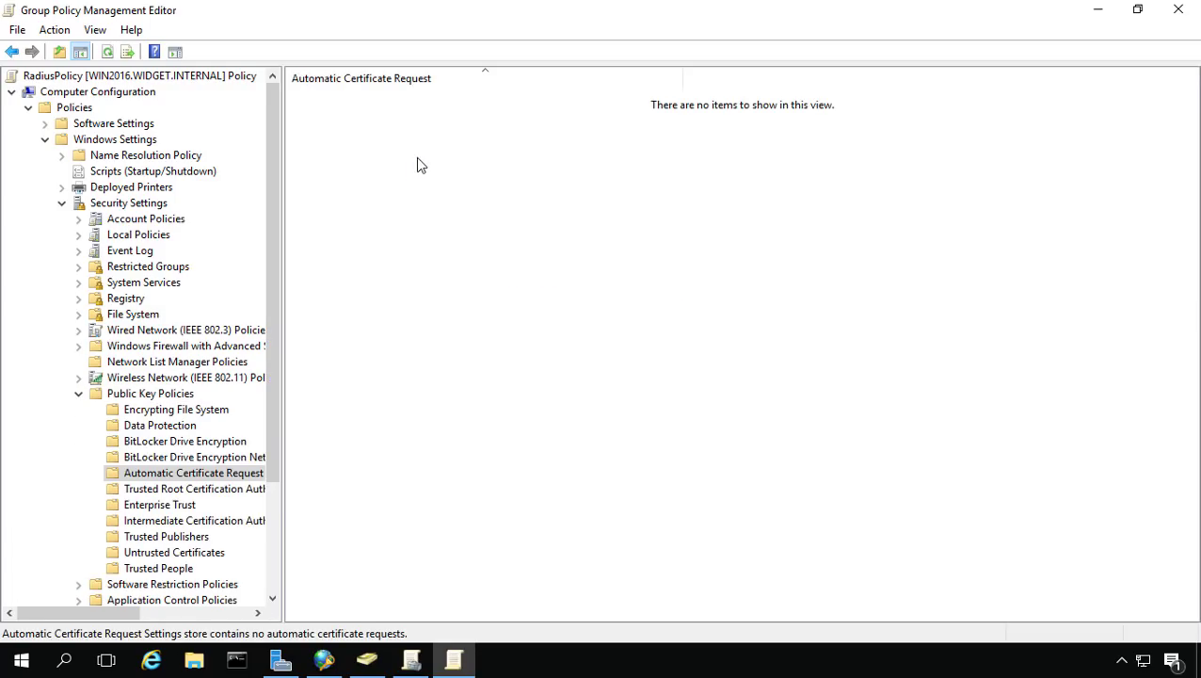
right_click(420, 158)
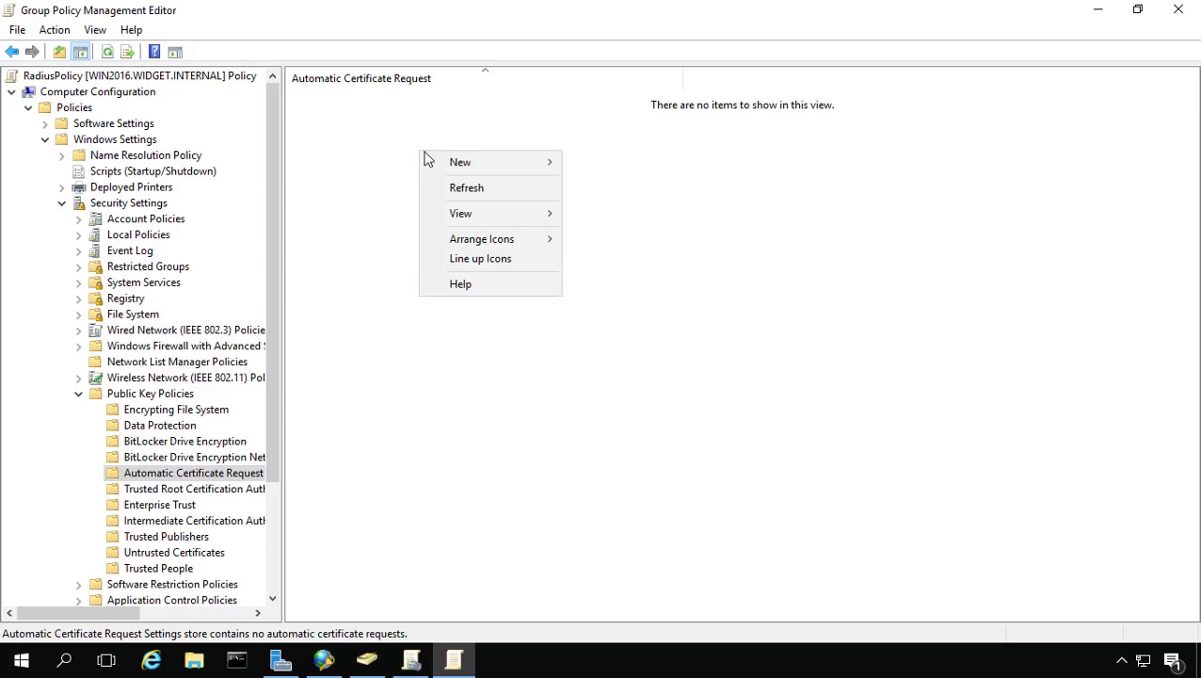
mouse_move(455, 164)
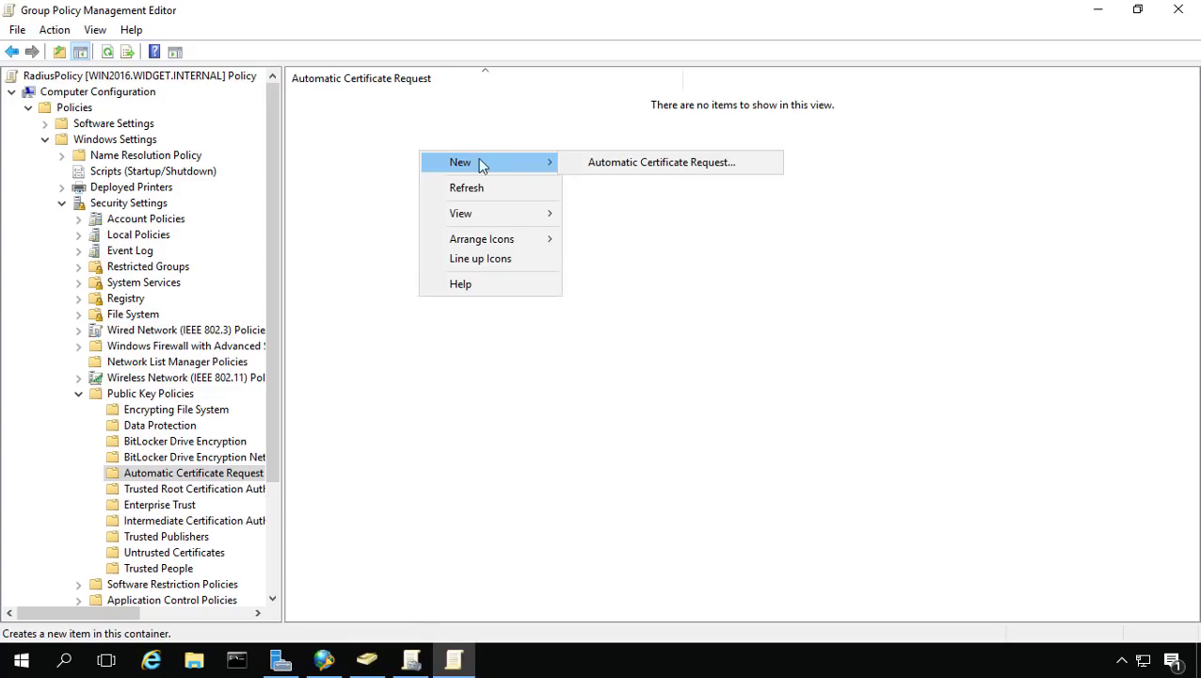
left_click(598, 164)
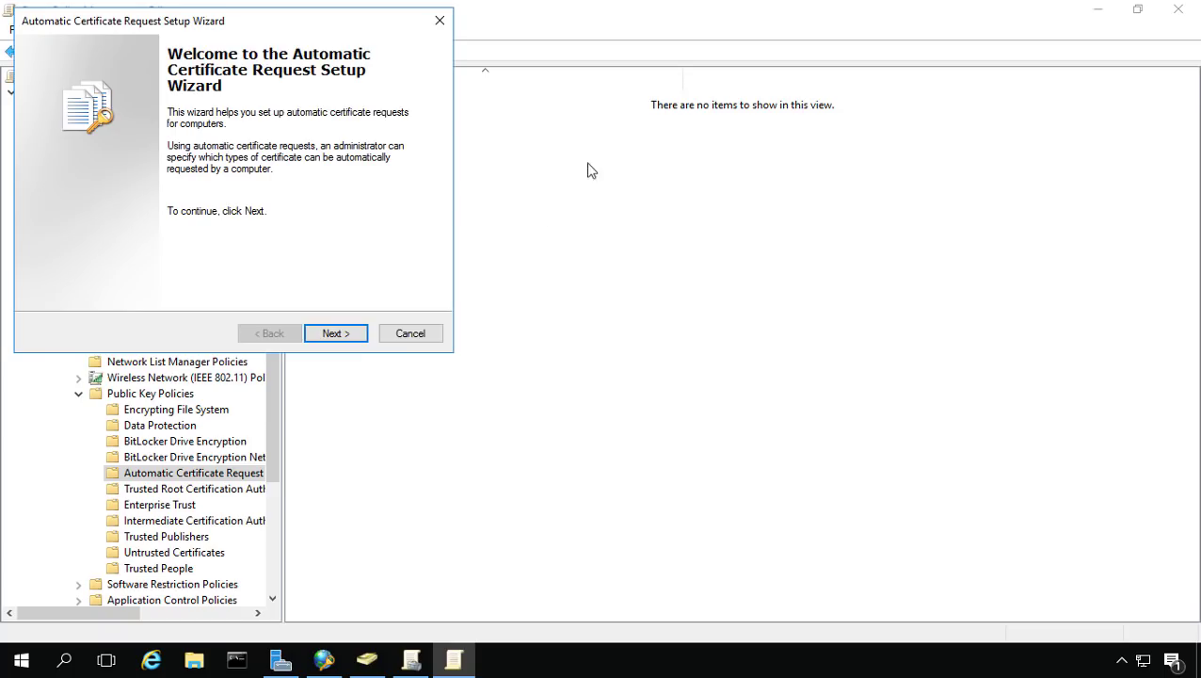
left_click_drag(279, 32, 652, 47)
left_click(708, 353)
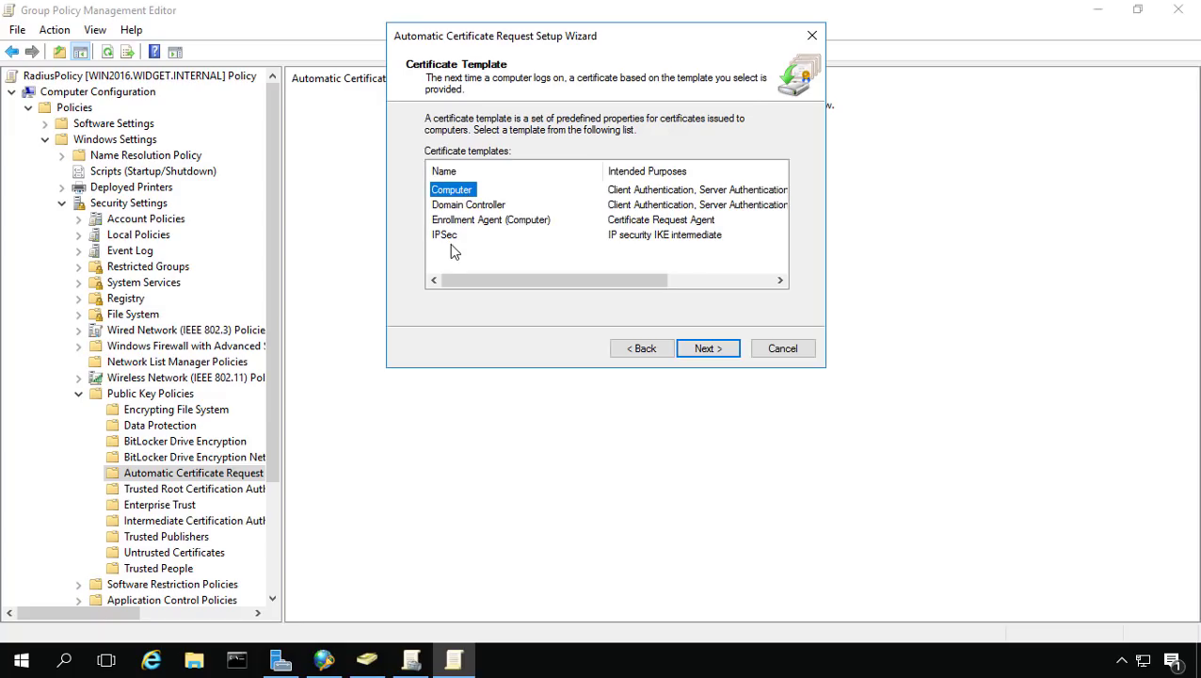
left_click(450, 207)
left_click(448, 234)
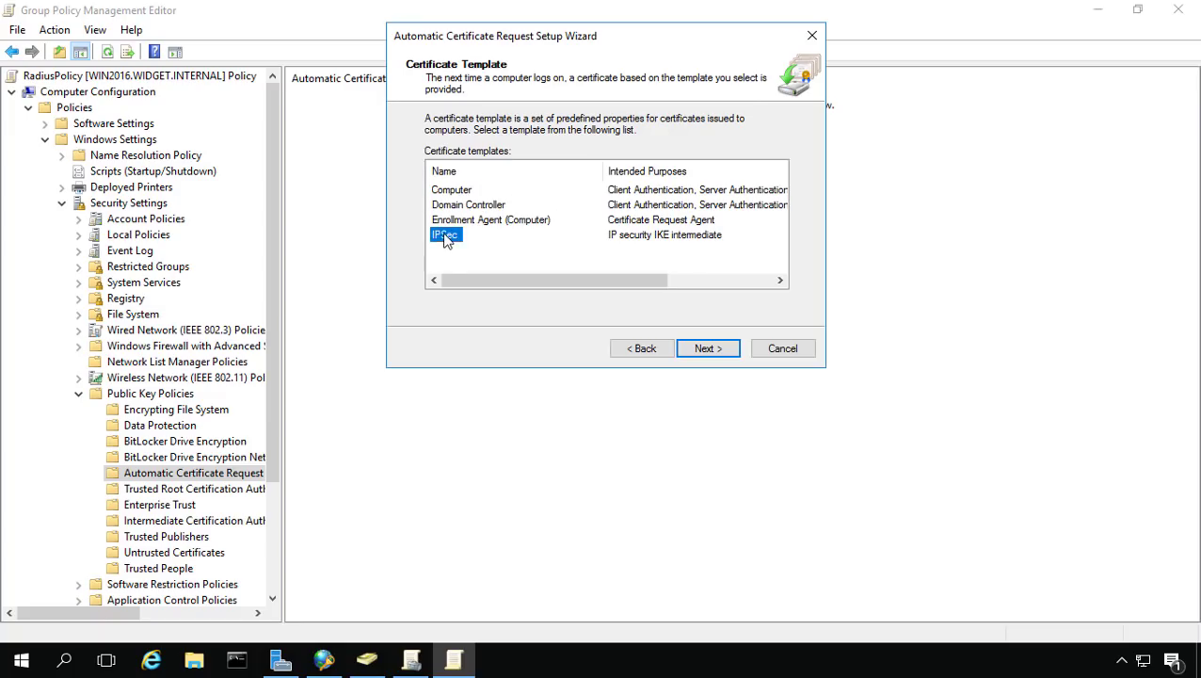
left_click(450, 191)
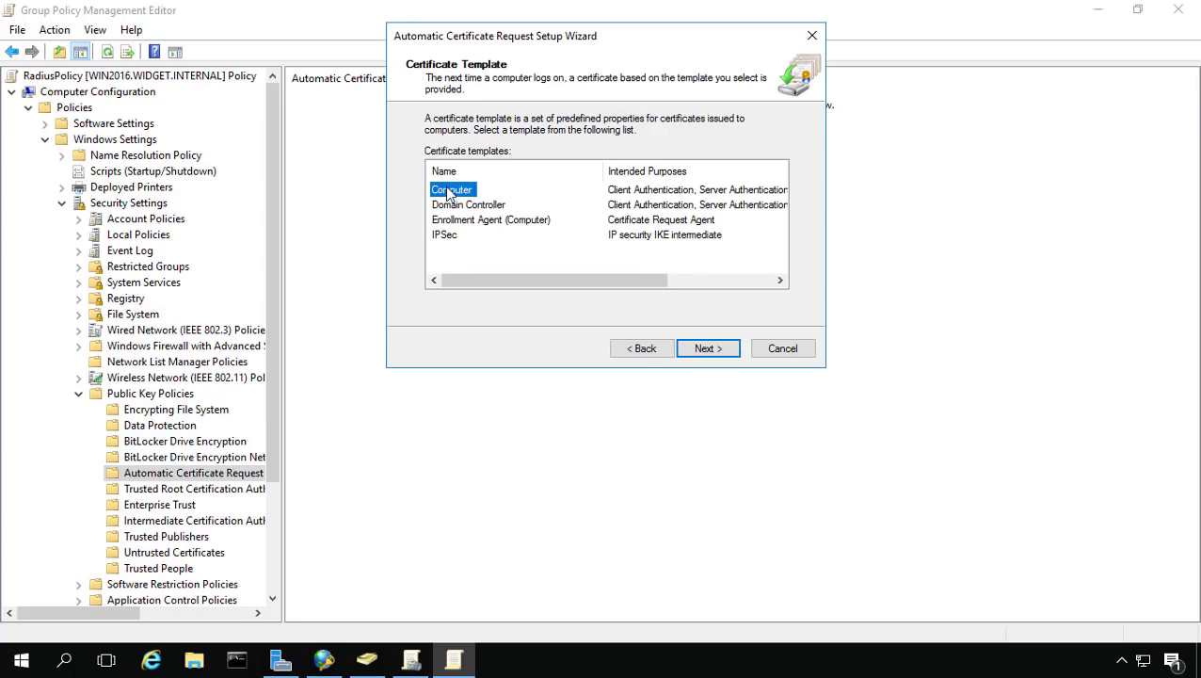
left_click(712, 355)
left_click(712, 354)
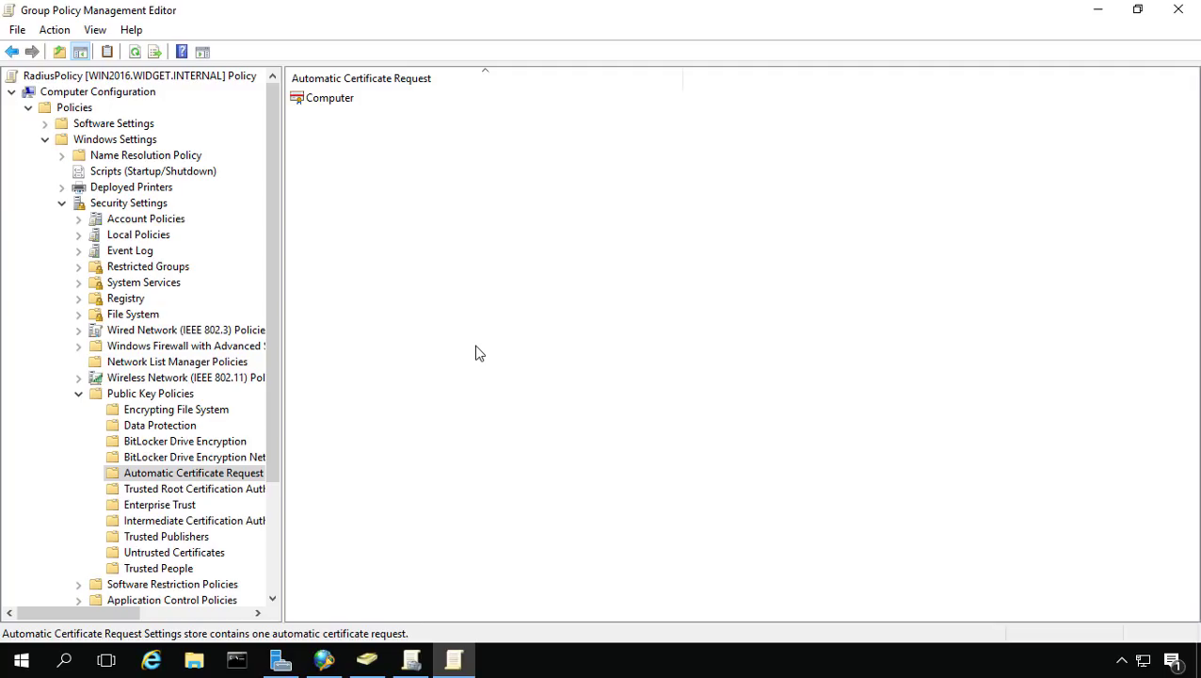
Step: Create a wireless network policy for Windows Vista and later releases, name it WAP Policy and clear its description
left_click(193, 380)
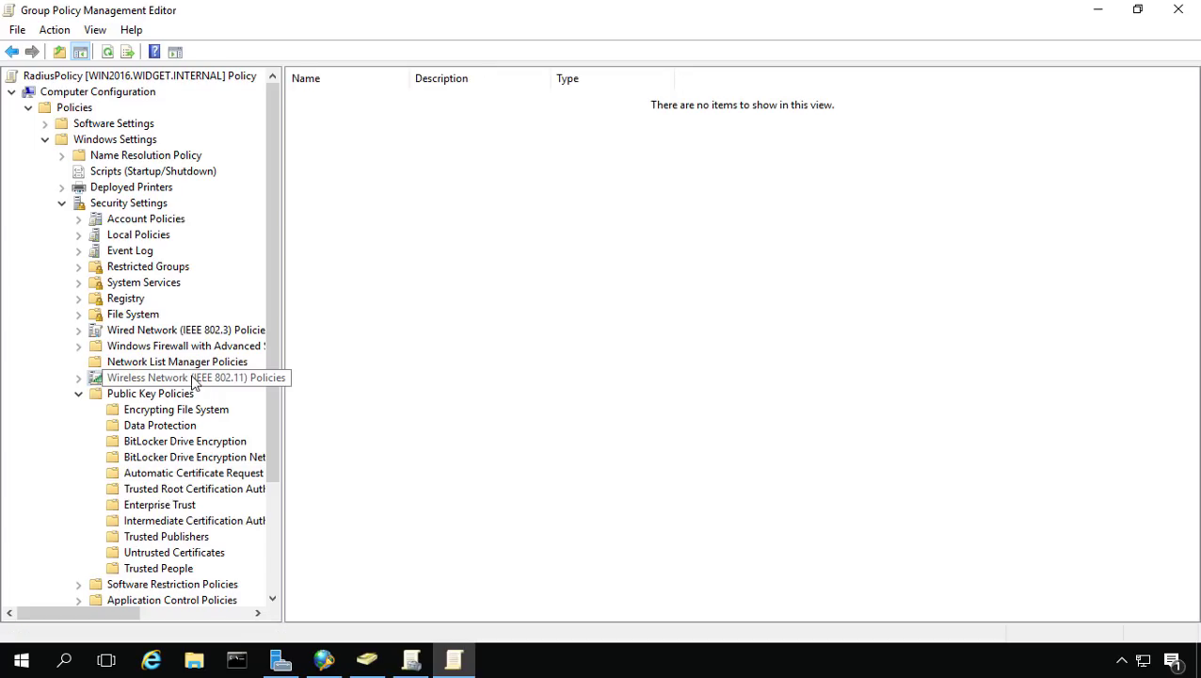
right_click(489, 151)
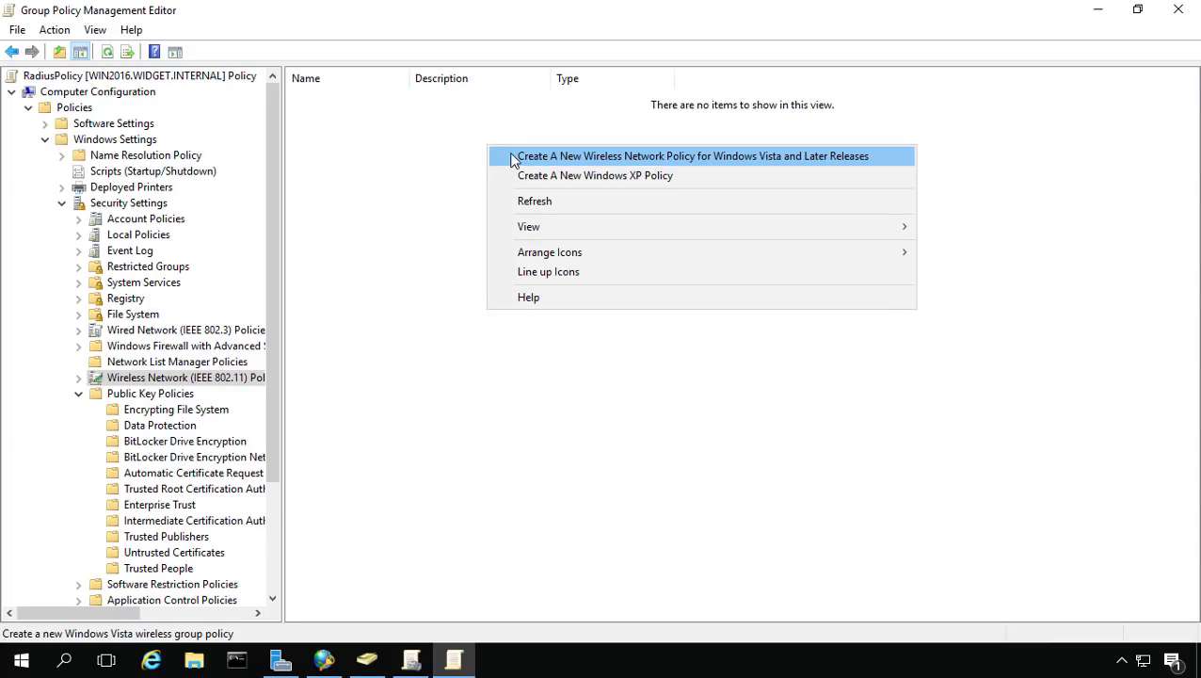
left_click(513, 157)
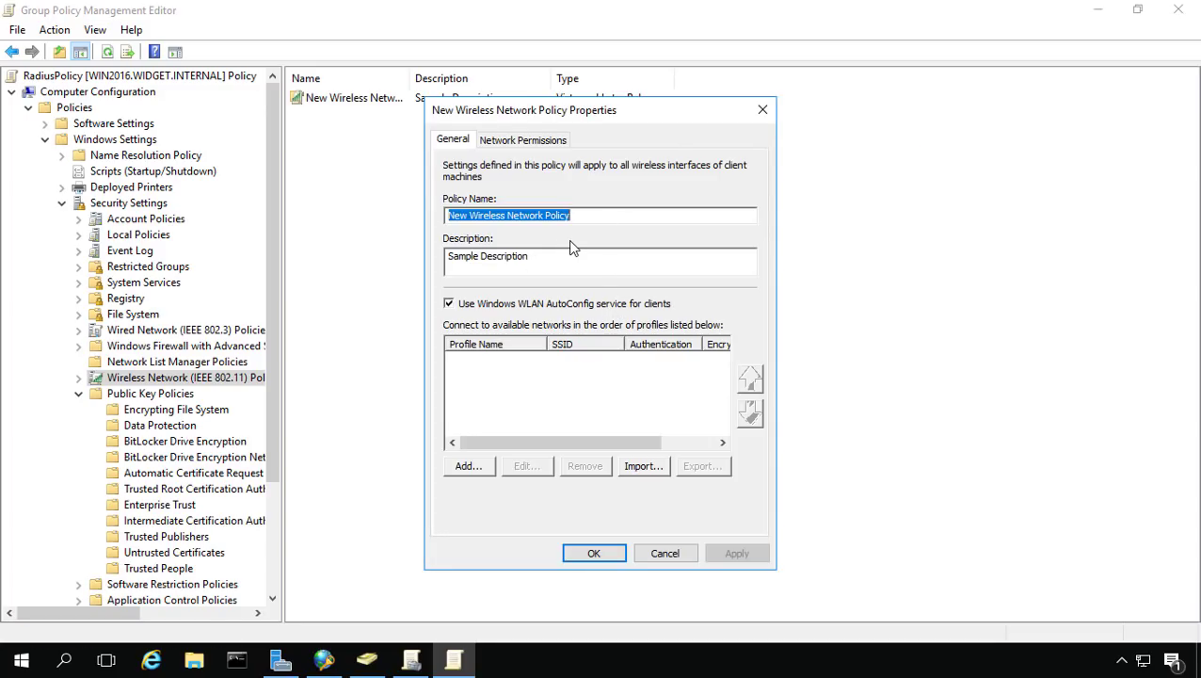
type("WAP Pol")
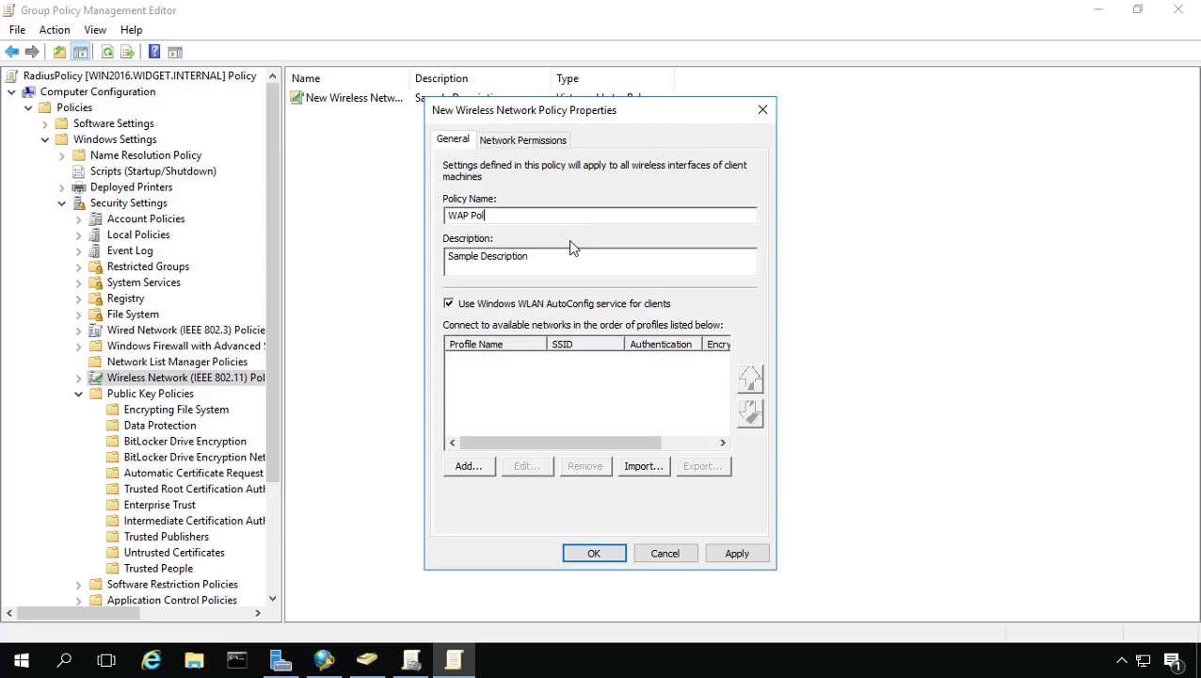
type("icy")
key("Tab")
key("BackSpace")
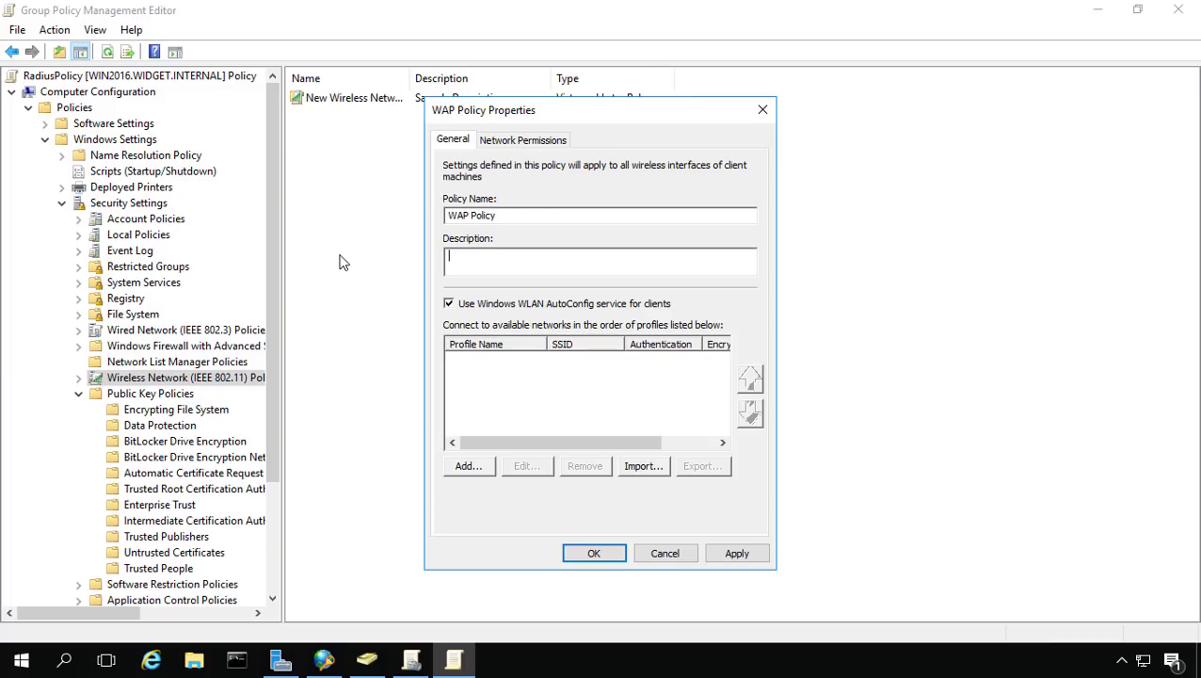
Step: Add an infrastructure profile named WAP Profile with the SSID Raddius2.4, with connecting to a more preferred network turned off
left_click(469, 467)
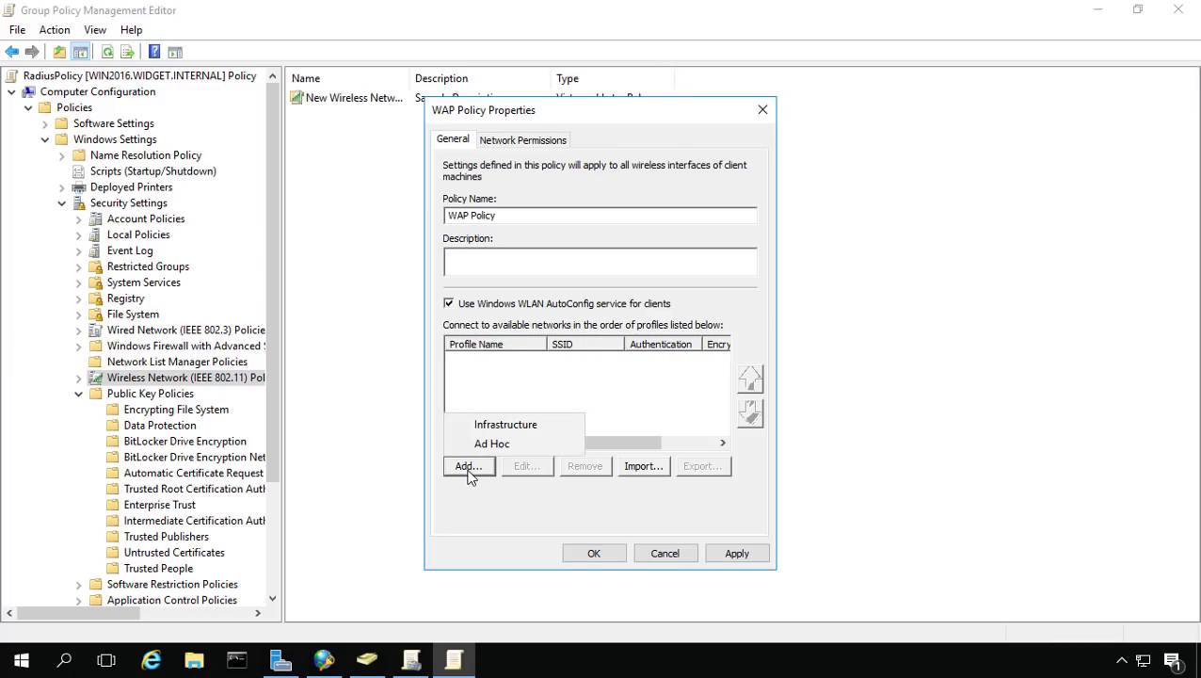
left_click(555, 429)
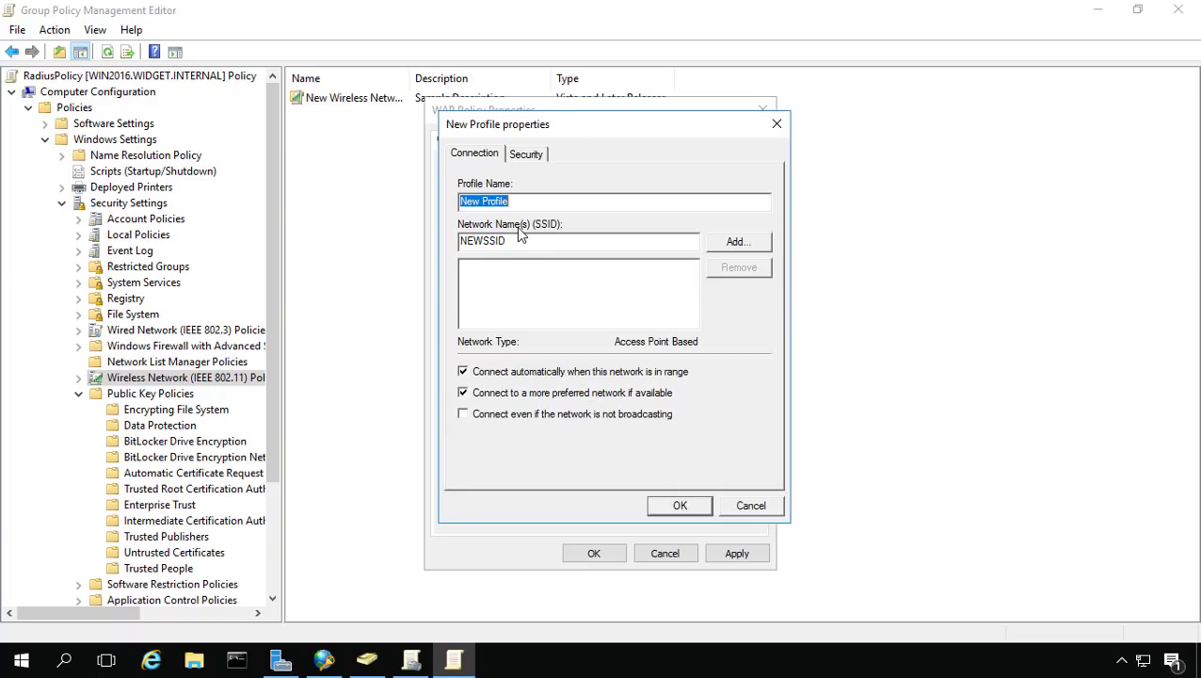
type("WAP")
left_click_drag(528, 243, 401, 239)
type("Raddius2")
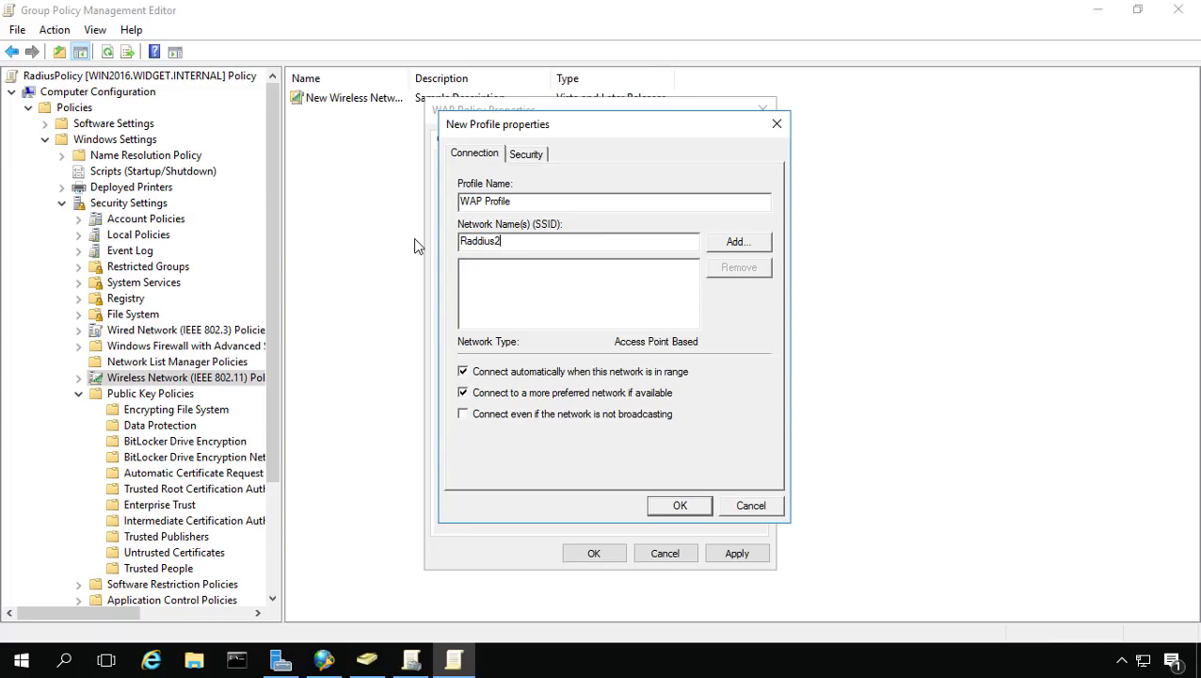
type(".4")
left_click(734, 242)
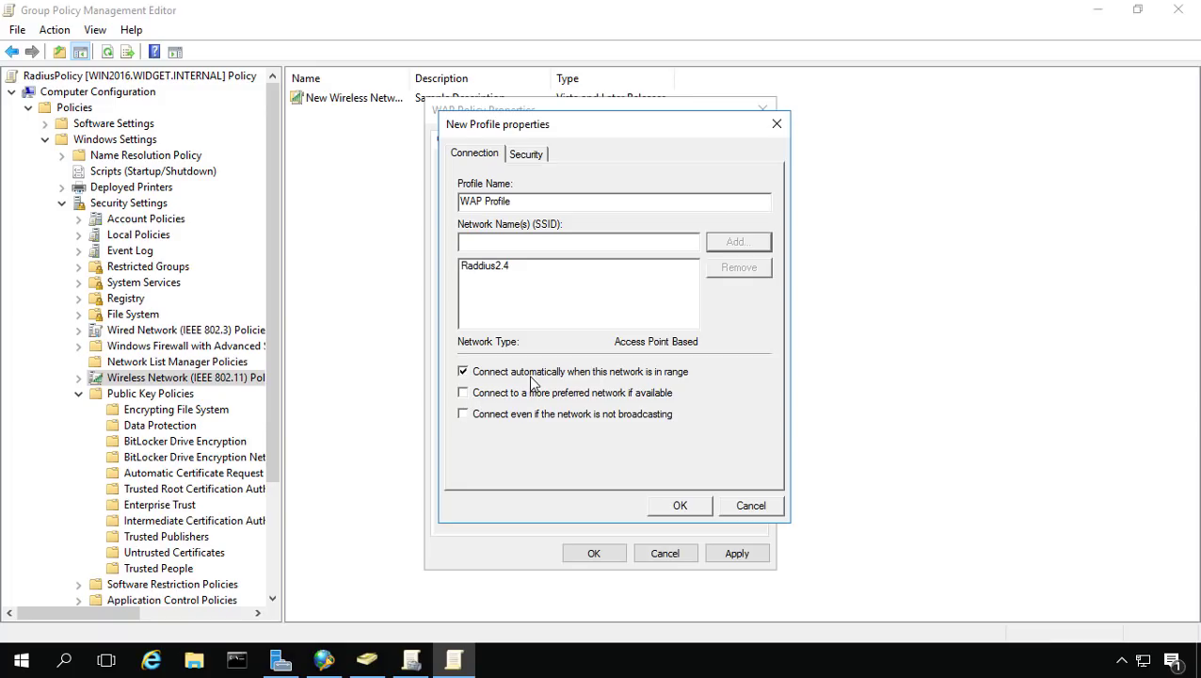
Step: Set the authentication mode in WAP Profile's security settings to Computer authentication
left_click(526, 155)
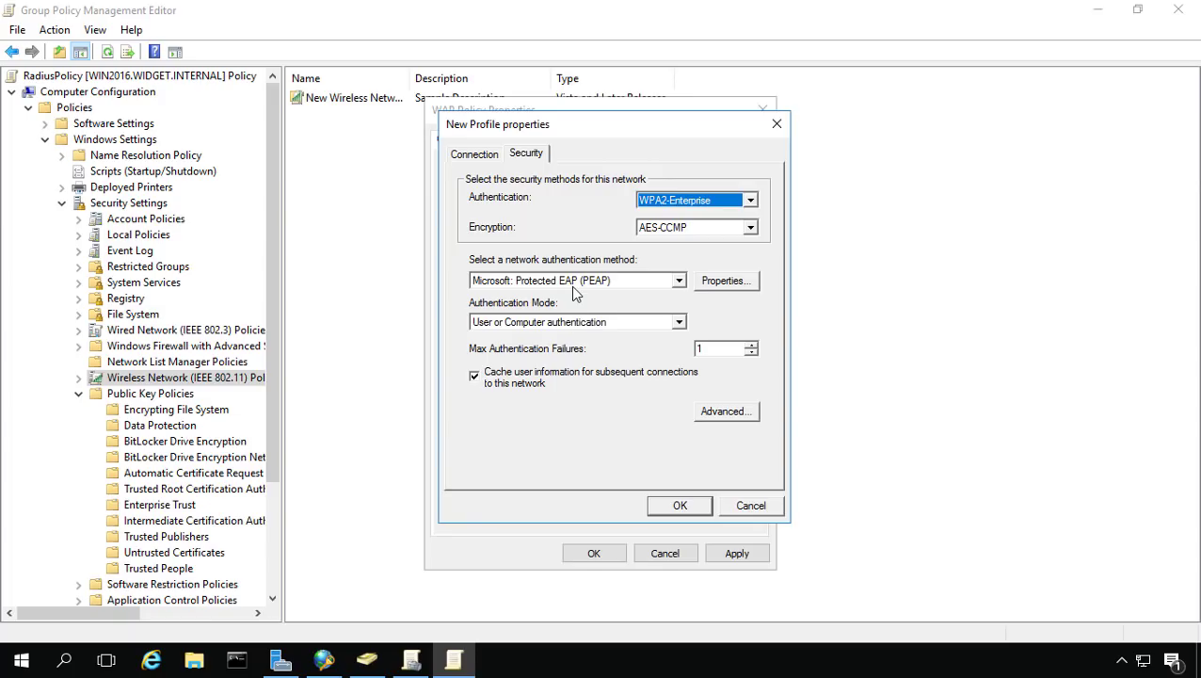
left_click(677, 322)
left_click(666, 349)
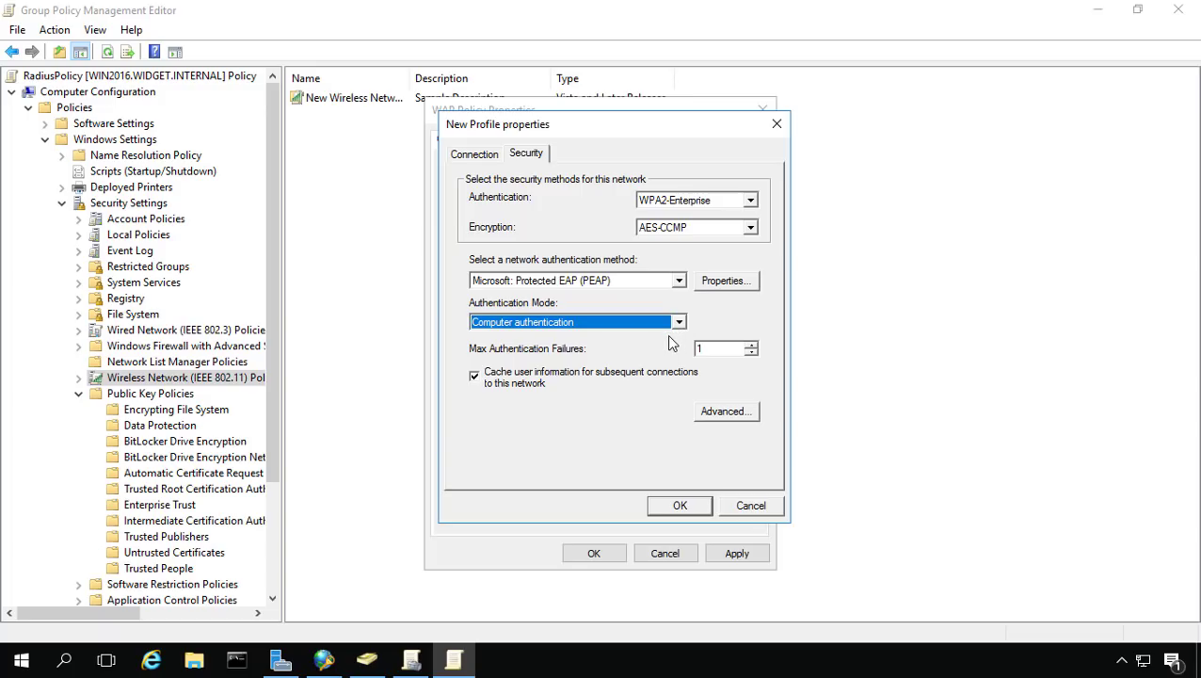
Step: Restrict PEAP to the server win2016.widget.internal, trust the last-listed Widget-WIN2016-CA-1 root authority, and save the profile and WAP Policy
left_click(722, 282)
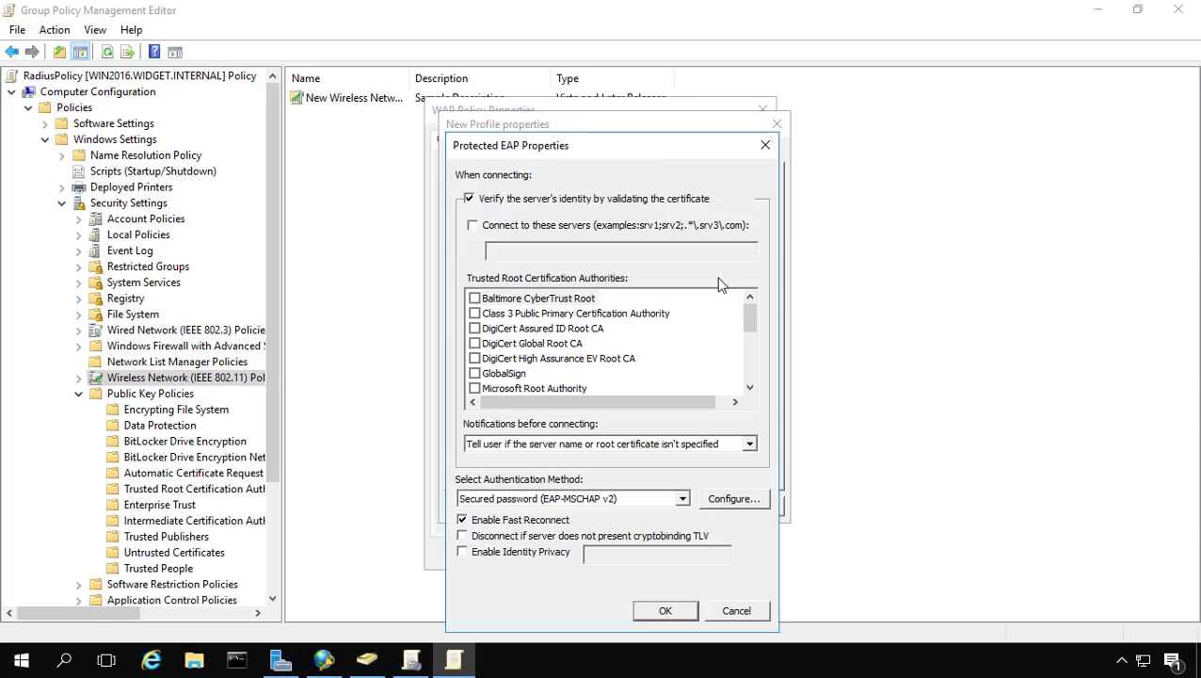
left_click(473, 226)
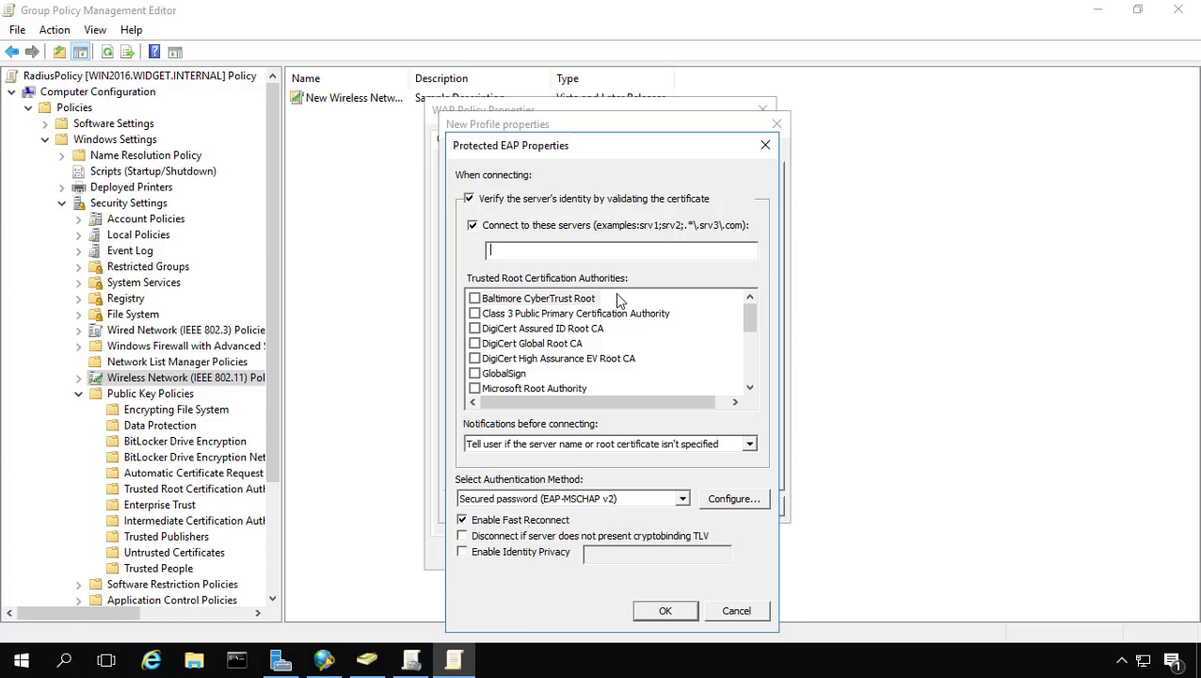
type("win2016.widget.internal")
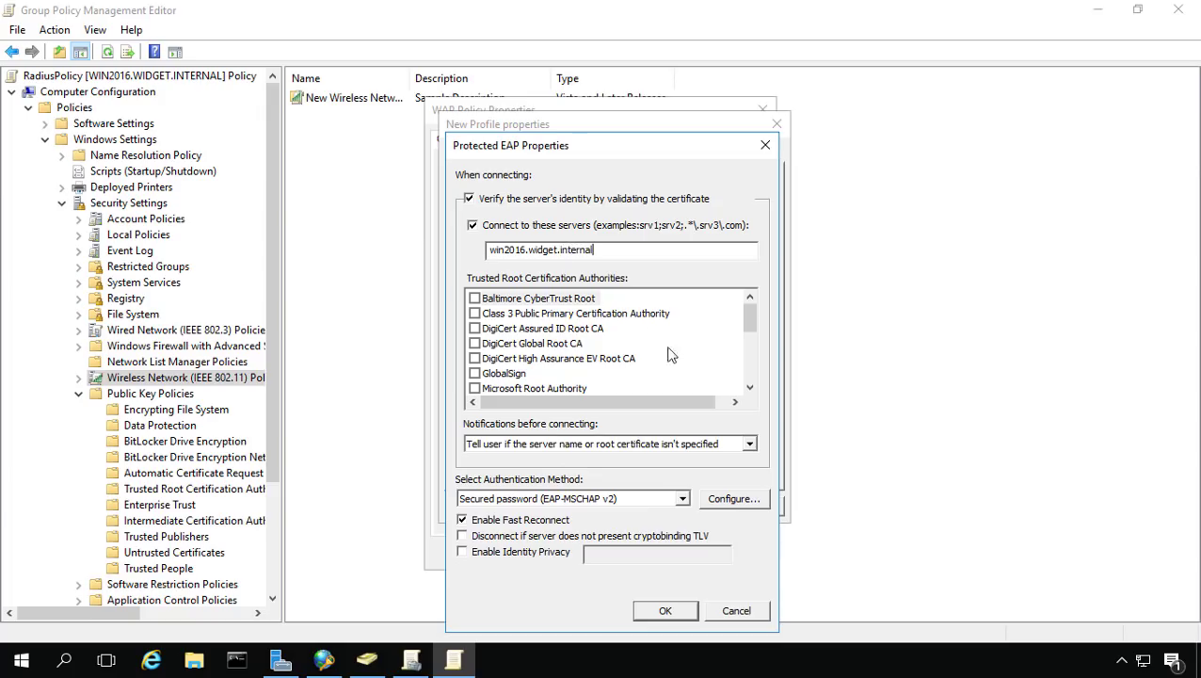
left_click_drag(749, 316, 753, 396)
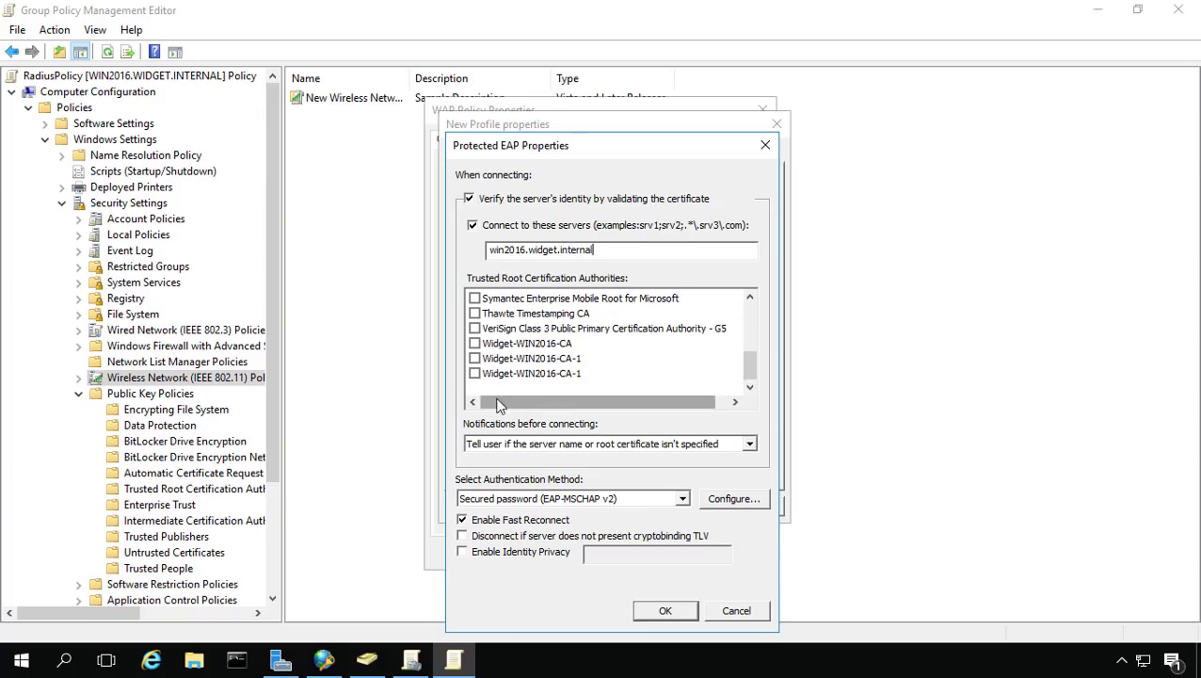
left_click(475, 374)
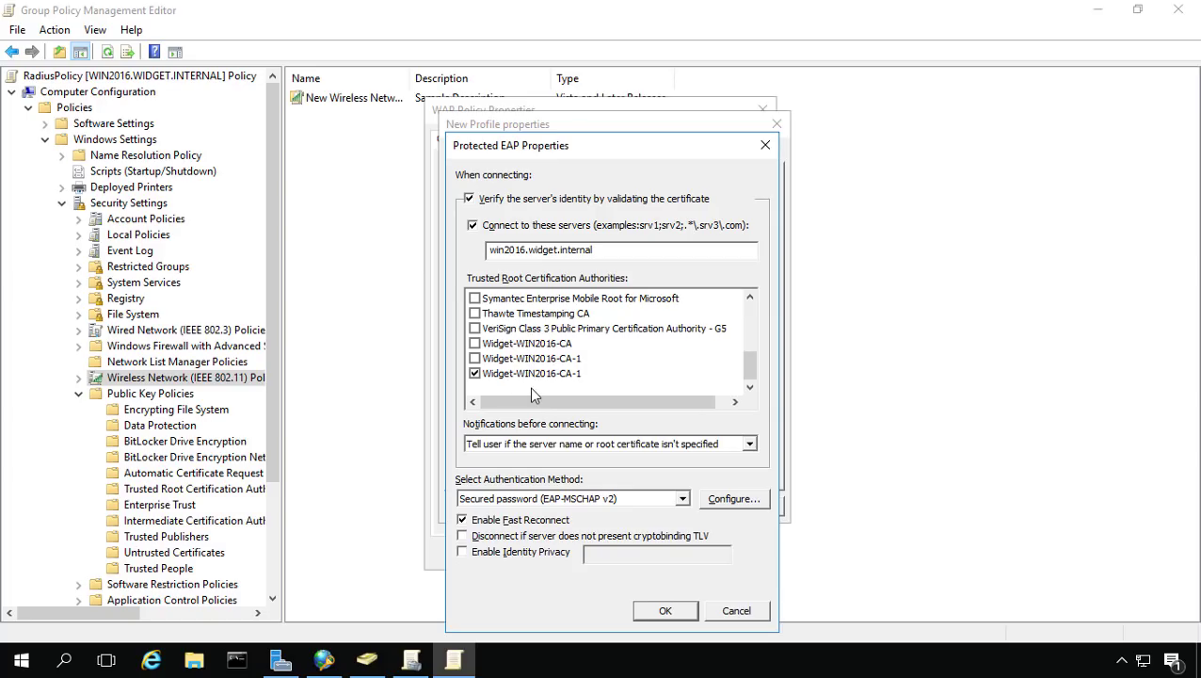
key("Tab")
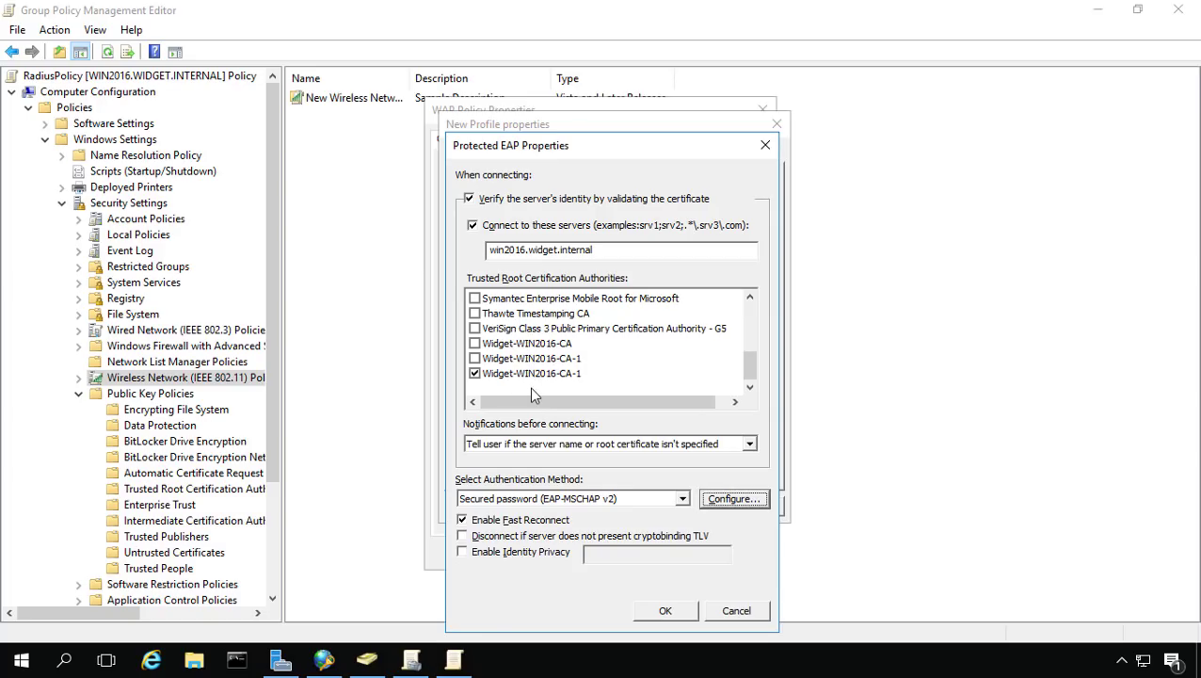
left_click(661, 612)
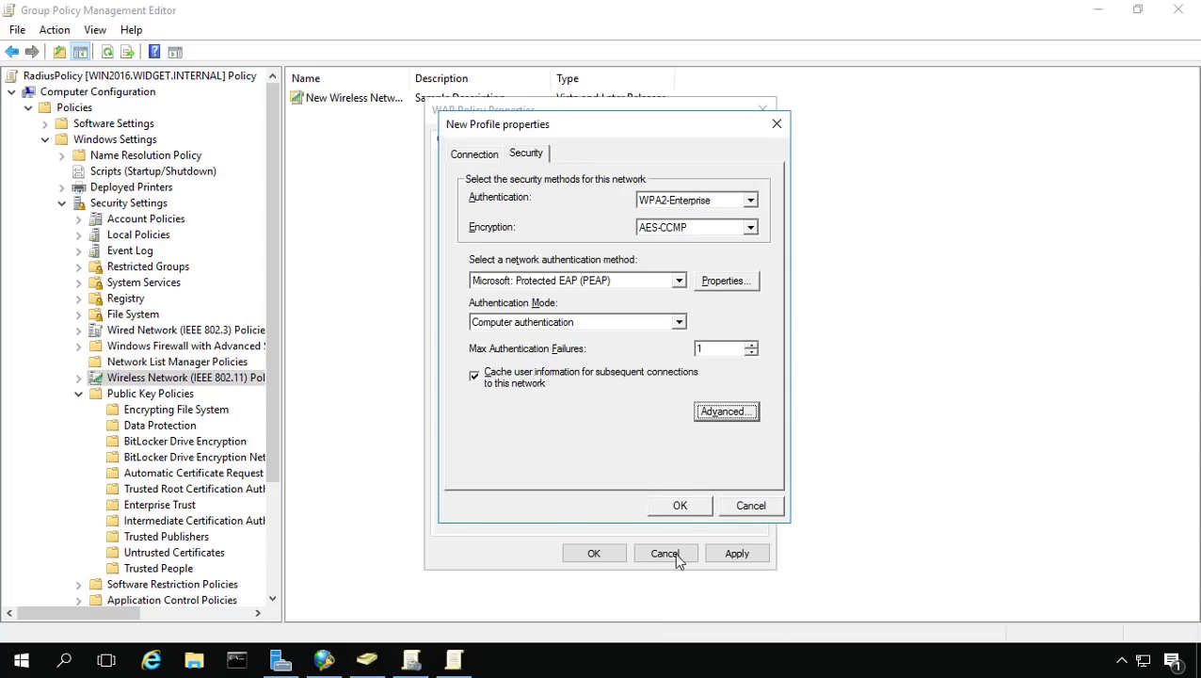
left_click(682, 505)
left_click(730, 554)
left_click(591, 556)
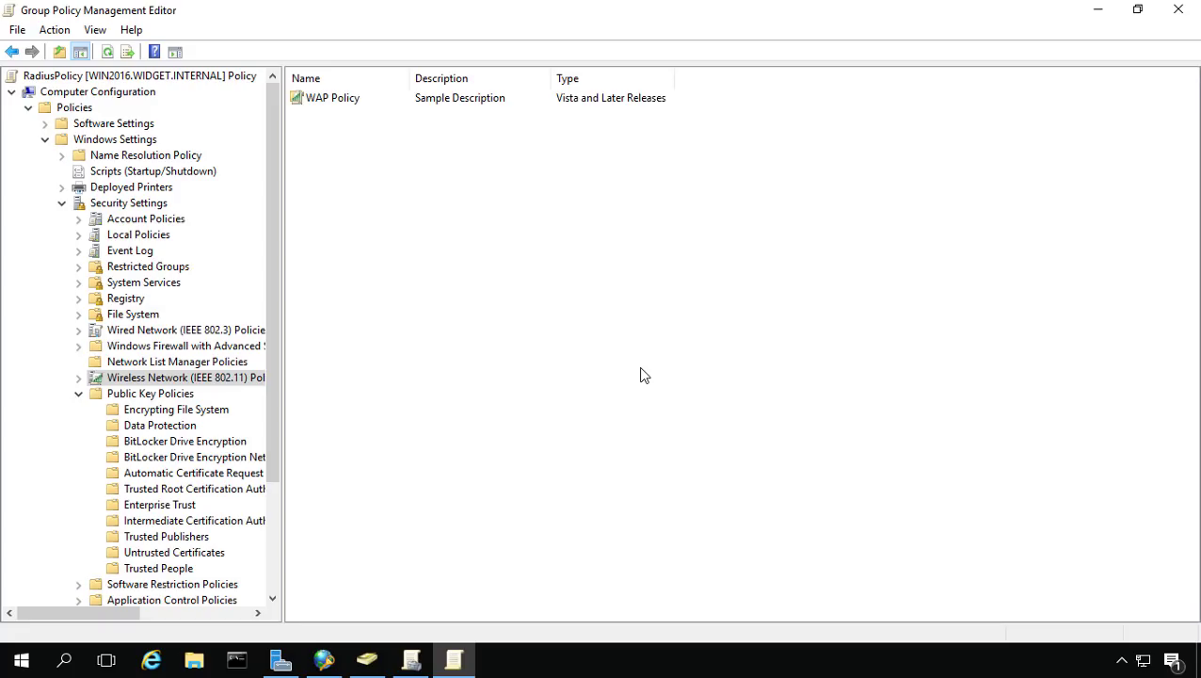
left_click(369, 659)
left_click(222, 135)
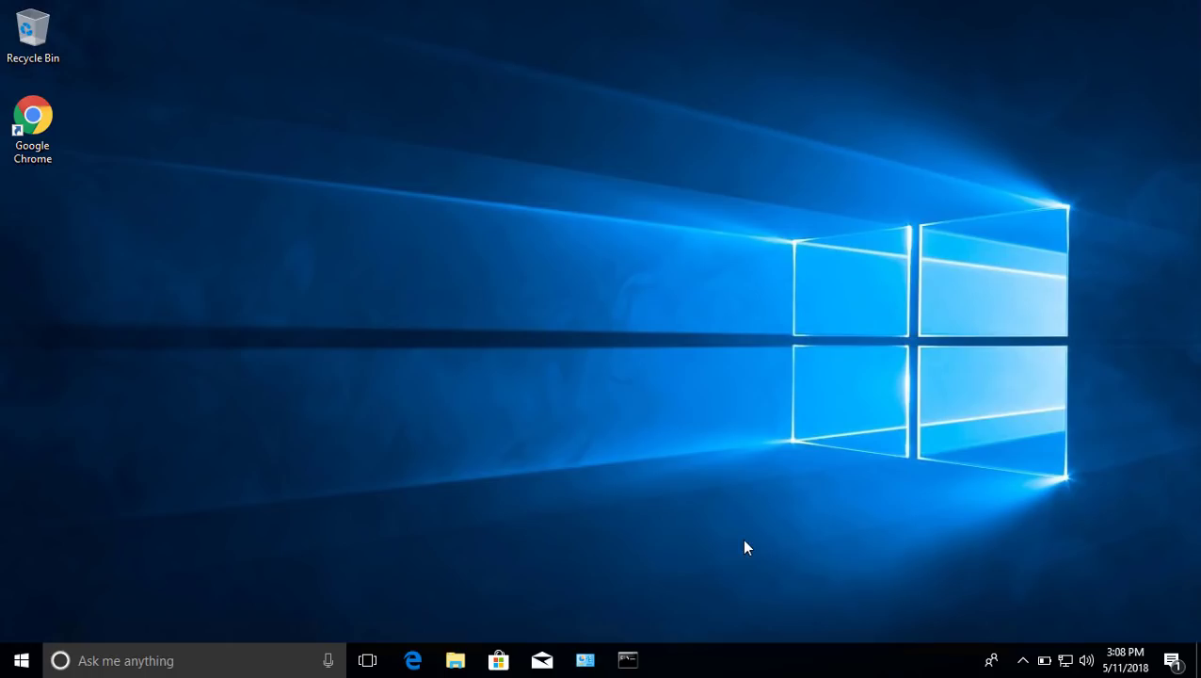
Step: View the client computer's system information in Control Panel to check its domain membership, and close the window
left_click(582, 663)
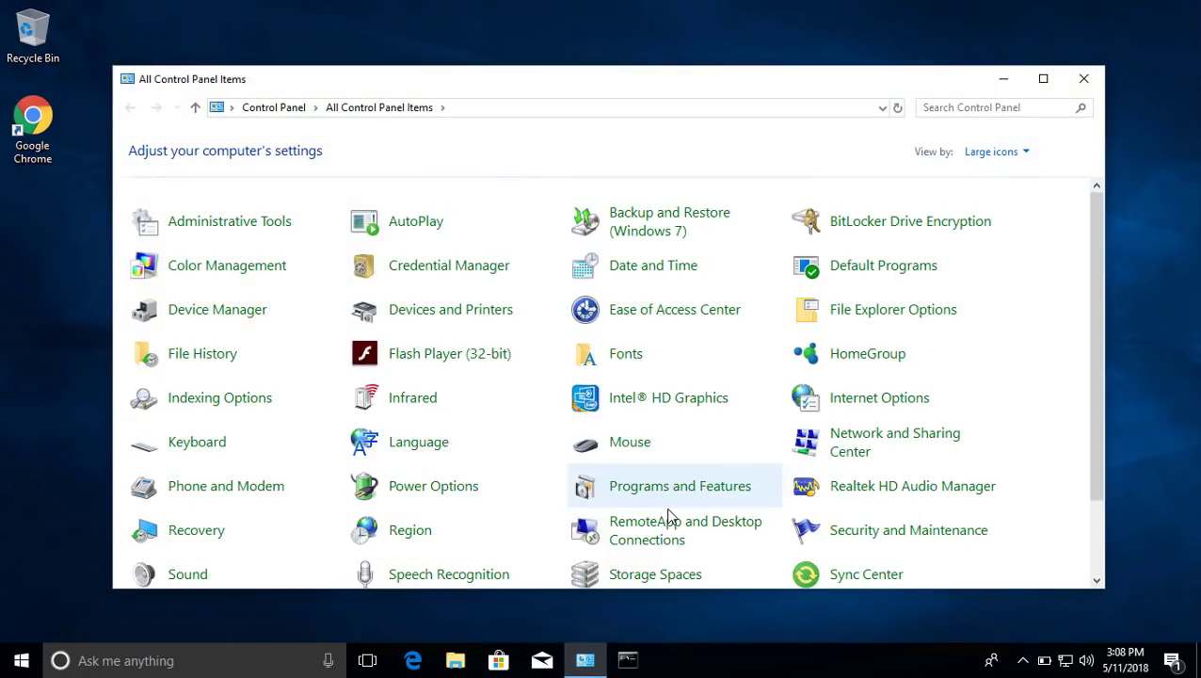
scroll(668, 516, "down", 2)
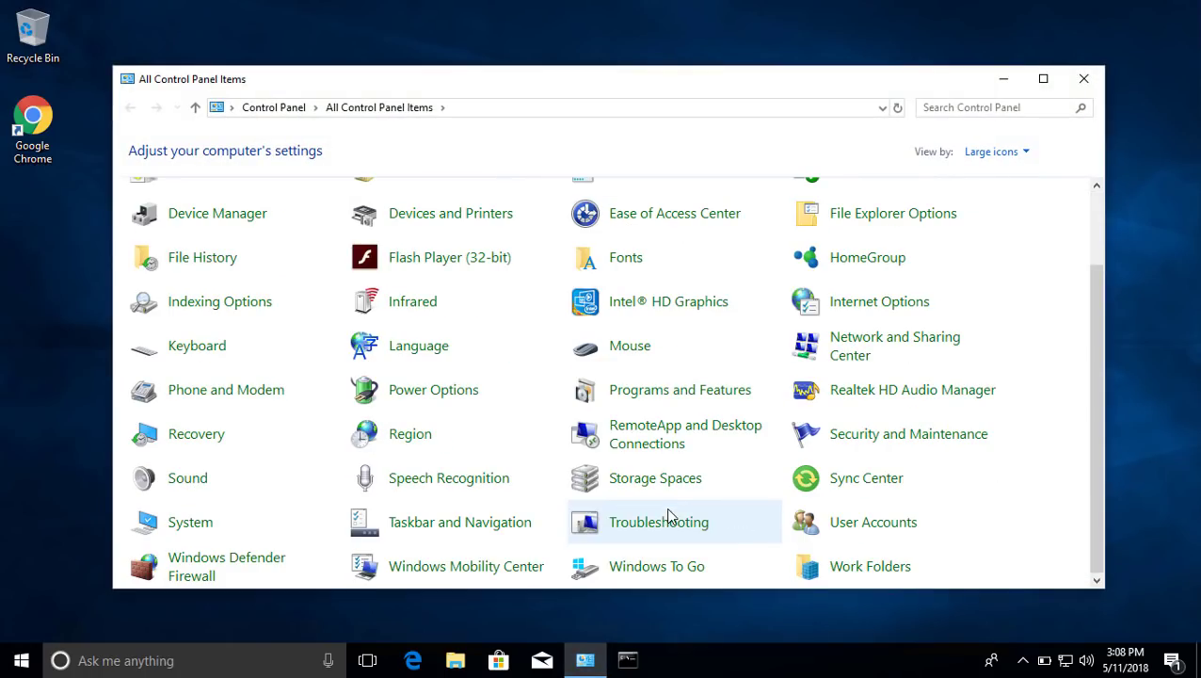
left_click(203, 530)
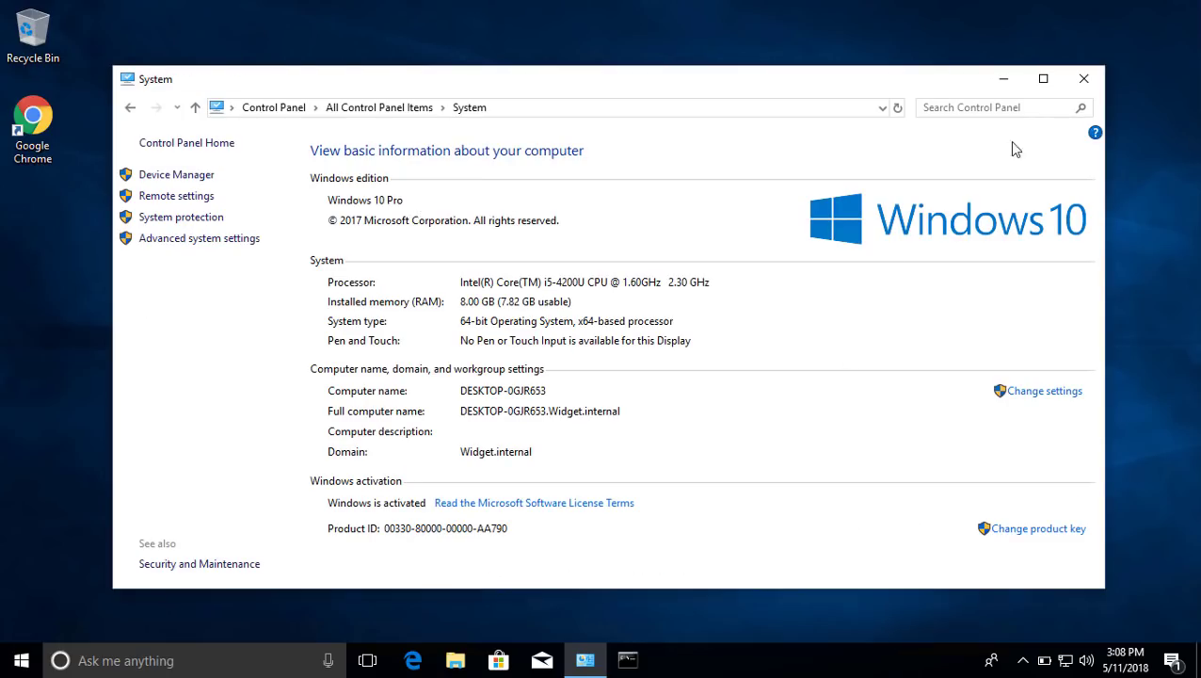
left_click(1083, 79)
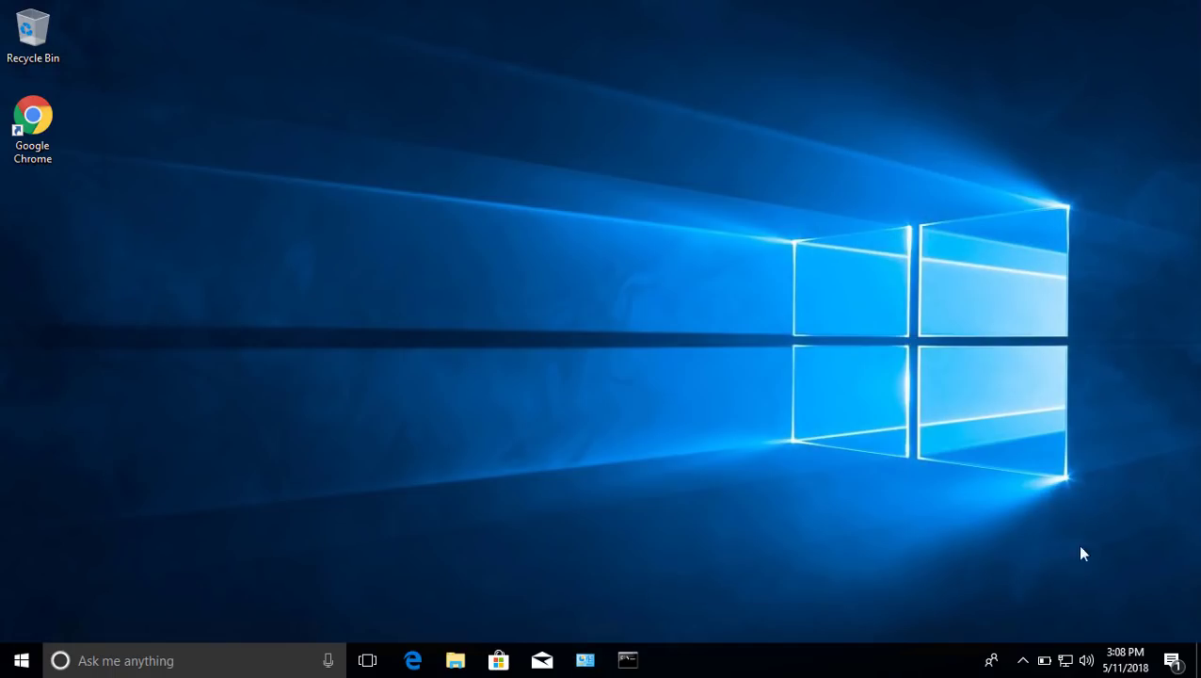
Step: Connect the client computer to the Radius2.4 wireless network
left_click(1066, 660)
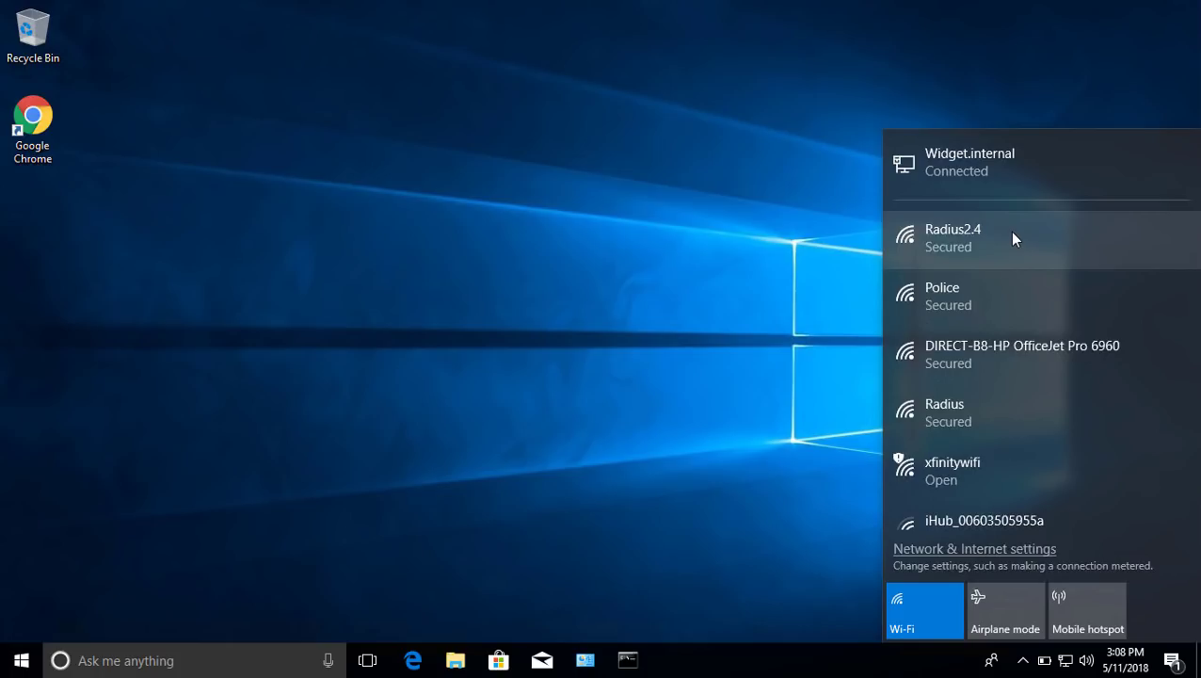
left_click(1012, 237)
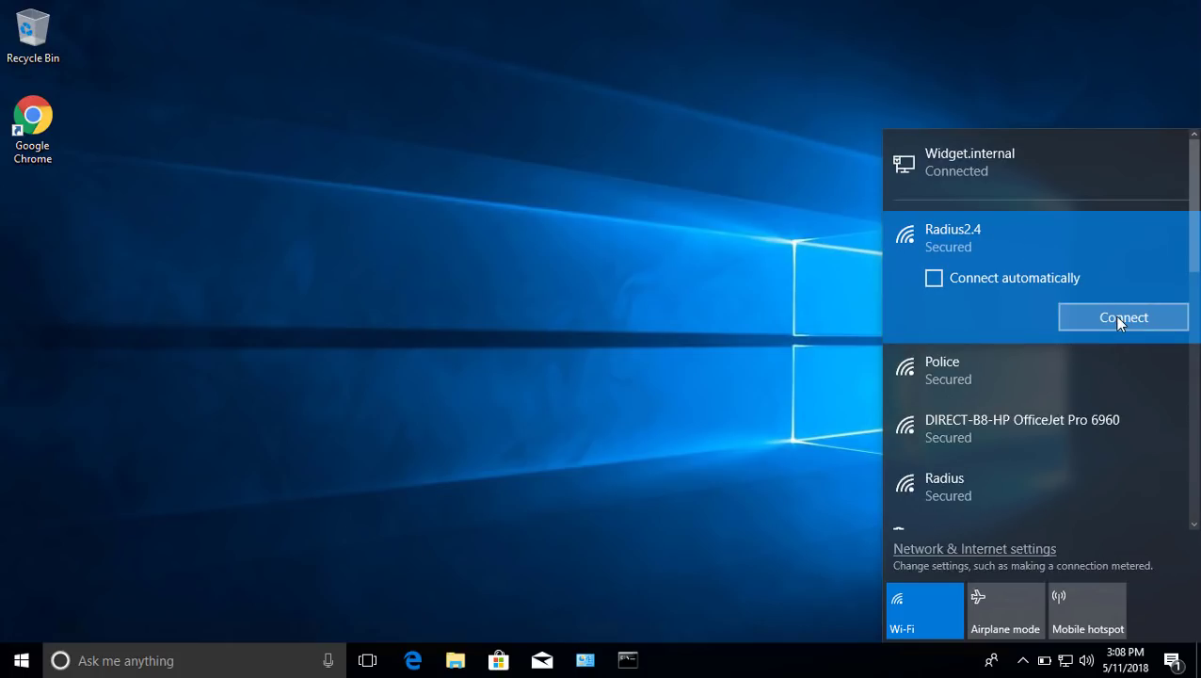
left_click(1118, 320)
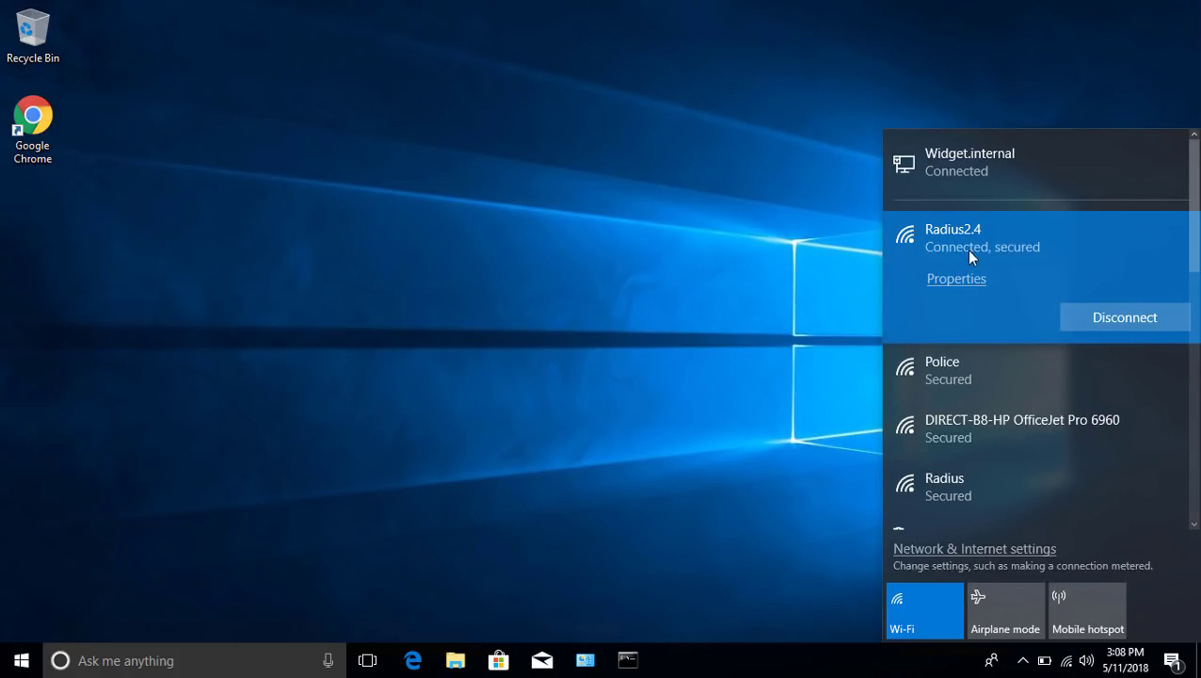
left_click(568, 314)
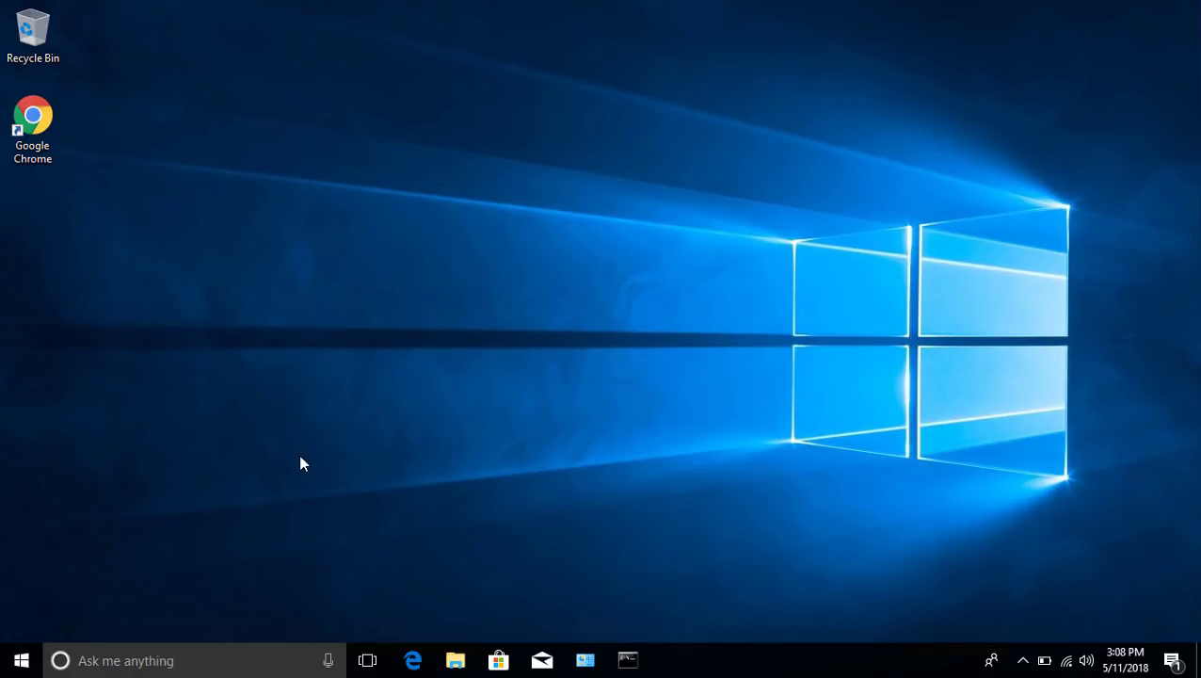
Step: Run ipconfig /all in Command Prompt and check the Wi-Fi adapter's IPv4 address
left_click(627, 660)
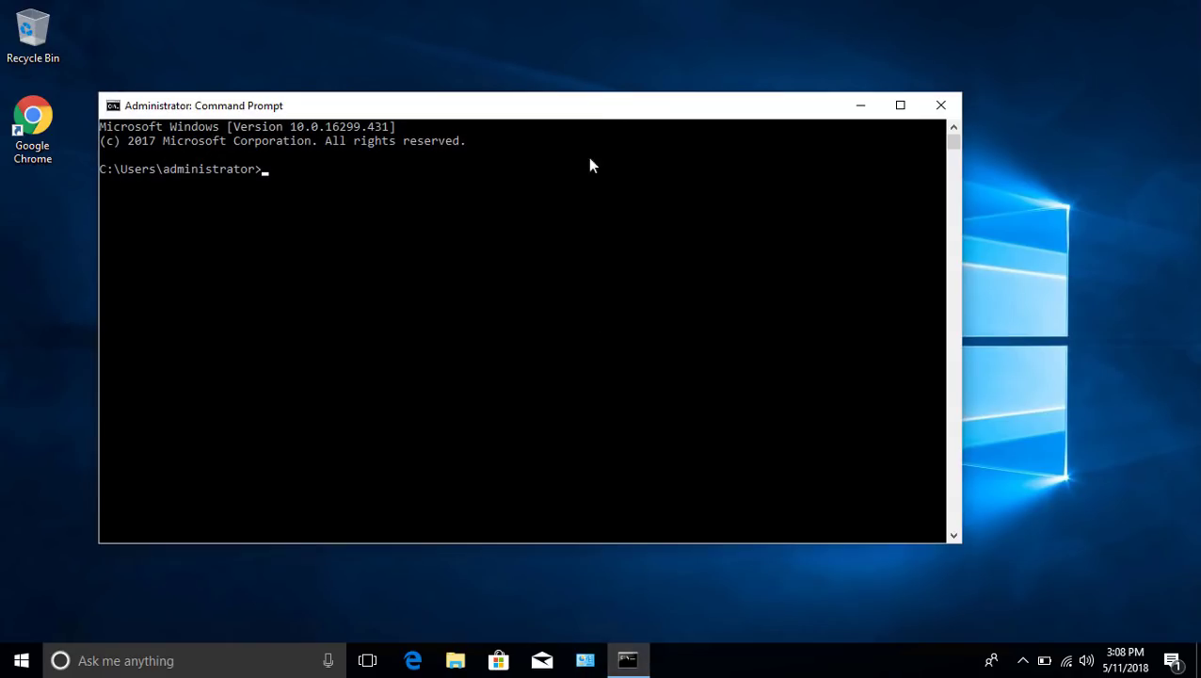
left_click_drag(638, 104, 720, 74)
type("ipconfig /all")
key("Return")
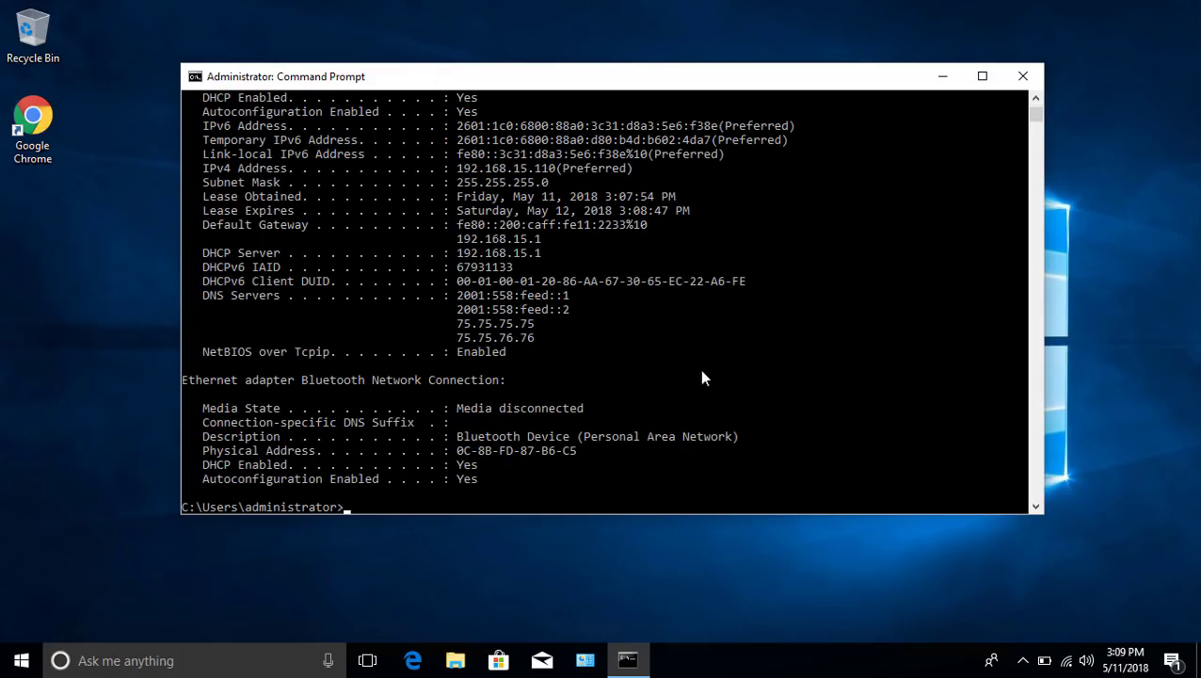
scroll(683, 405, "up", 3)
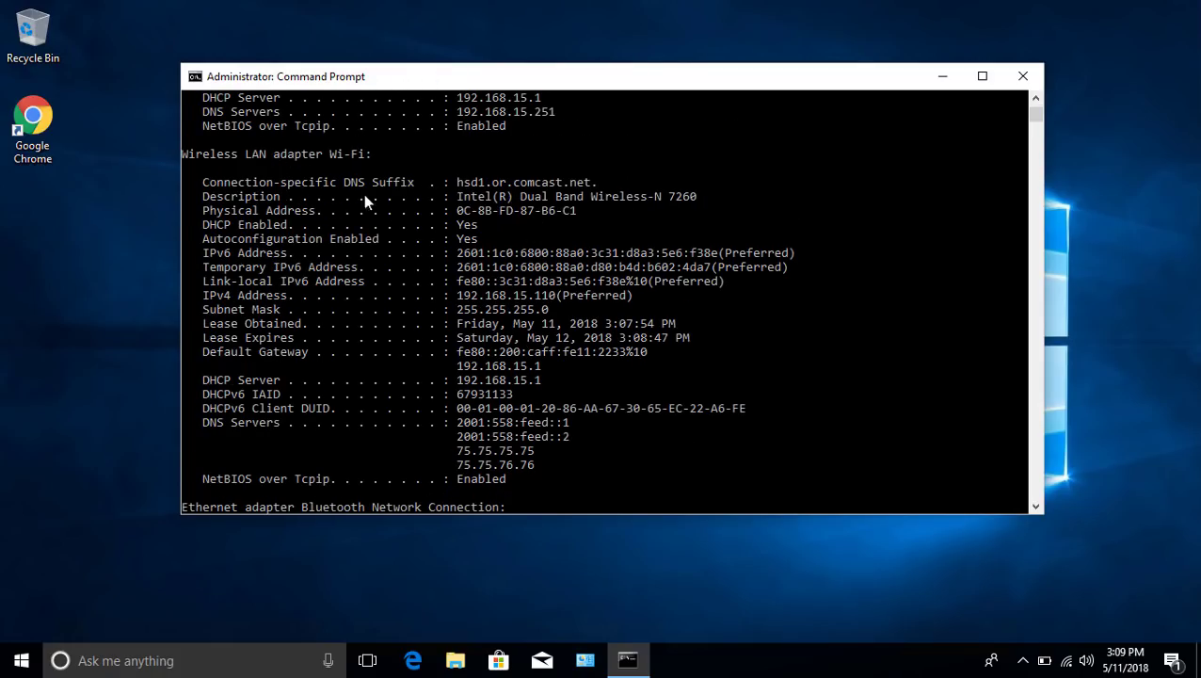
left_click_drag(323, 162, 382, 168)
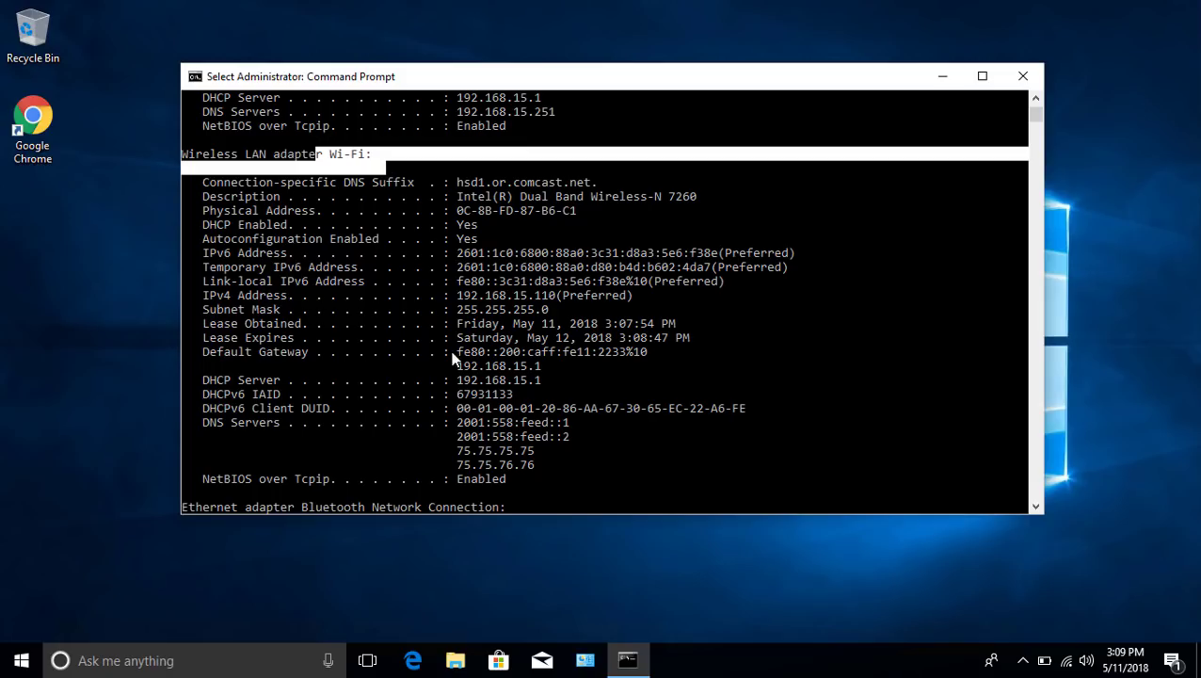
mouse_move(455, 309)
left_mouse_down()
mouse_move(541, 310)
mouse_move(569, 296)
mouse_move(467, 300)
left_mouse_up()
Step: Check the Ethernet adapter's IPv4 address and compare it with the Wi-Fi adapter's settings in the ipconfig output
scroll(621, 370, "up", 3)
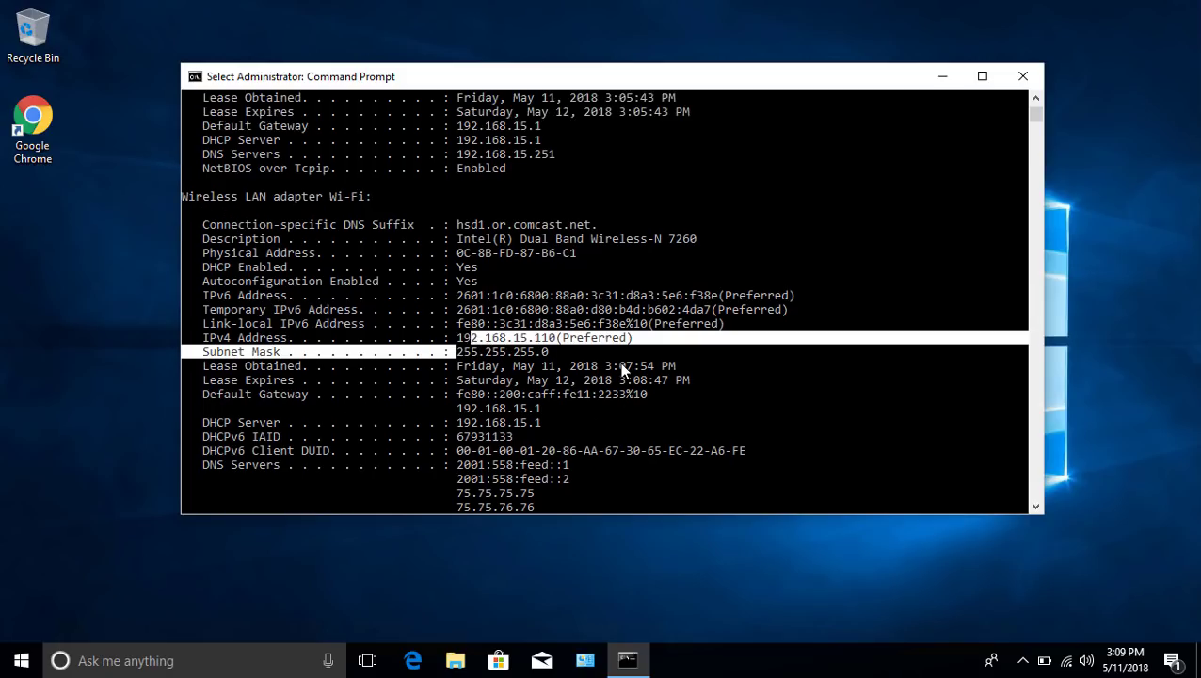
scroll(618, 370, "up", 2)
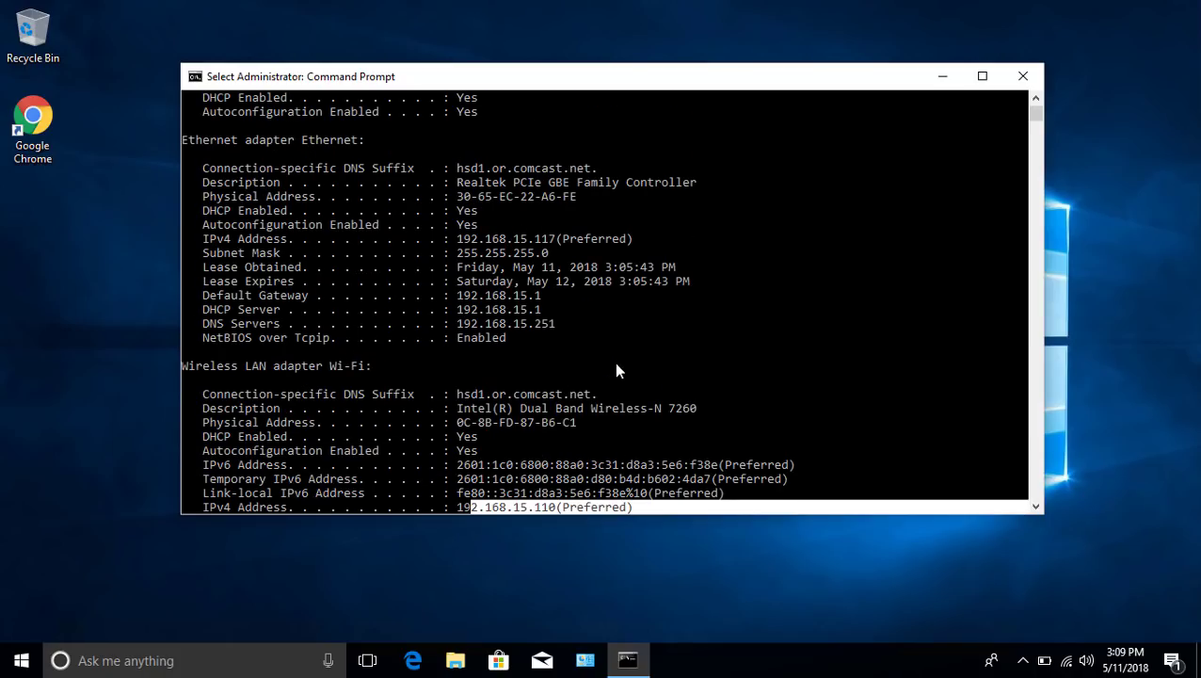
left_click_drag(555, 240, 444, 247)
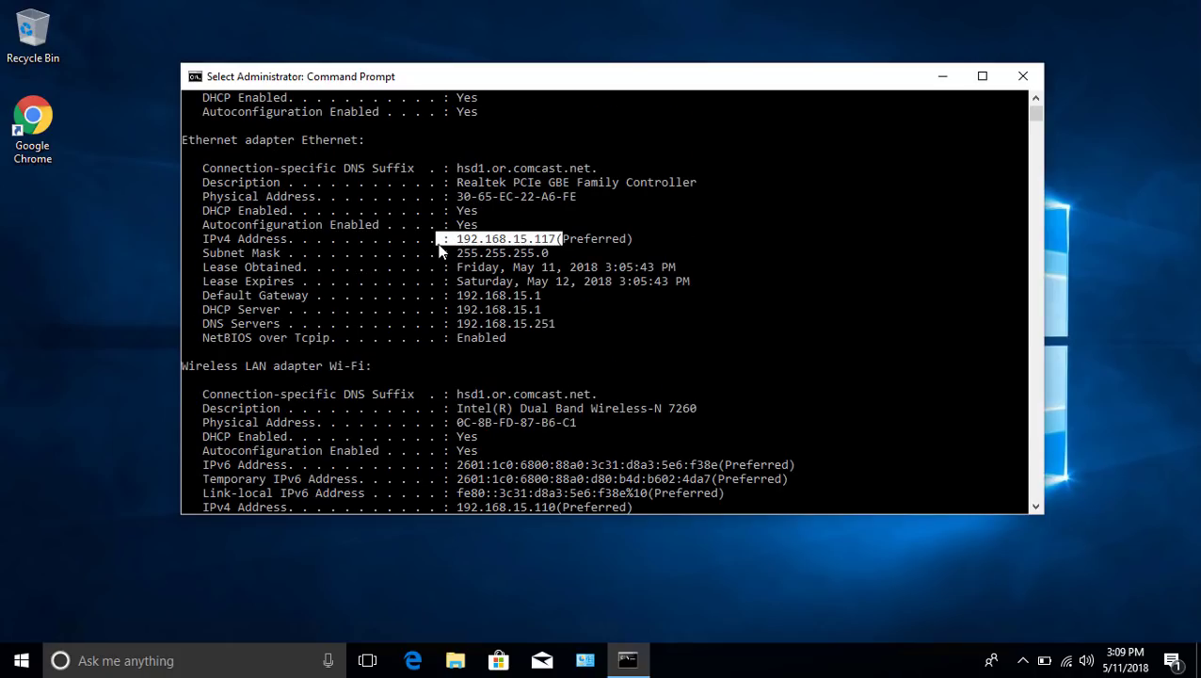
right_click(614, 373)
scroll(616, 373, "down", 3)
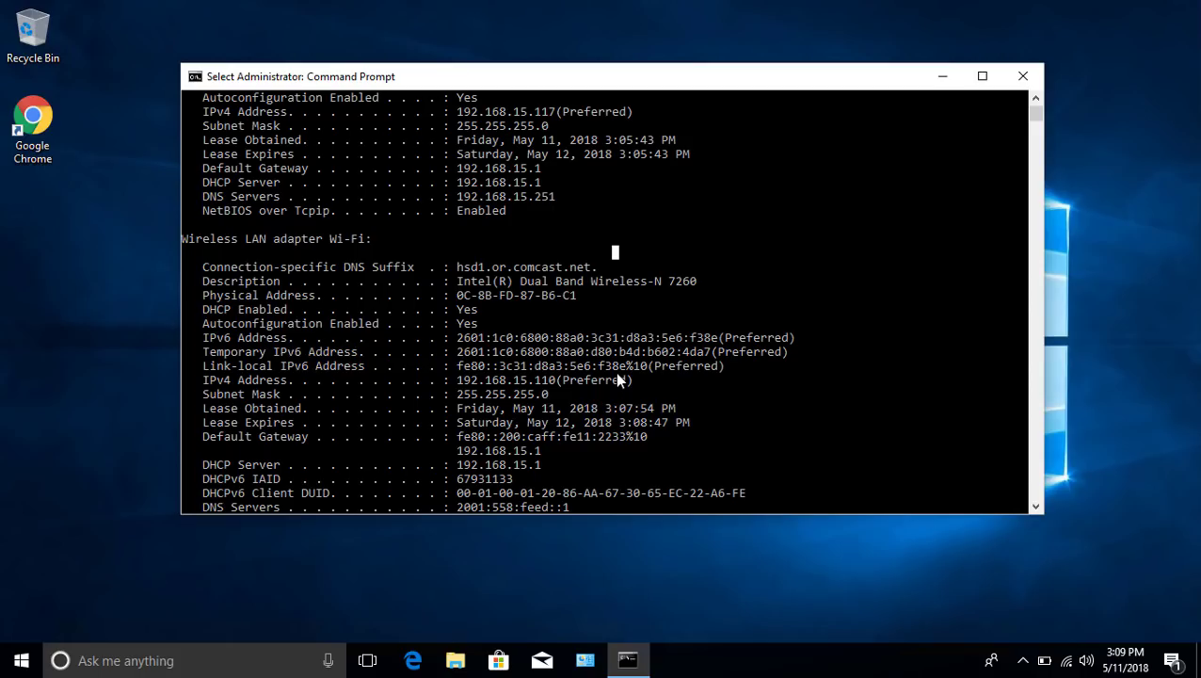
scroll(617, 379, "down", 1)
scroll(618, 379, "down", 1)
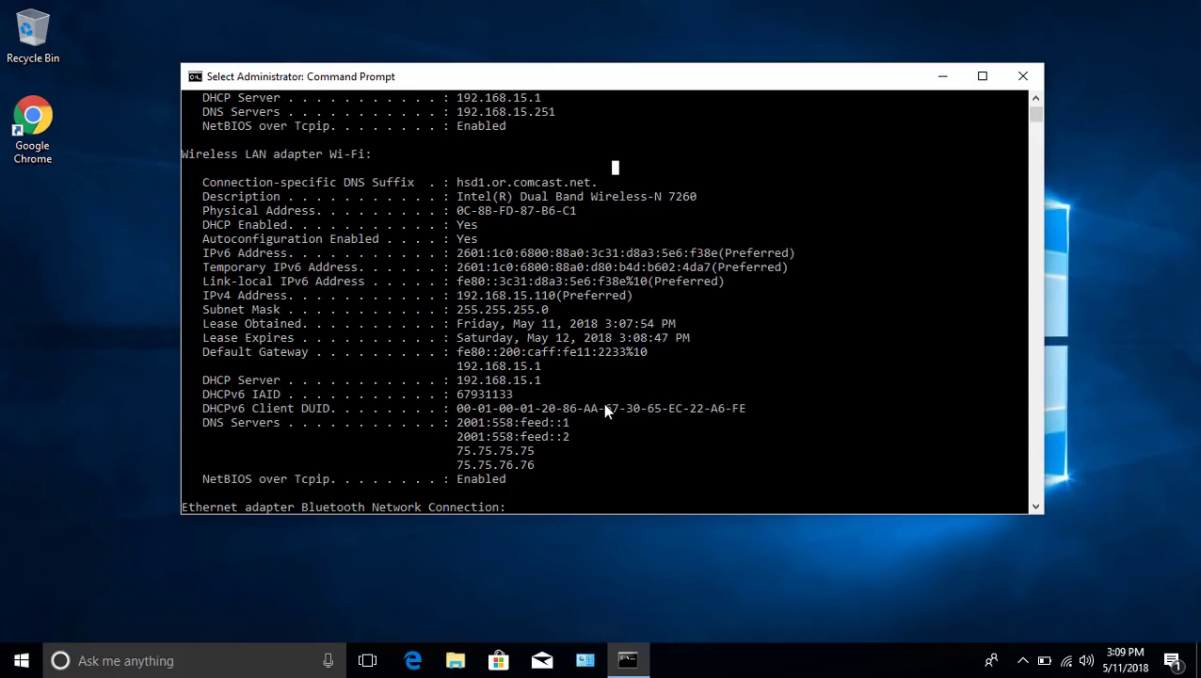
scroll(605, 405, "down", 5)
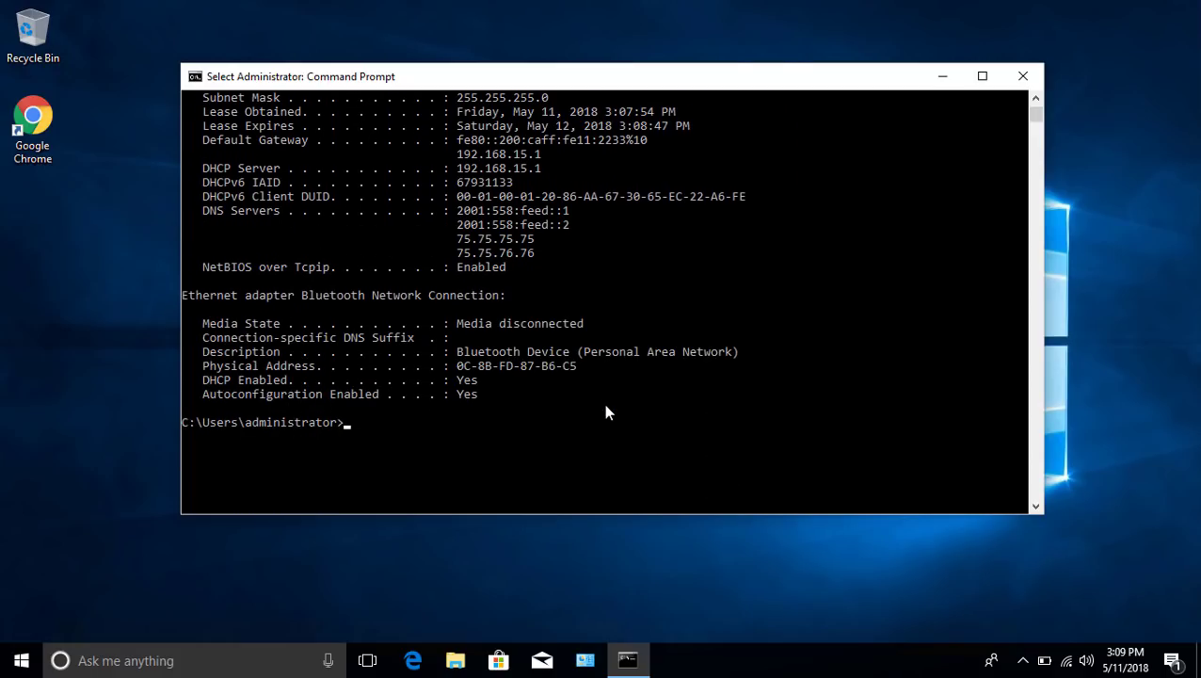
Step: Run gpresult /r and find the Computer Settings section of its output
type("gpresult /r")
key("Return")
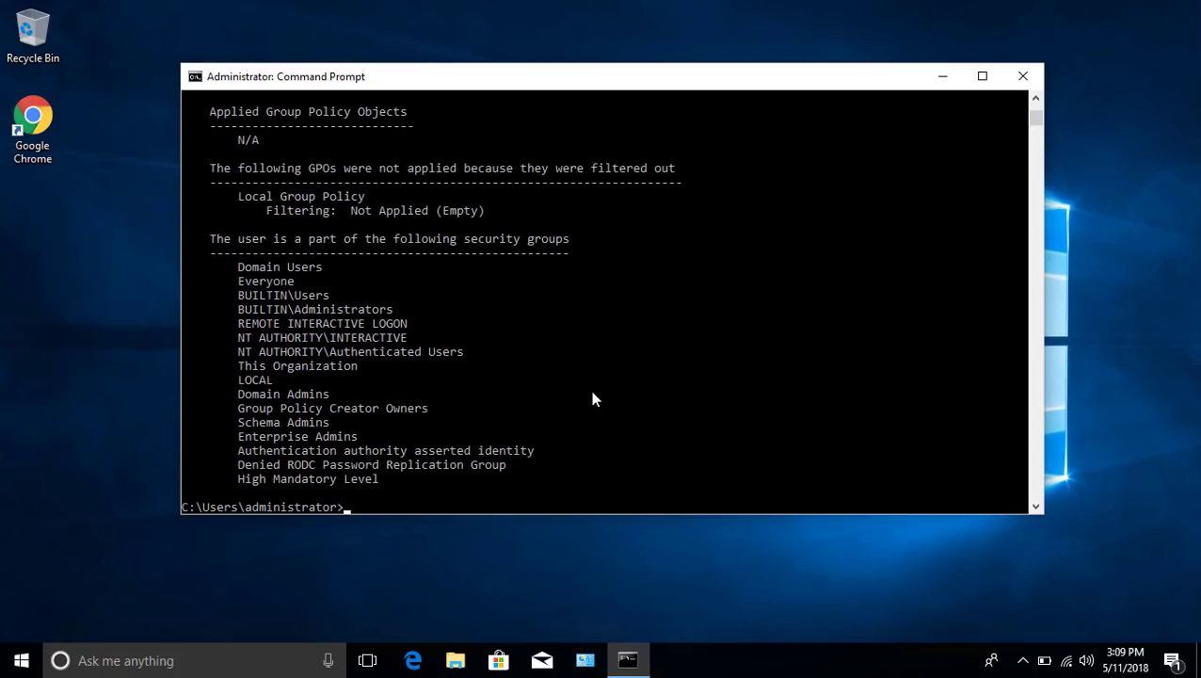
scroll(602, 414, "up", 1)
scroll(592, 399, "up", 20)
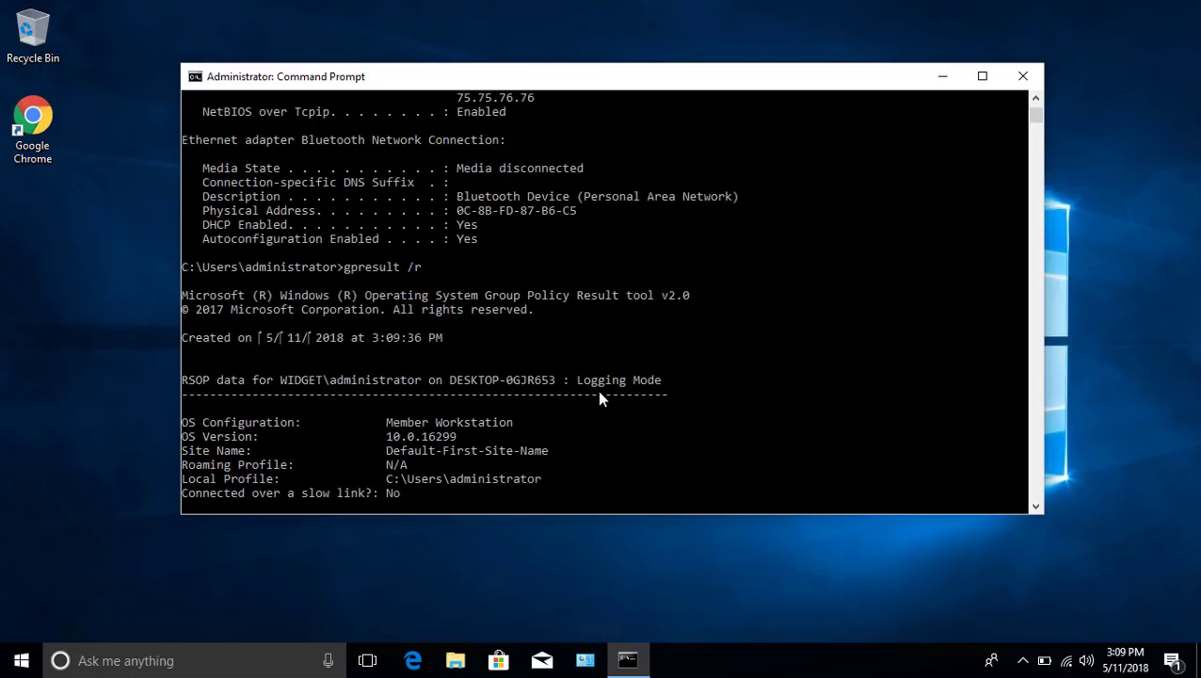
scroll(599, 399, "up", 8)
scroll(600, 399, "down", 10)
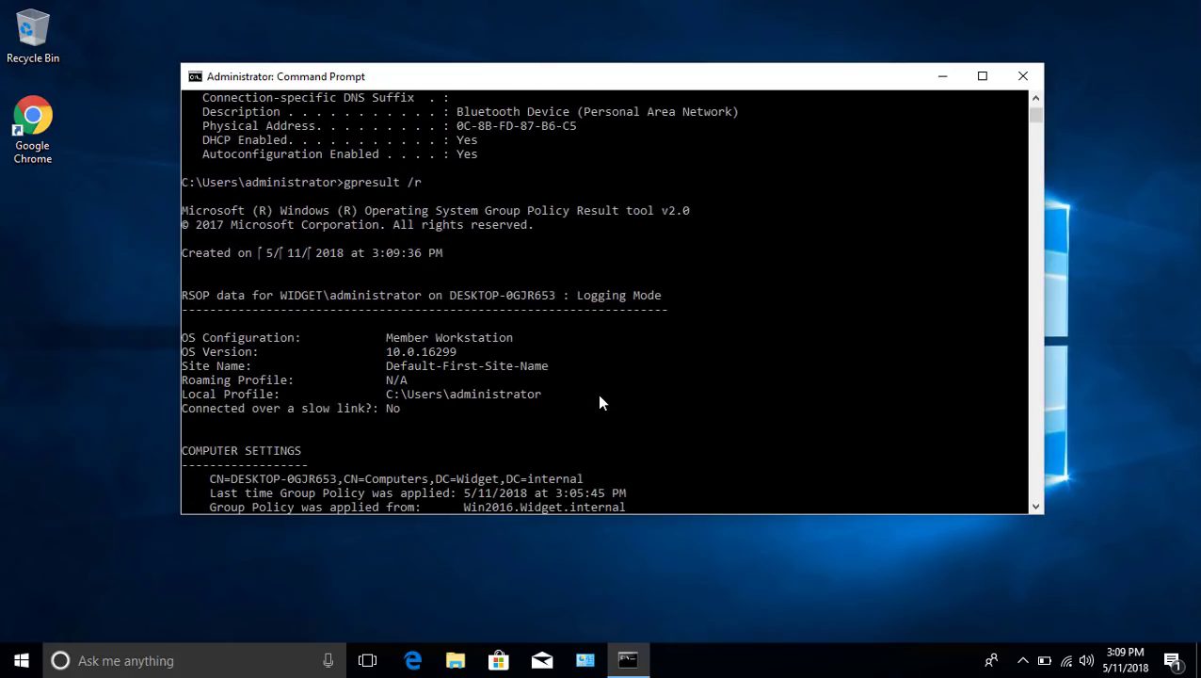
scroll(599, 402, "down", 6)
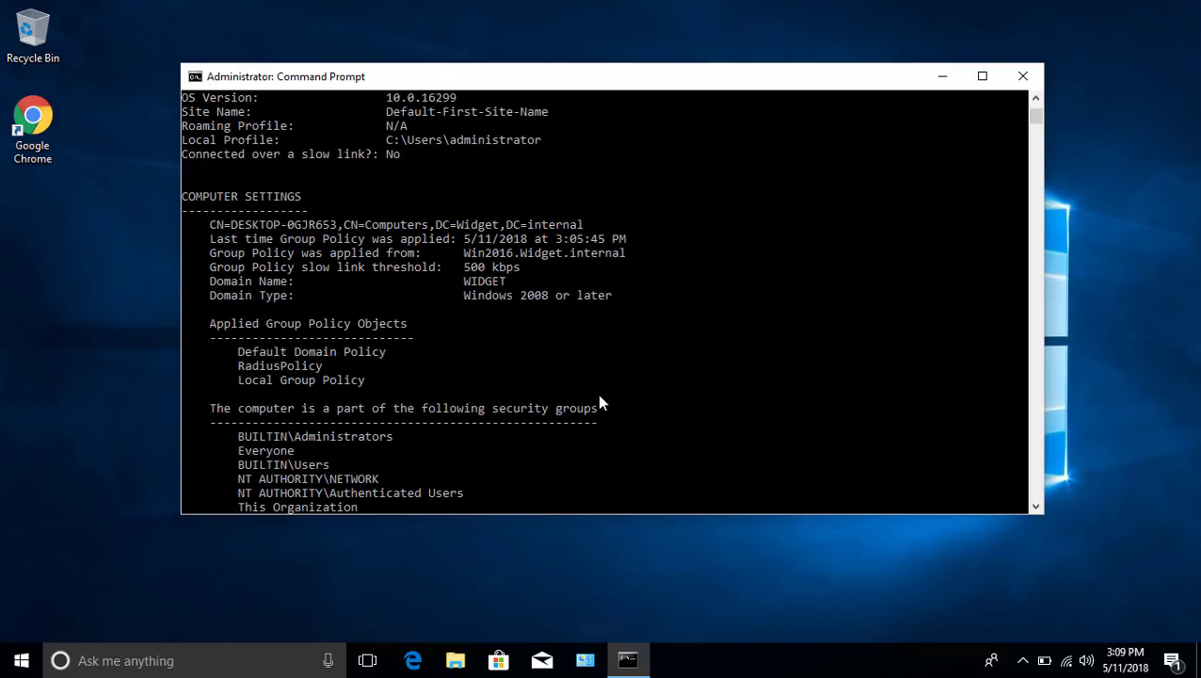
Step: Check for RadiusPolicy among the Applied Group Policy Objects under Computer Settings
left_click_drag(211, 323, 431, 329)
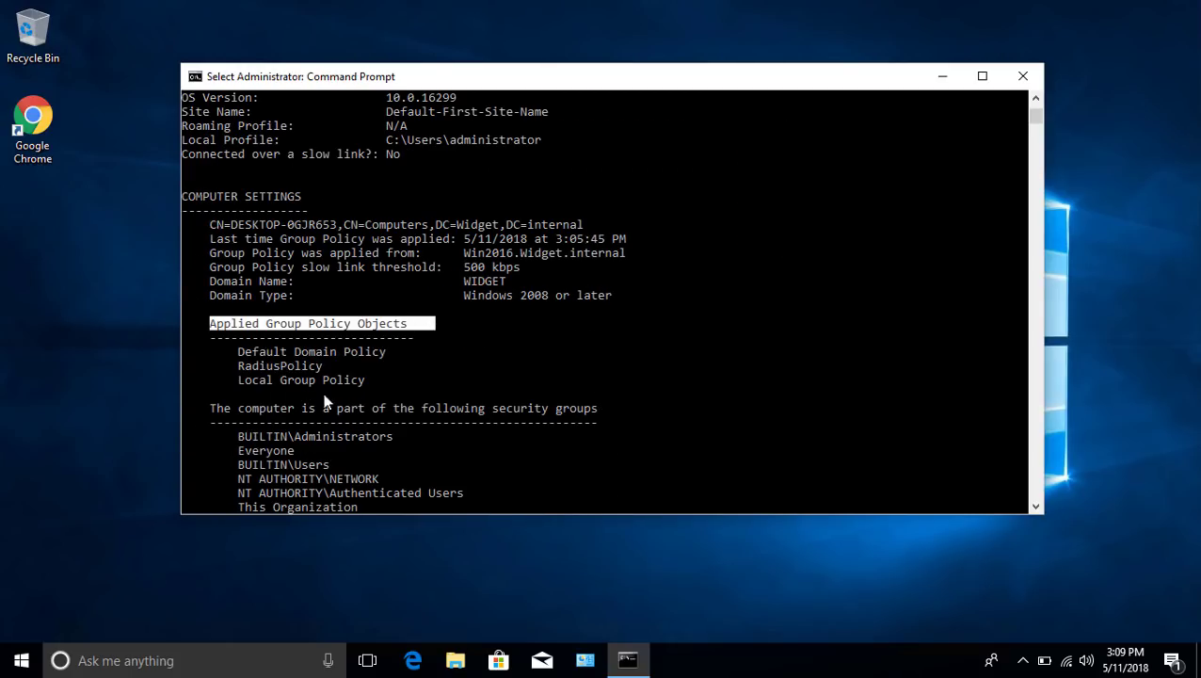
left_click(242, 380)
left_click_drag(240, 366, 350, 376)
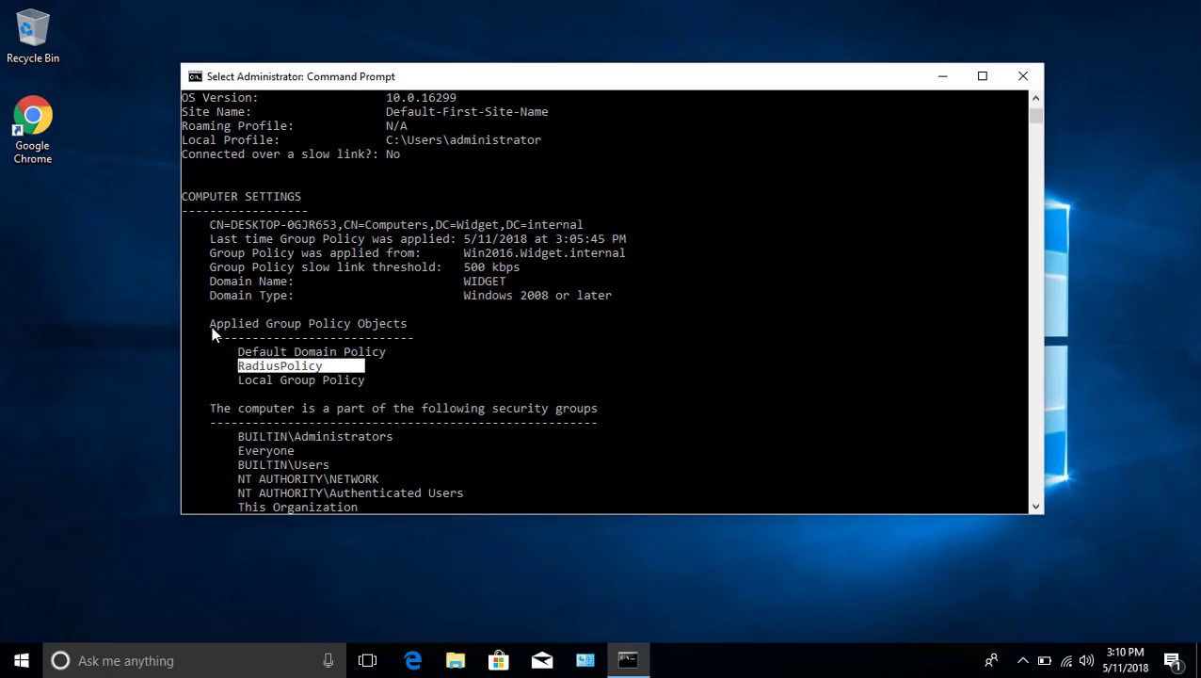
left_click_drag(215, 328, 408, 327)
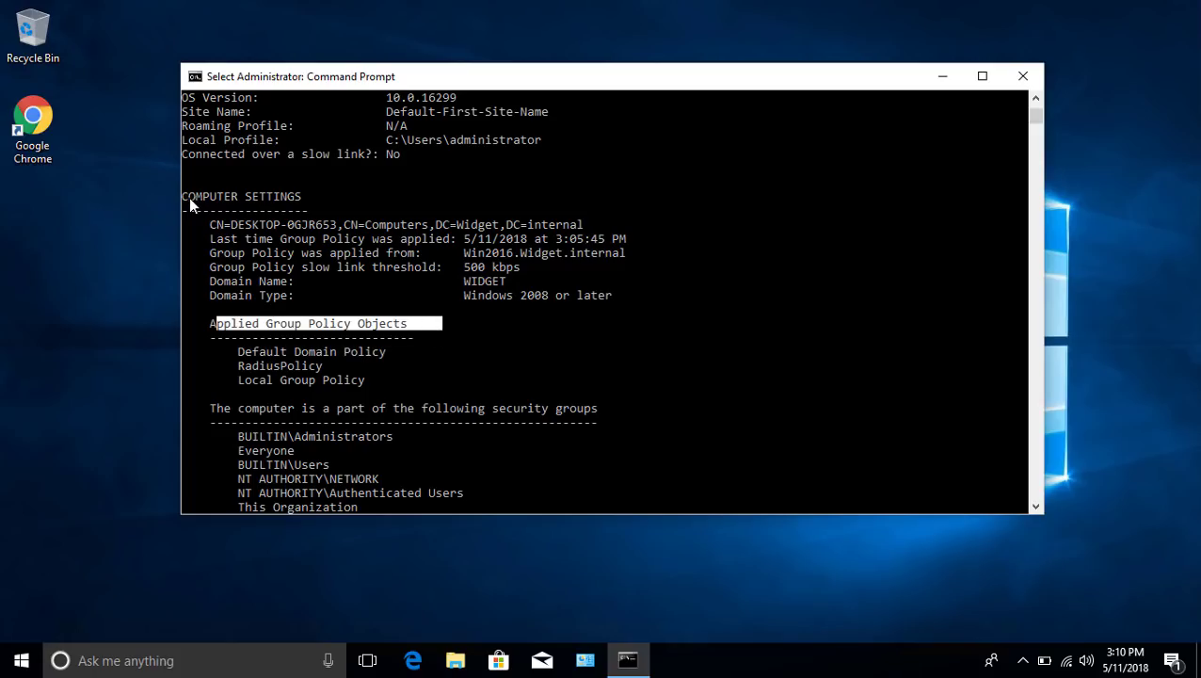
left_click_drag(188, 197, 331, 201)
left_click(621, 353)
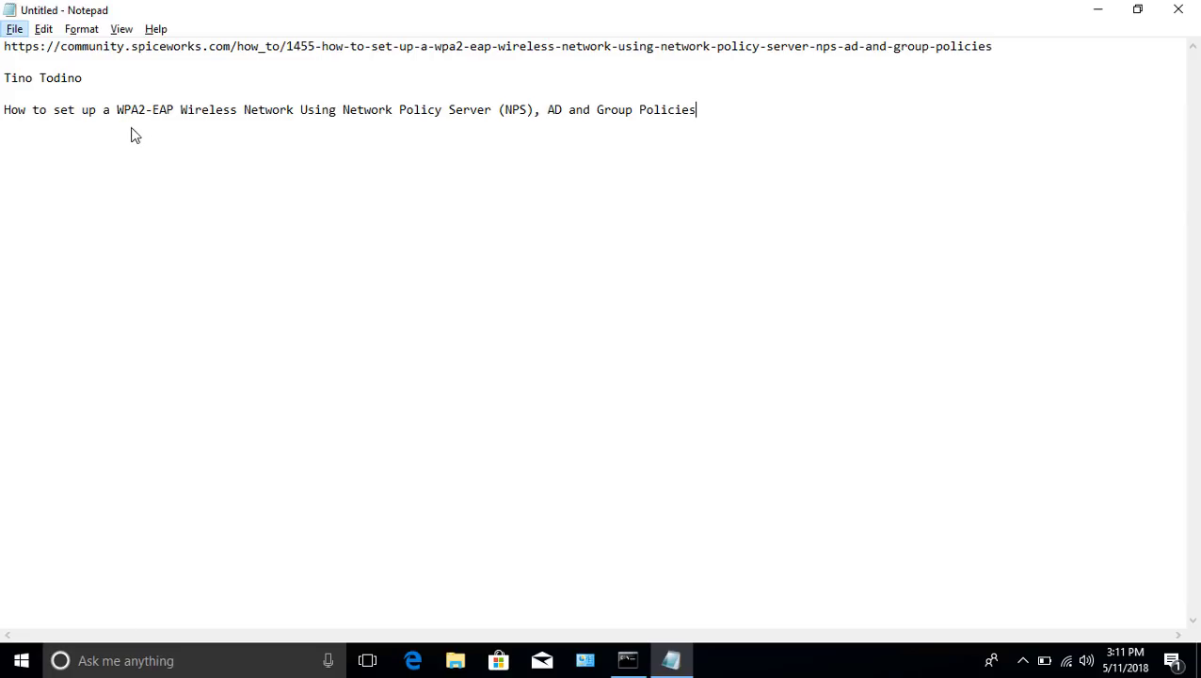
Step: Review the title of the referenced WPA2-EAP wireless network guide in the Notepad note
left_click(9, 114)
left_click_drag(23, 115, 418, 212)
left_click(418, 212)
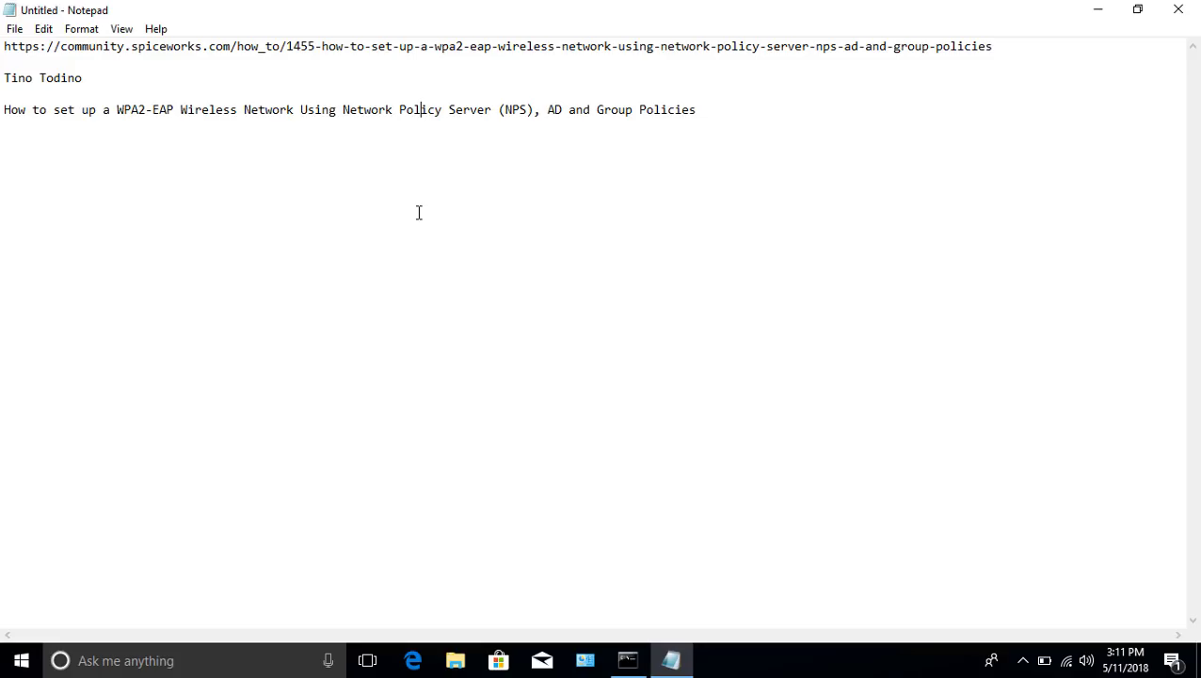